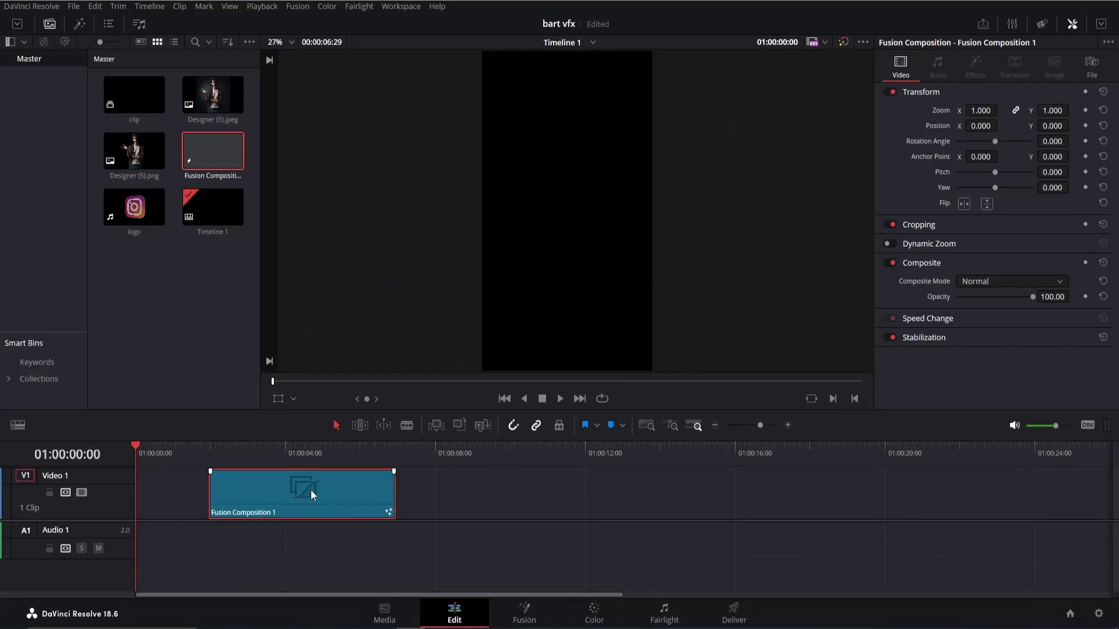
Step: Move the Fusion composition clip to the start of the timeline and open it on the Fusion page
{"action": "left_click_drag", "start_coordinate": [310, 490], "coordinate": [225, 494]}
{"action": "left_click", "coordinate": [535, 616]}
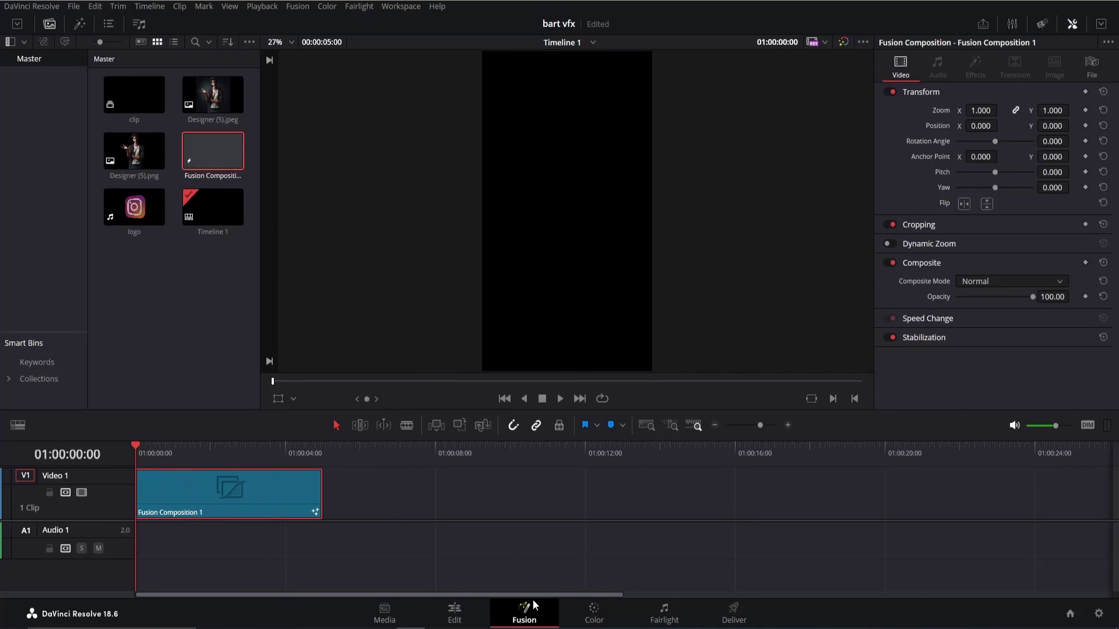
{"action": "left_click", "coordinate": [17, 23]}
Step: Add Designer (5).jpeg to the node graph, show it in the first viewer and rename its node GUY
{"action": "left_click_drag", "start_coordinate": [193, 71], "coordinate": [323, 496]}
{"action": "key", "text": "1"}
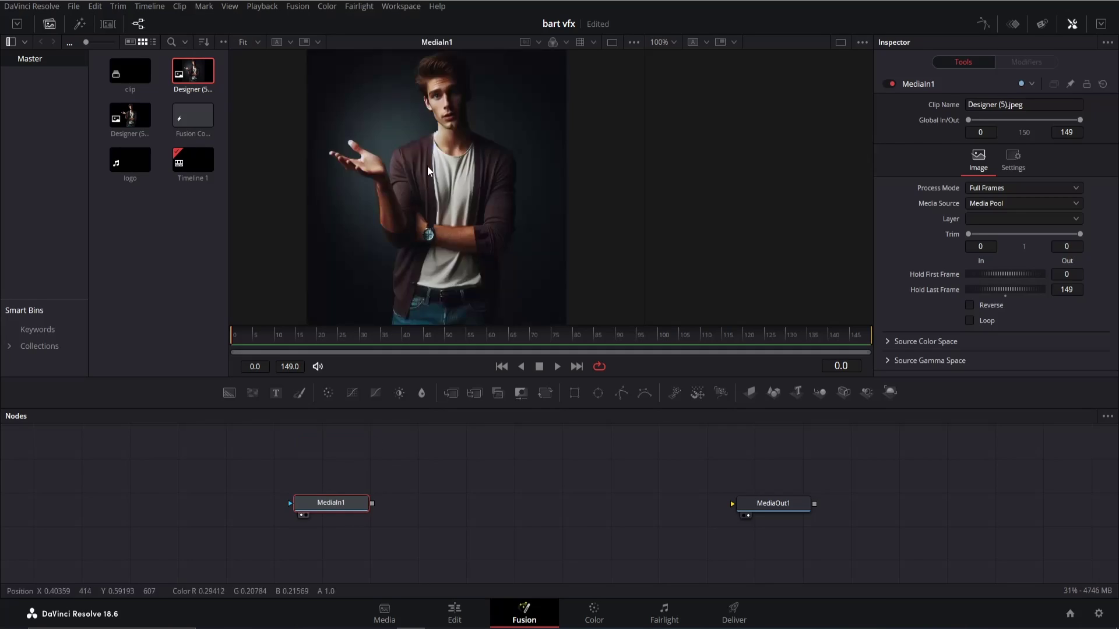
{"action": "key", "text": "F2"}
{"action": "key", "text": "Return"}
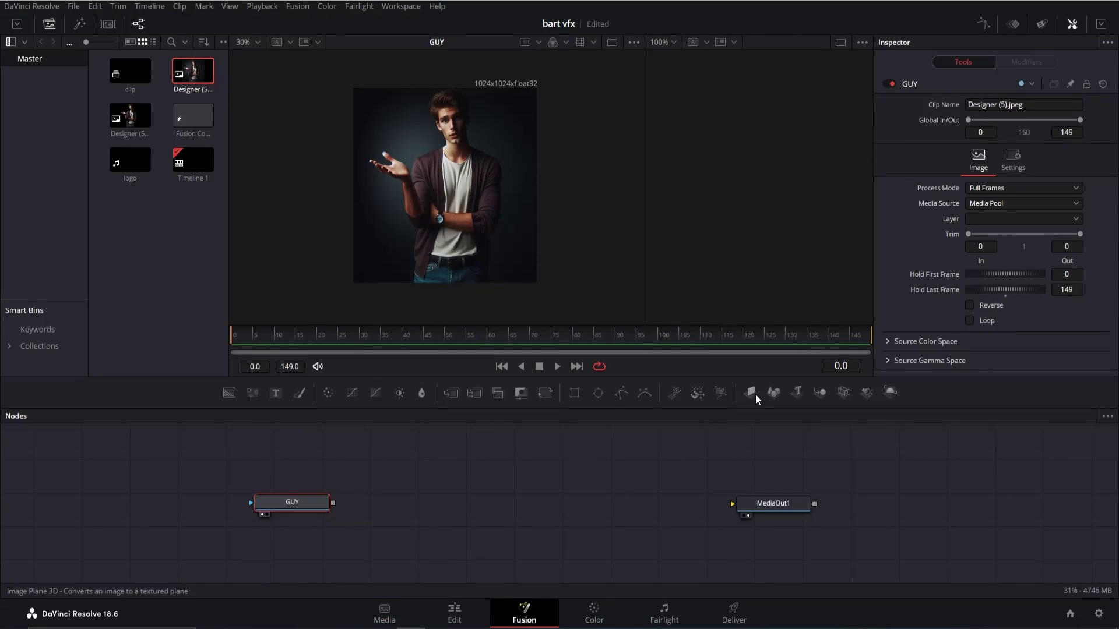
Step: Chain an Image Plane 3D, two Merge 3D nodes and a Renderer 3D after GUY and connect them to MediaOut1
{"action": "left_click", "coordinate": [748, 393]}
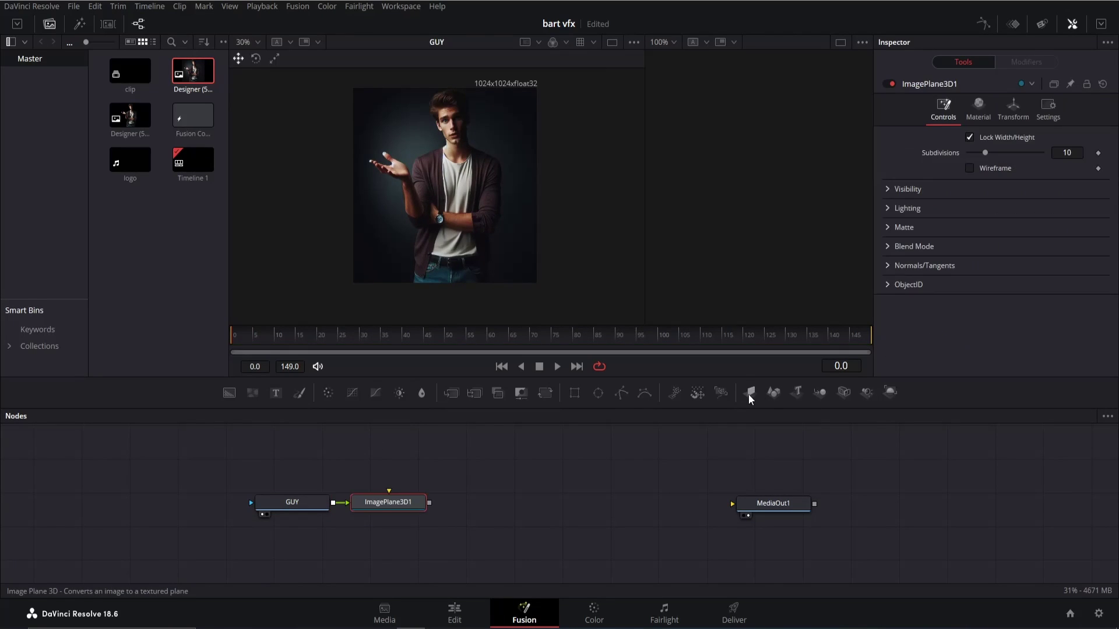
{"action": "left_click", "coordinate": [819, 393]}
{"action": "left_click", "coordinate": [820, 392]}
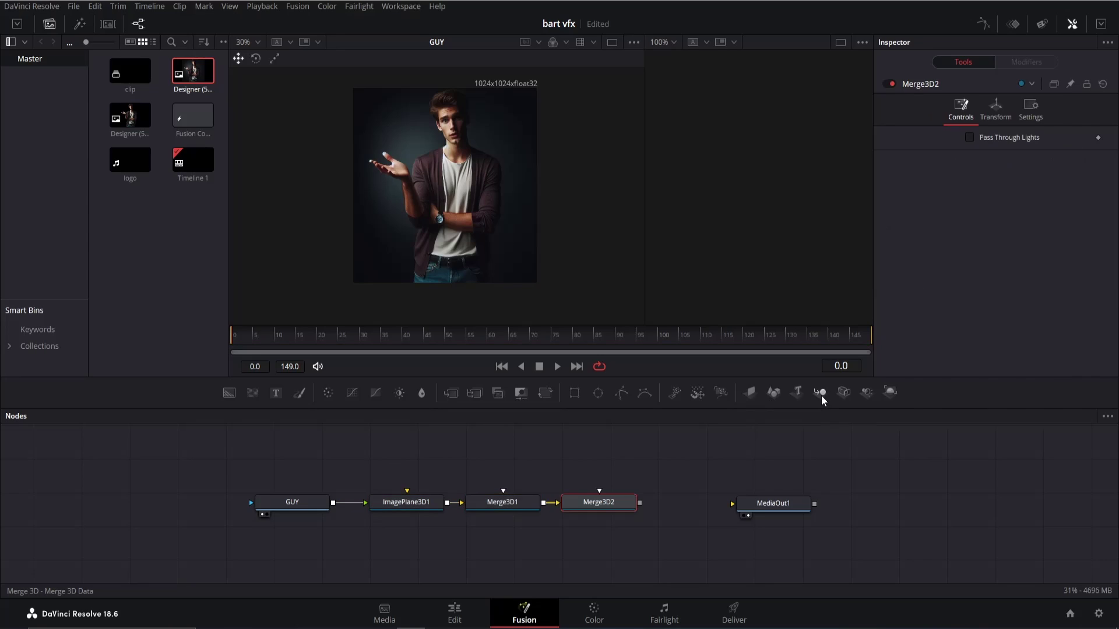
{"action": "left_click", "coordinate": [889, 396]}
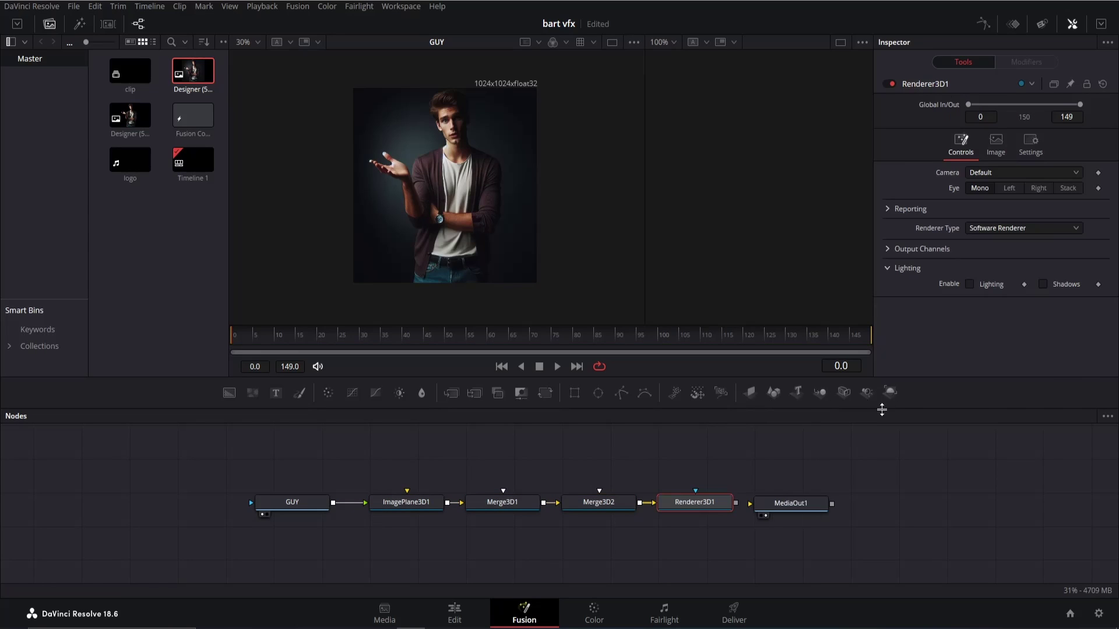
{"action": "left_click_drag", "start_coordinate": [767, 507], "coordinate": [903, 507]}
Step: Rename the Merge 3D node directly before the renderer as MAIN_MERGE
{"action": "left_click", "coordinate": [641, 502]}
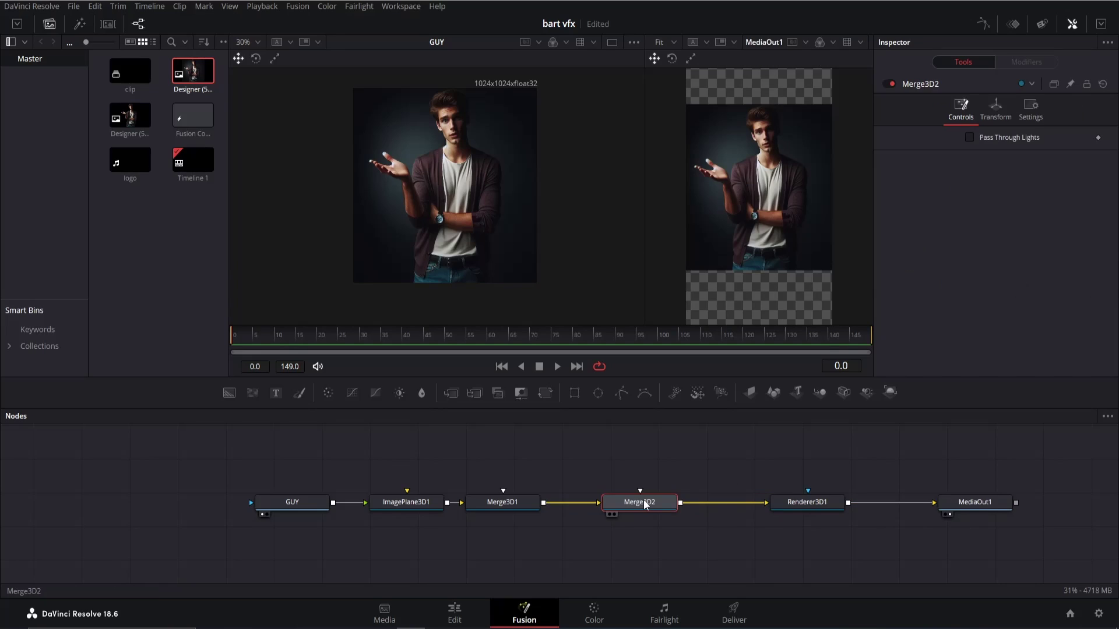
{"action": "key", "text": "F2"}
{"action": "type", "text": "MAIN_MERG"}
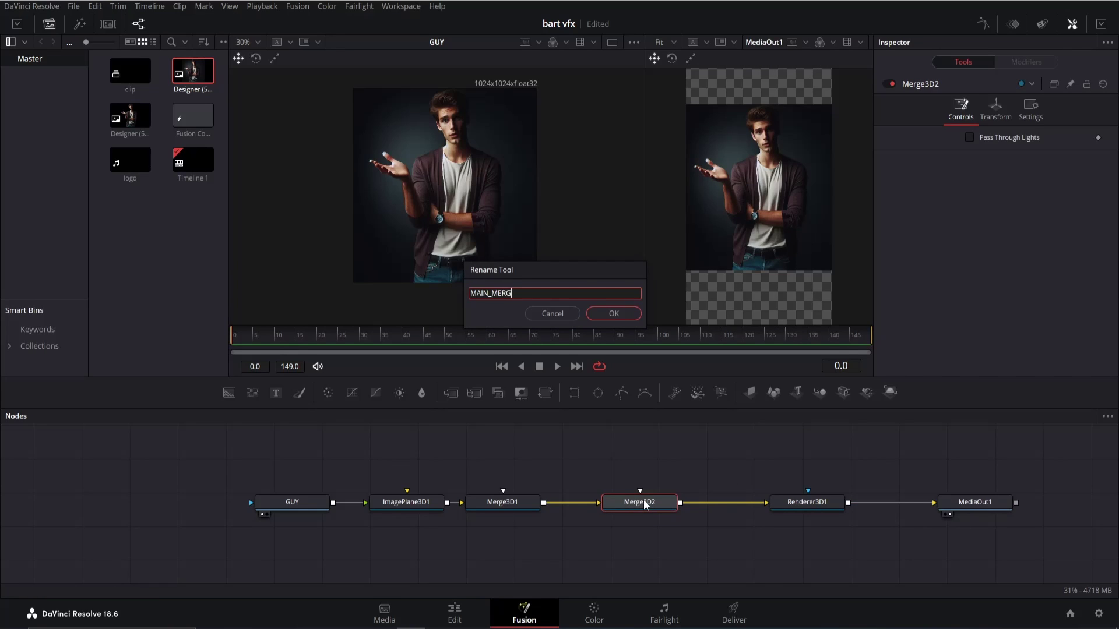
{"action": "type", "text": "E"}
{"action": "key", "text": "Return"}
Step: Rename the Merge 3D node directly after the image plane as PARENT_1
{"action": "left_click", "coordinate": [501, 502]}
{"action": "key", "text": "F2"}
{"action": "type", "text": "PARENT"}
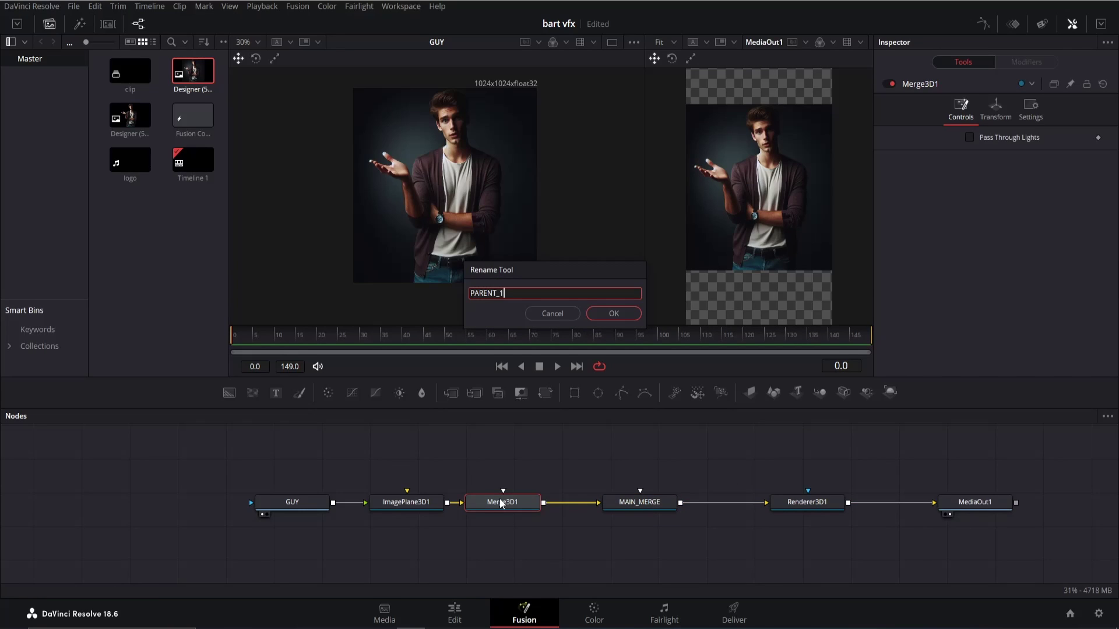
{"action": "left_click", "coordinate": [616, 318]}
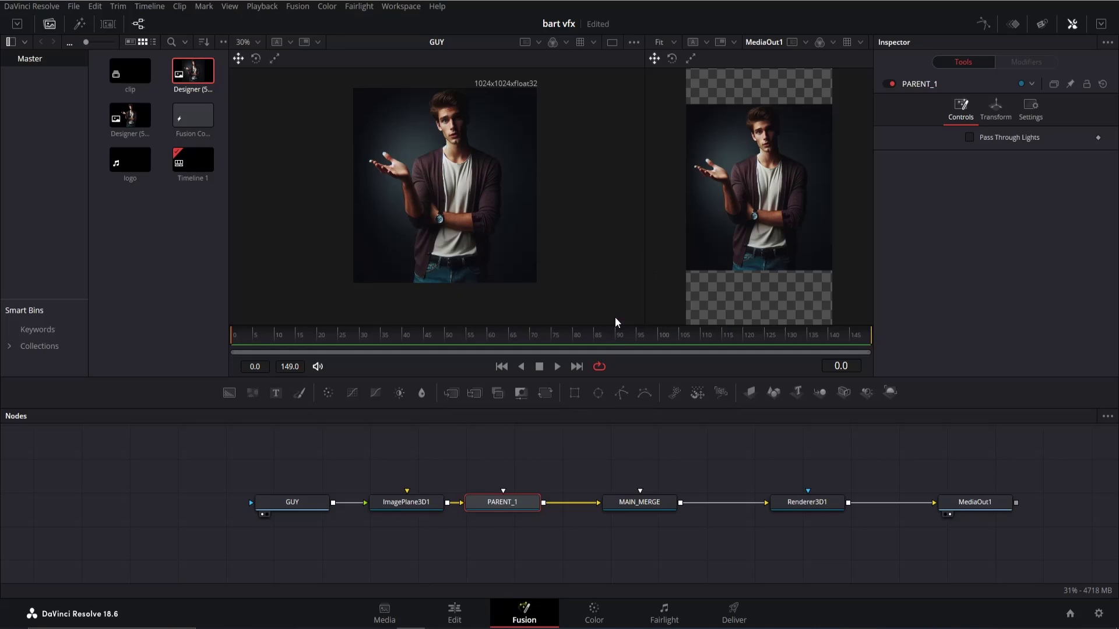
Step: Space out the nodes, moving MAIN_MERGE and the renderer towards MediaOut1 and GUY with its image plane away from PARENT_1
{"action": "left_click_drag", "start_coordinate": [500, 502], "coordinate": [509, 502]}
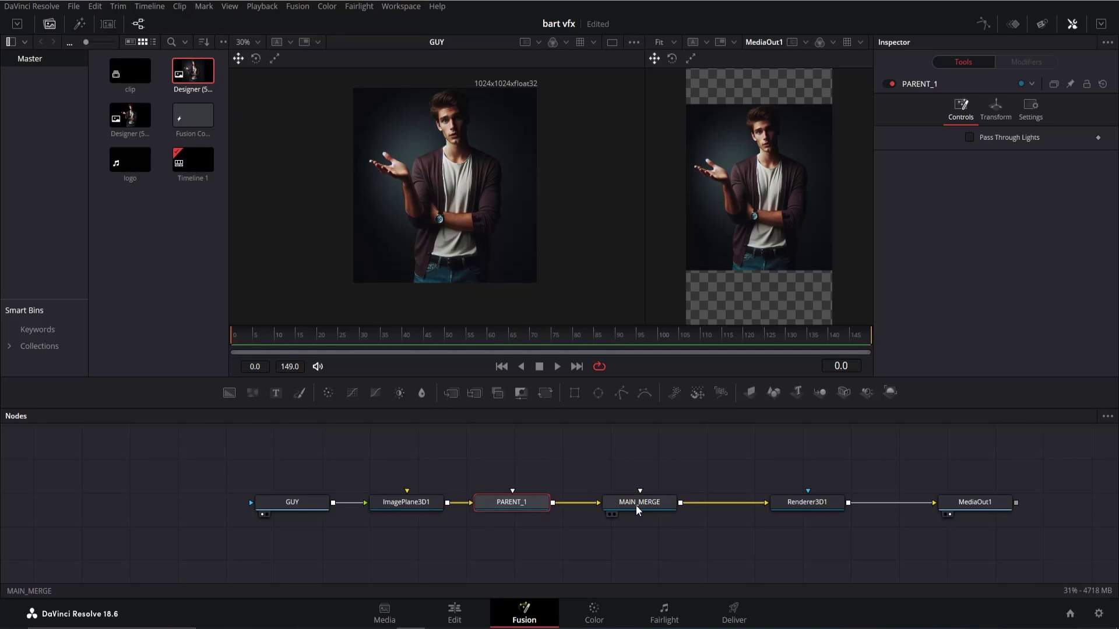
{"action": "left_click_drag", "start_coordinate": [639, 504], "coordinate": [700, 506]}
{"action": "left_click_drag", "start_coordinate": [675, 450], "coordinate": [821, 505]}
{"action": "left_click_drag", "start_coordinate": [193, 466], "coordinate": [404, 526]}
Step: Set the translation of GUY's image plane to X -0.064, Y -0.071 and Z 0.96 so the man fills the vertical frame
{"action": "left_click", "coordinate": [399, 504]}
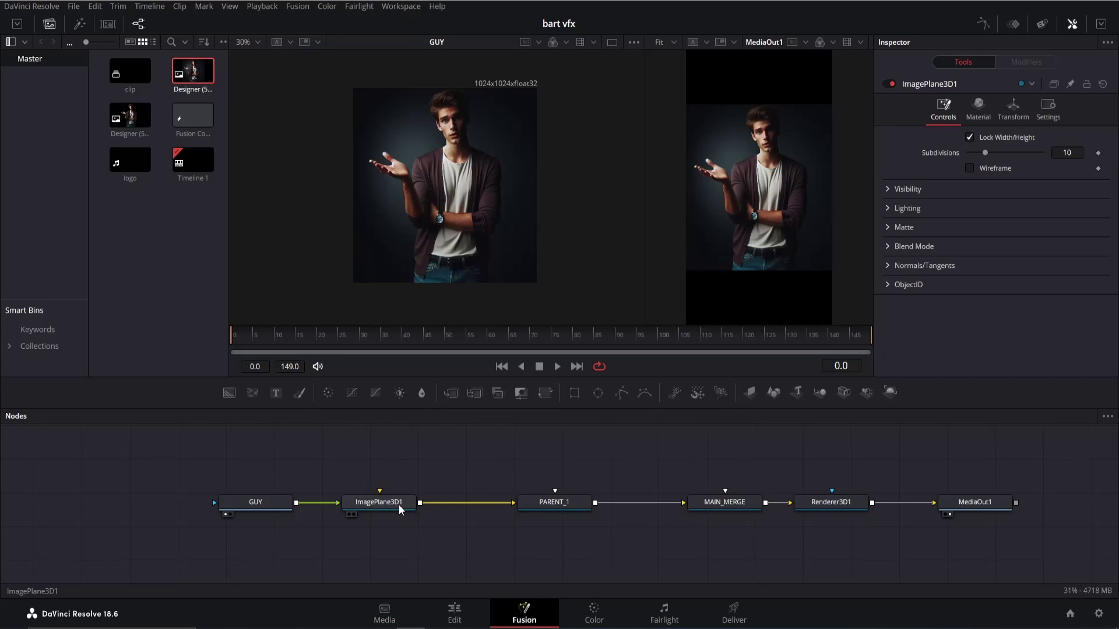
{"action": "left_click", "coordinate": [1014, 111]}
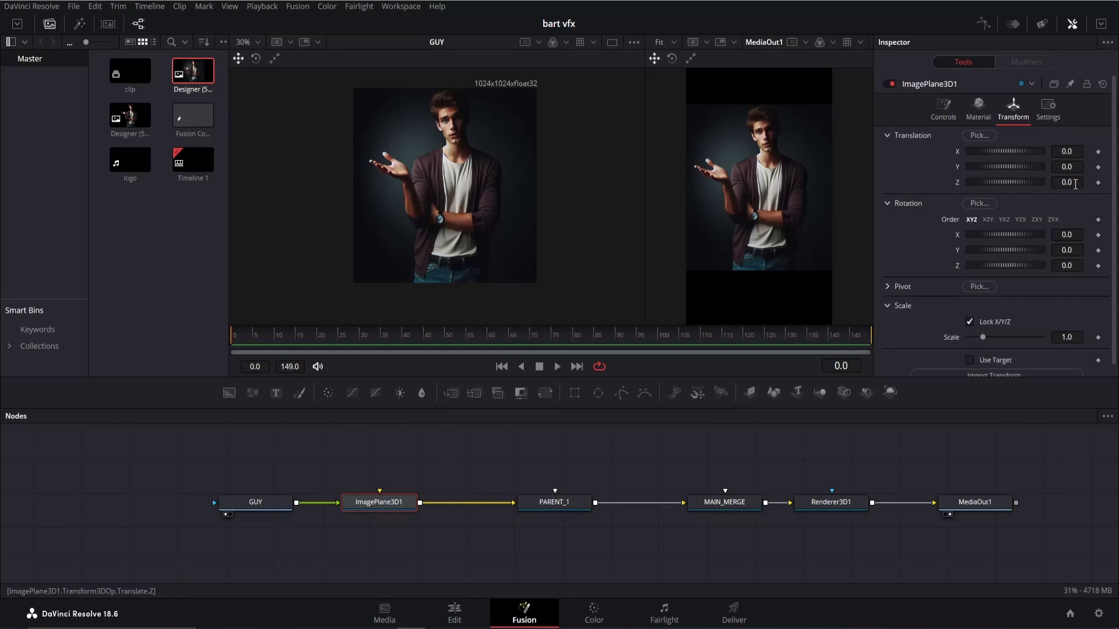
{"action": "left_click_drag", "start_coordinate": [1075, 184], "coordinate": [1118, 185]}
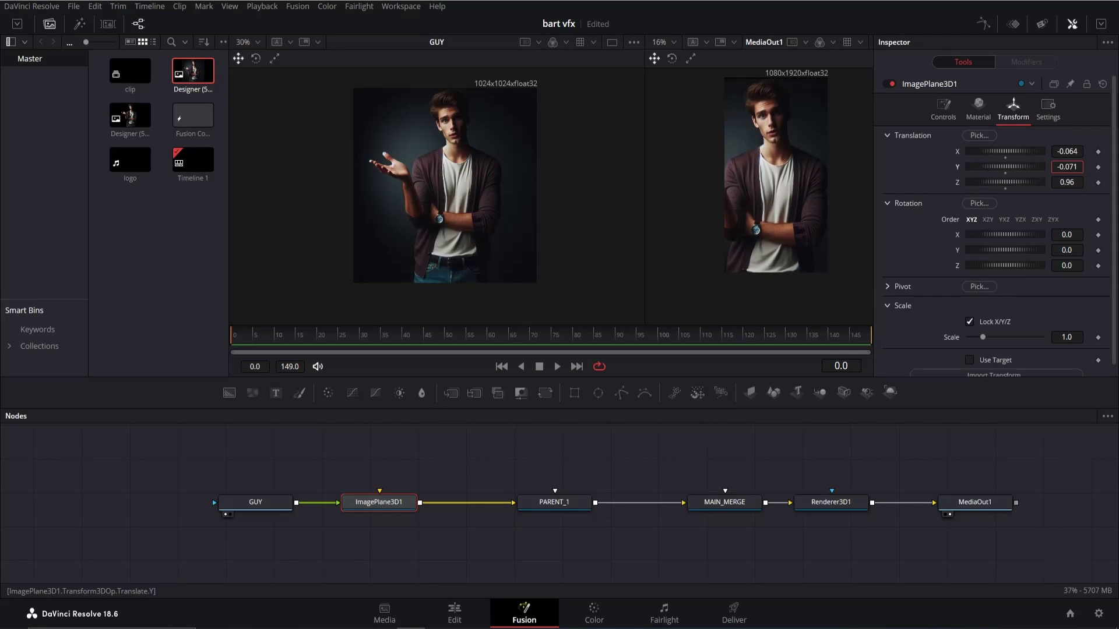
{"action": "scroll", "coordinate": [791, 275], "scroll_direction": "up", "scroll_amount": 3}
{"action": "left_click_drag", "start_coordinate": [804, 222], "coordinate": [802, 369]}
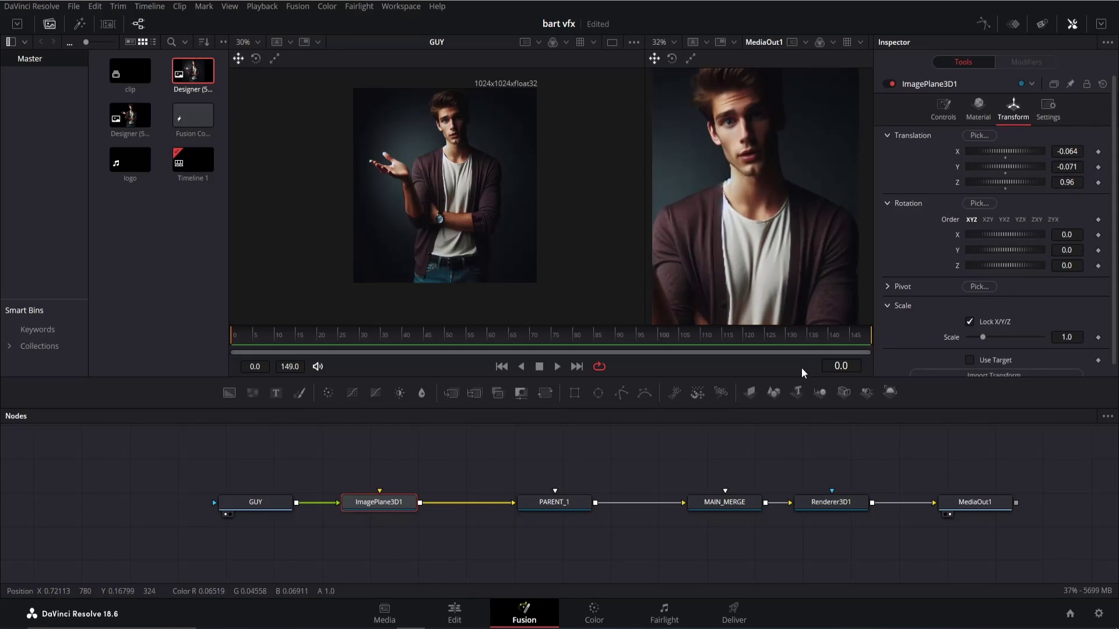
{"action": "scroll", "coordinate": [799, 305], "scroll_direction": "down", "scroll_amount": 3}
{"action": "left_click_drag", "start_coordinate": [795, 296], "coordinate": [776, 241]}
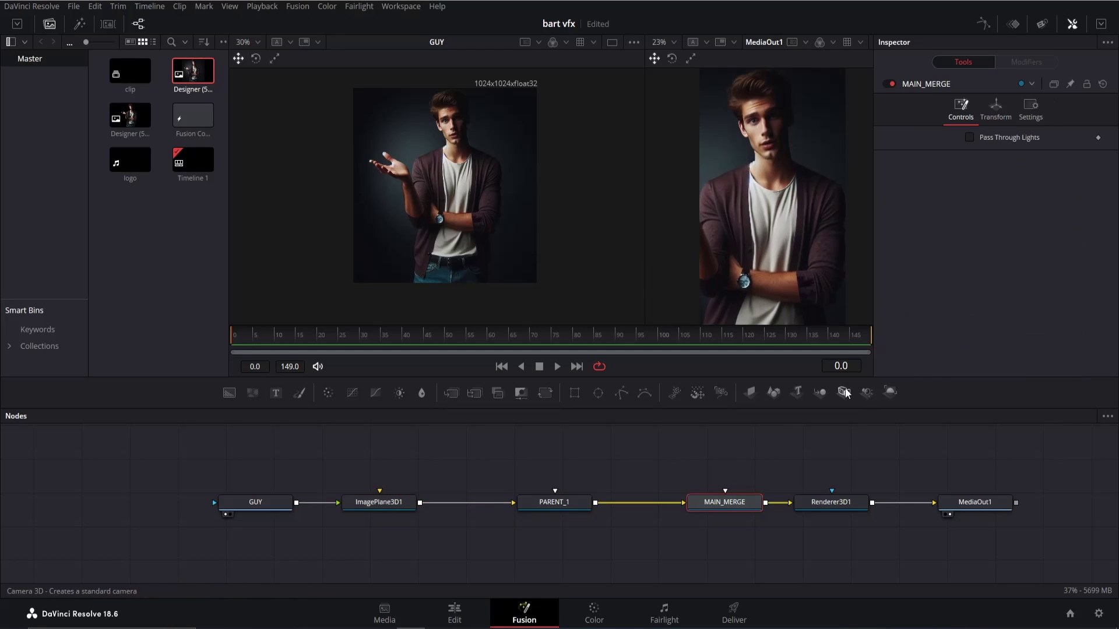
Step: Connect a Camera 3D to MAIN_MERGE and keyframe its translation at frame 0 with Y 0.0 and Z 3.38
{"action": "left_click_drag", "start_coordinate": [844, 393], "coordinate": [744, 508]}
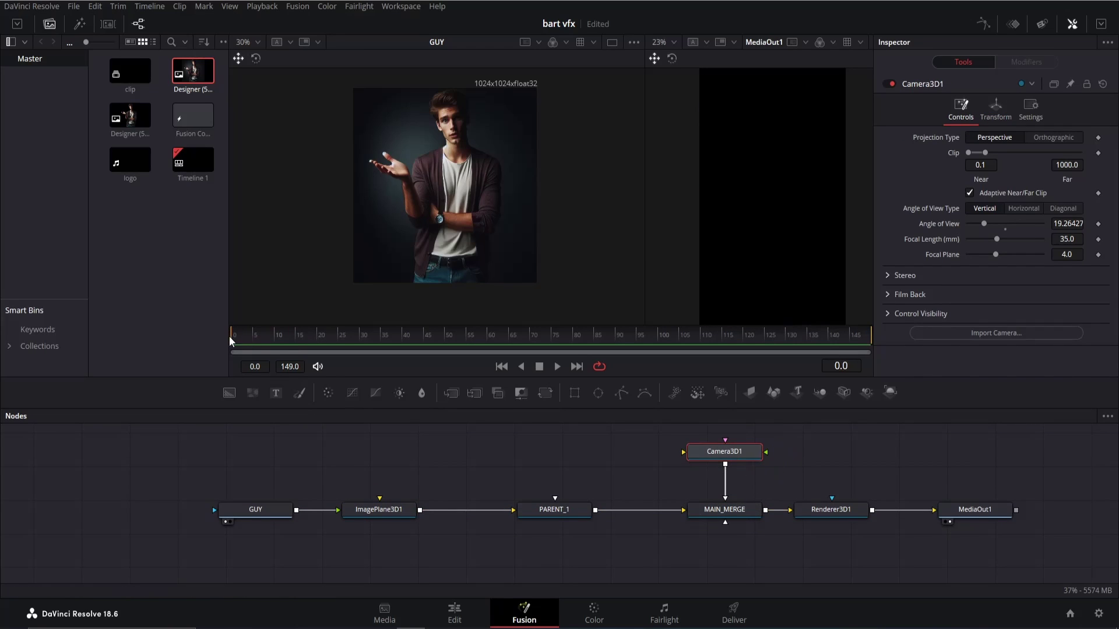
{"action": "left_click", "coordinate": [995, 114]}
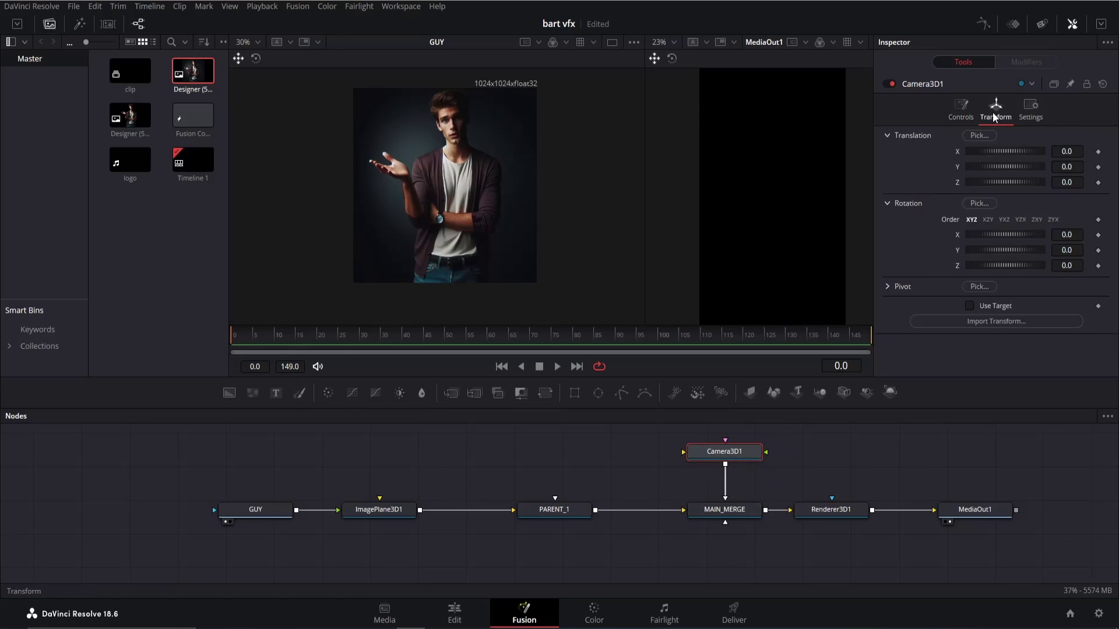
{"action": "left_click", "coordinate": [1098, 166]}
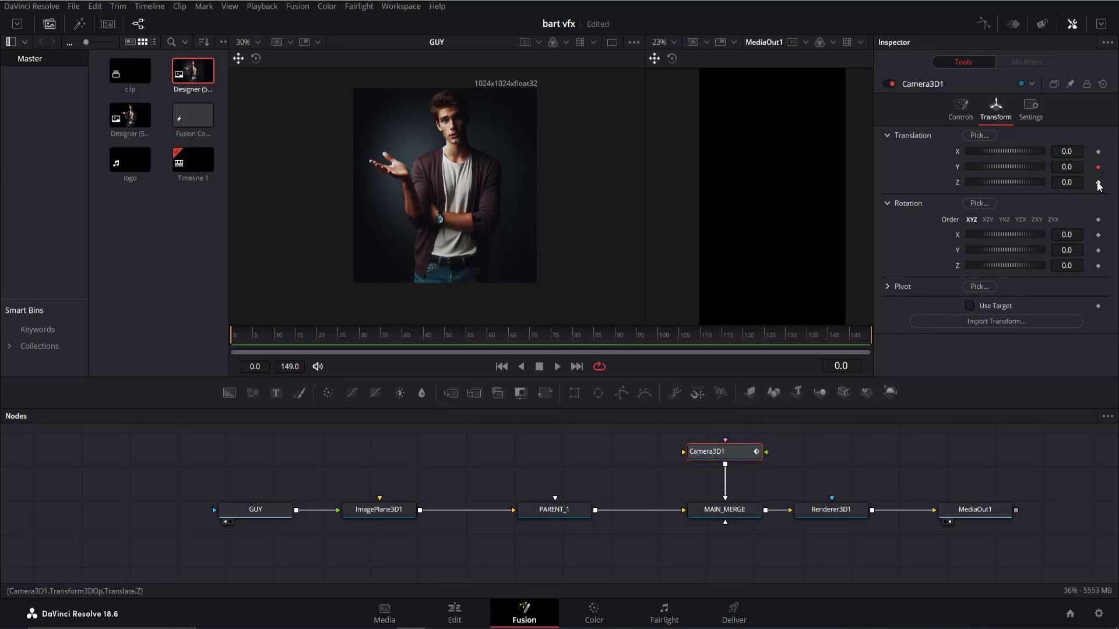
{"action": "left_click", "coordinate": [1097, 183]}
{"action": "left_click_drag", "start_coordinate": [1064, 182], "coordinate": [1105, 183]}
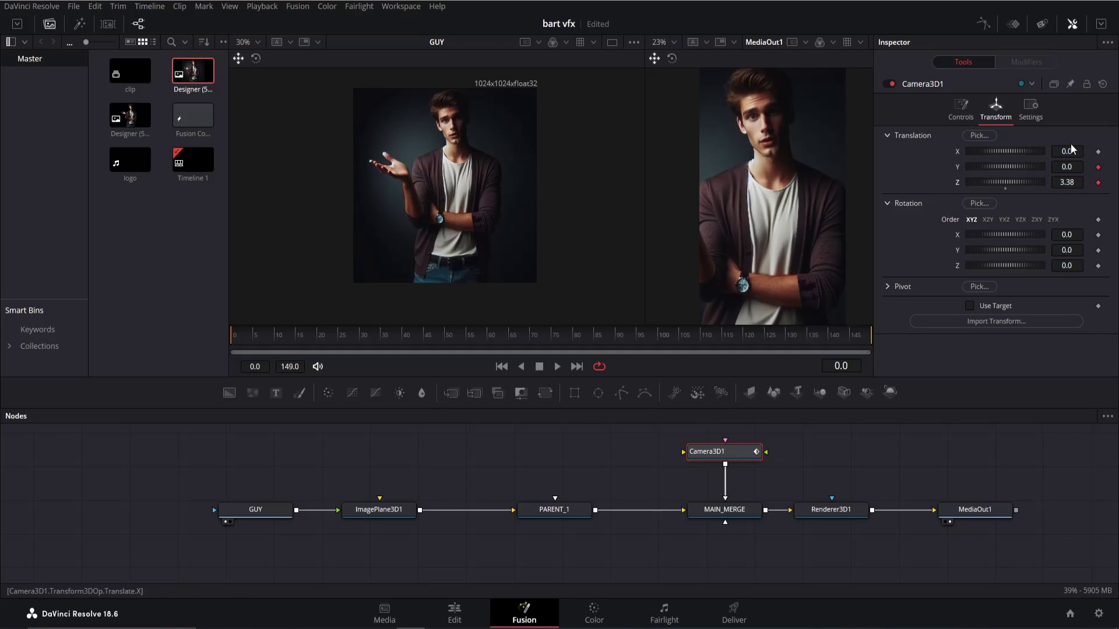
Step: Set the camera's translation to Y 0.142 and Z 2.54 at frame 30 to create a push-in
{"action": "left_click_drag", "start_coordinate": [355, 339], "coordinate": [359, 338]}
{"action": "left_click_drag", "start_coordinate": [1067, 183], "coordinate": [1091, 169]}
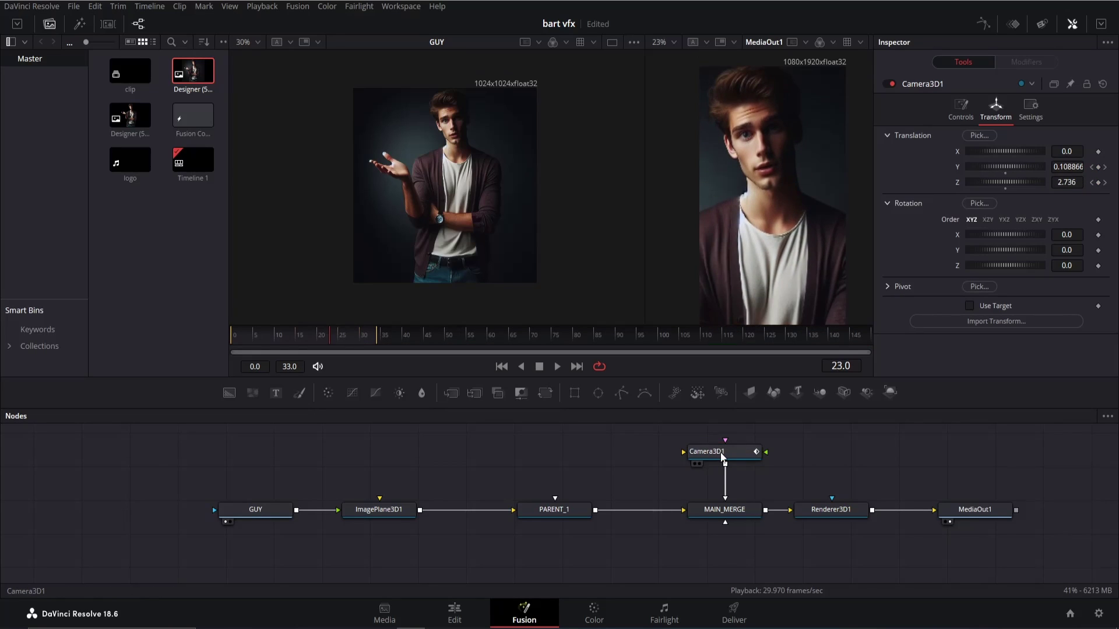
Step: Display the camera's Y Offset and Z Offset curves in an enlarged Spline editor, fitted to view
{"action": "left_click", "coordinate": [723, 457]}
{"action": "left_click", "coordinate": [986, 25]}
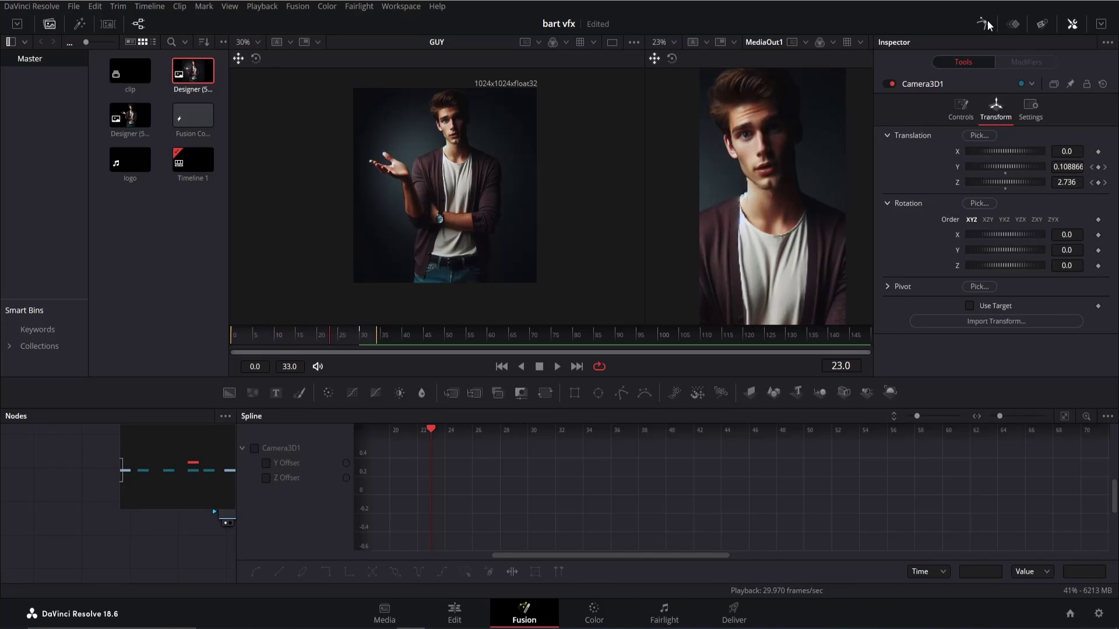
{"action": "left_click", "coordinate": [255, 449]}
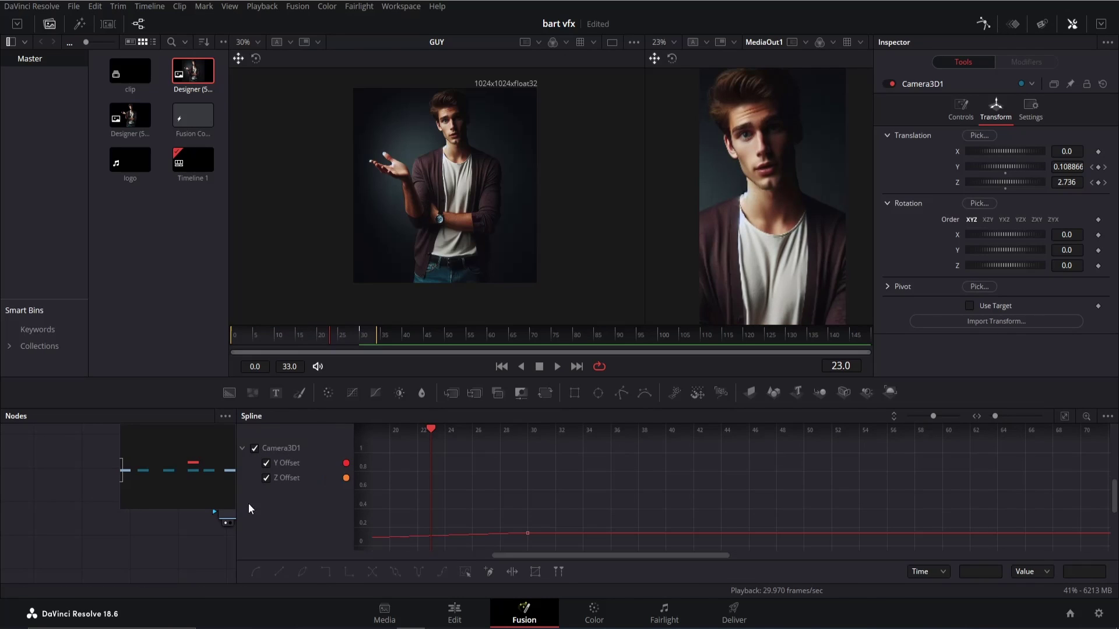
{"action": "left_click_drag", "start_coordinate": [234, 510], "coordinate": [257, 511]}
{"action": "left_click_drag", "start_coordinate": [451, 502], "coordinate": [703, 495]}
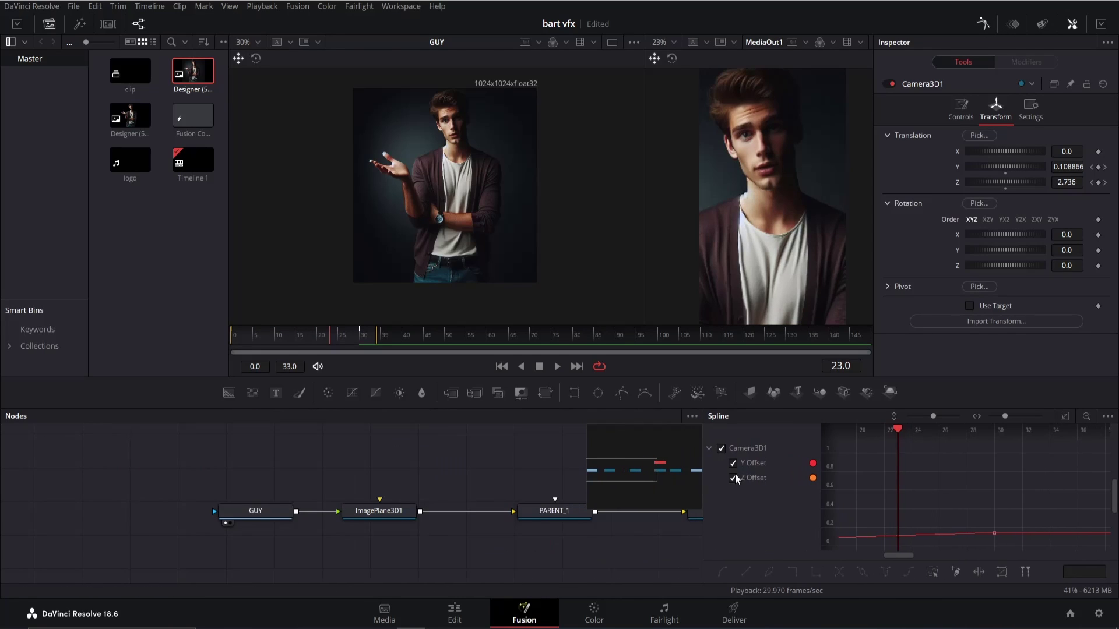
{"action": "left_click", "coordinate": [1064, 416]}
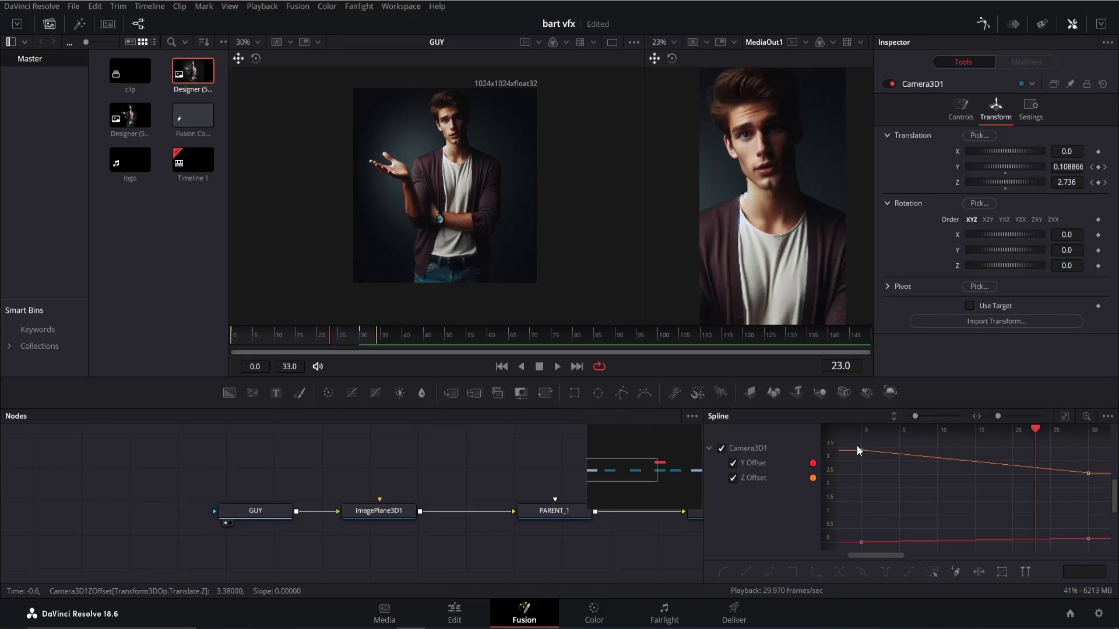
Step: Smooth all of the camera's Y and Z offset keyframes and adjust their ease in and out
{"action": "left_click_drag", "start_coordinate": [857, 445], "coordinate": [1096, 548]}
{"action": "key", "text": "shift+s"}
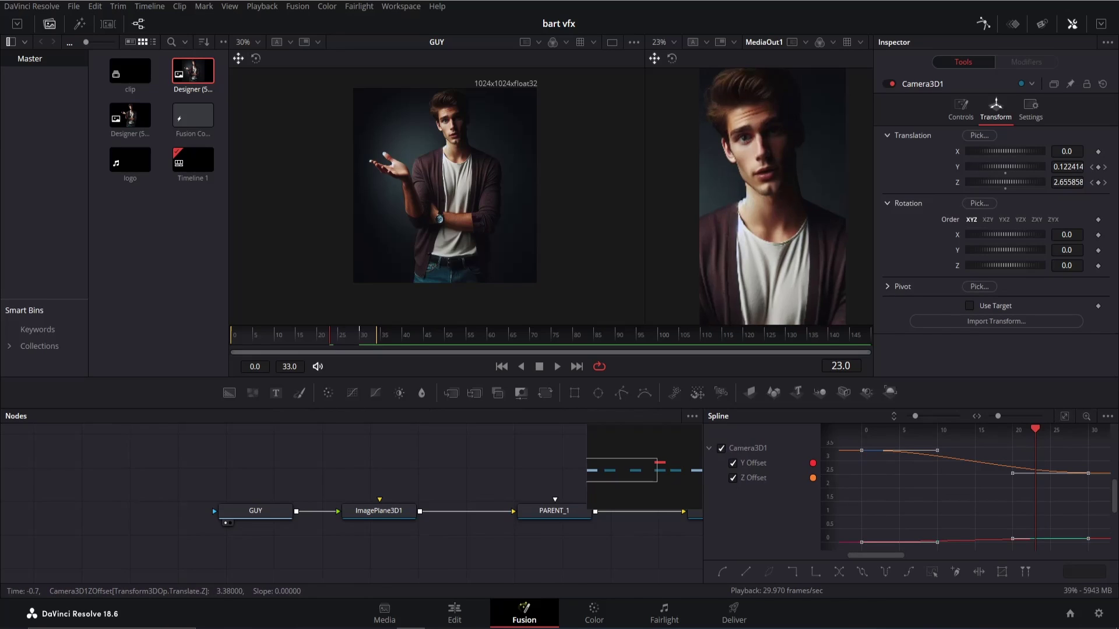
{"action": "key", "text": "t"}
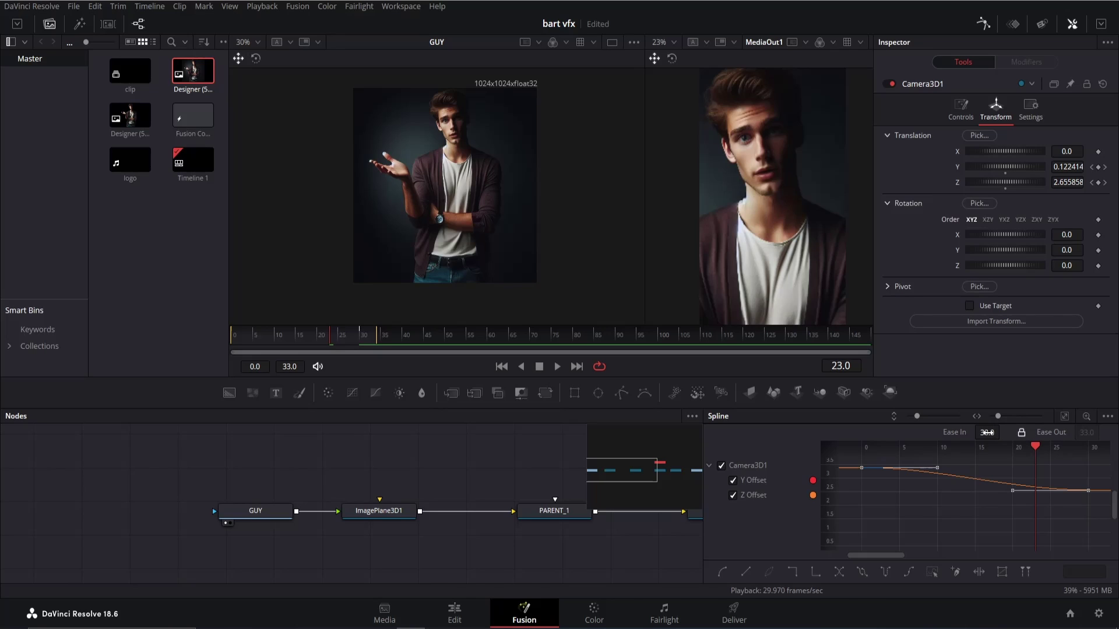
{"action": "key", "text": "Return"}
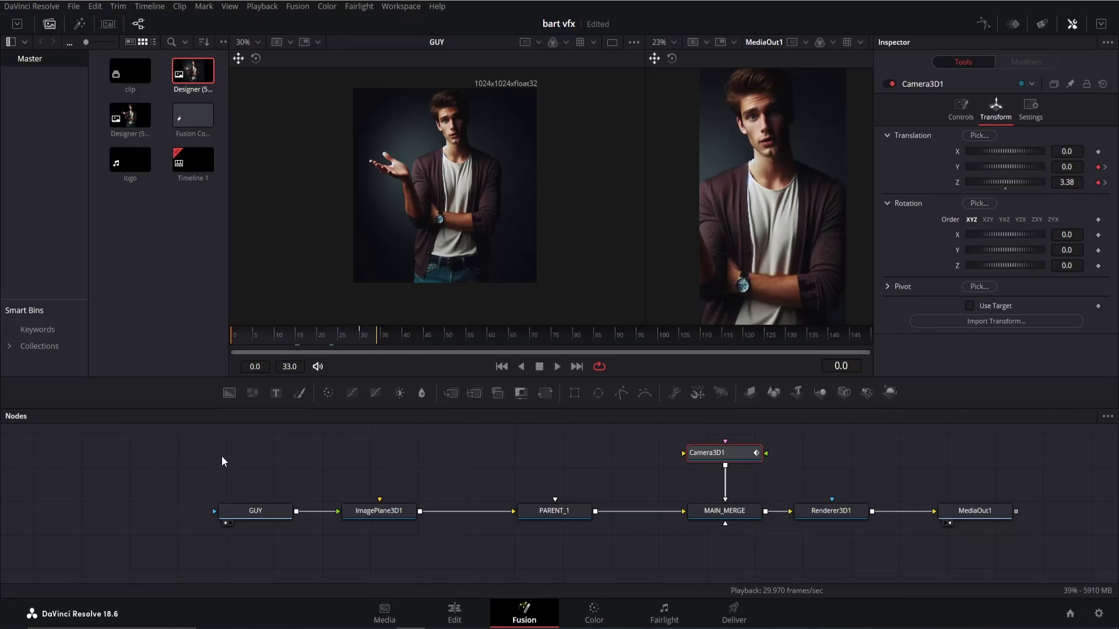
Step: Add keyframes holding the camera's Y and Z translation at frame 35 and play the animation back
{"action": "key", "text": "space"}
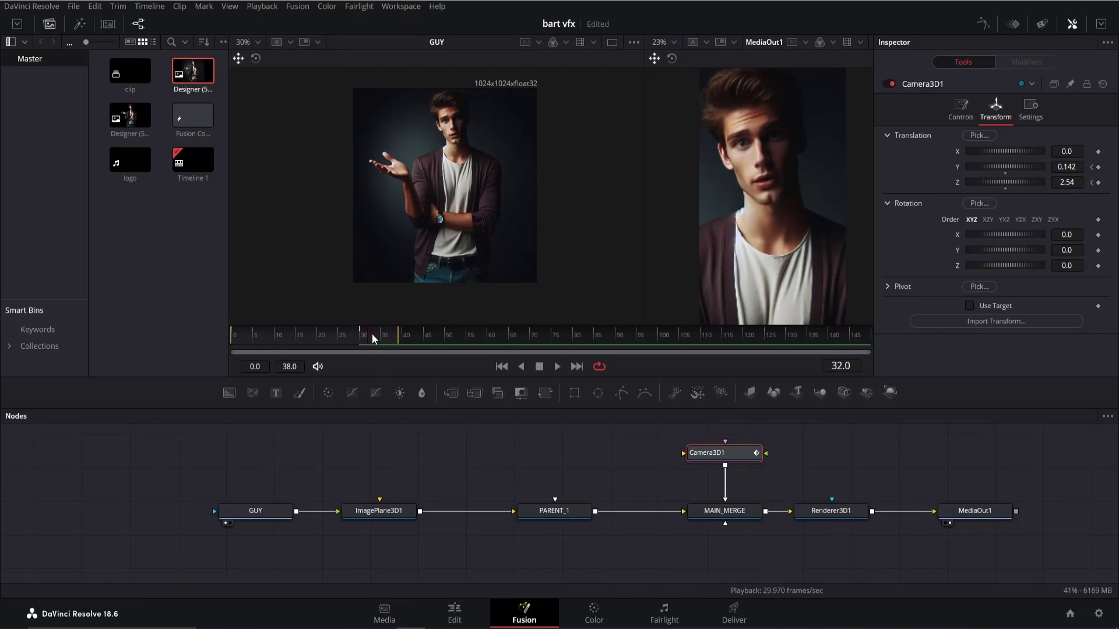
{"action": "left_click", "coordinate": [379, 343]}
{"action": "left_click", "coordinate": [1099, 167]}
{"action": "left_click", "coordinate": [1099, 182]}
{"action": "key", "text": "space"}
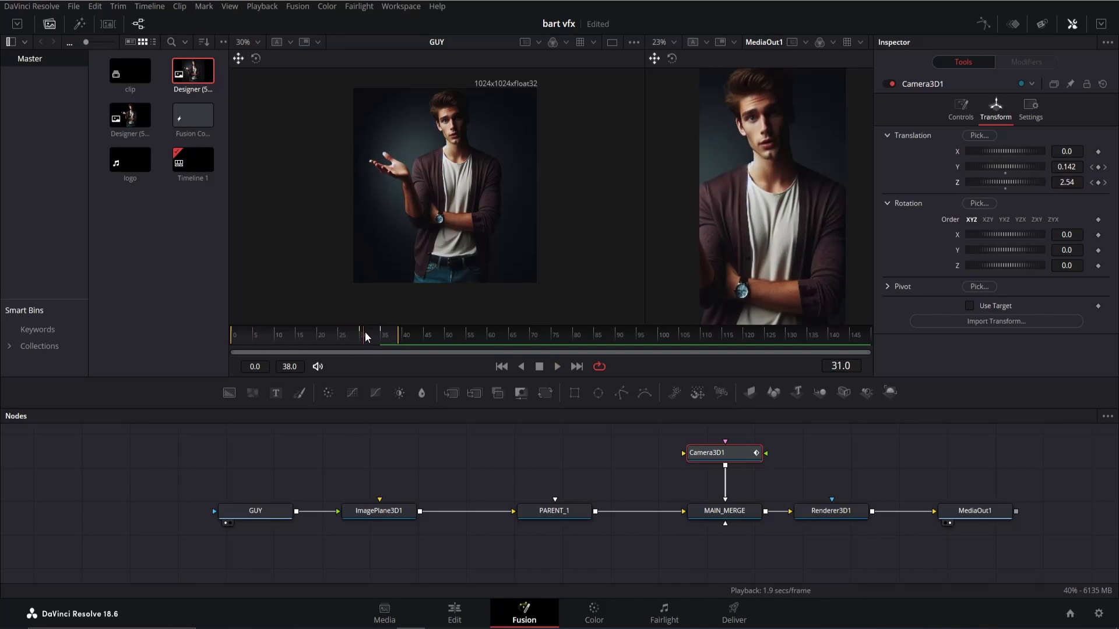
{"action": "key", "text": "space"}
Step: Move the GUY and ImagePlane3D1 nodes together so the image plane sits below PARENT_1
{"action": "left_click", "coordinate": [246, 508]}
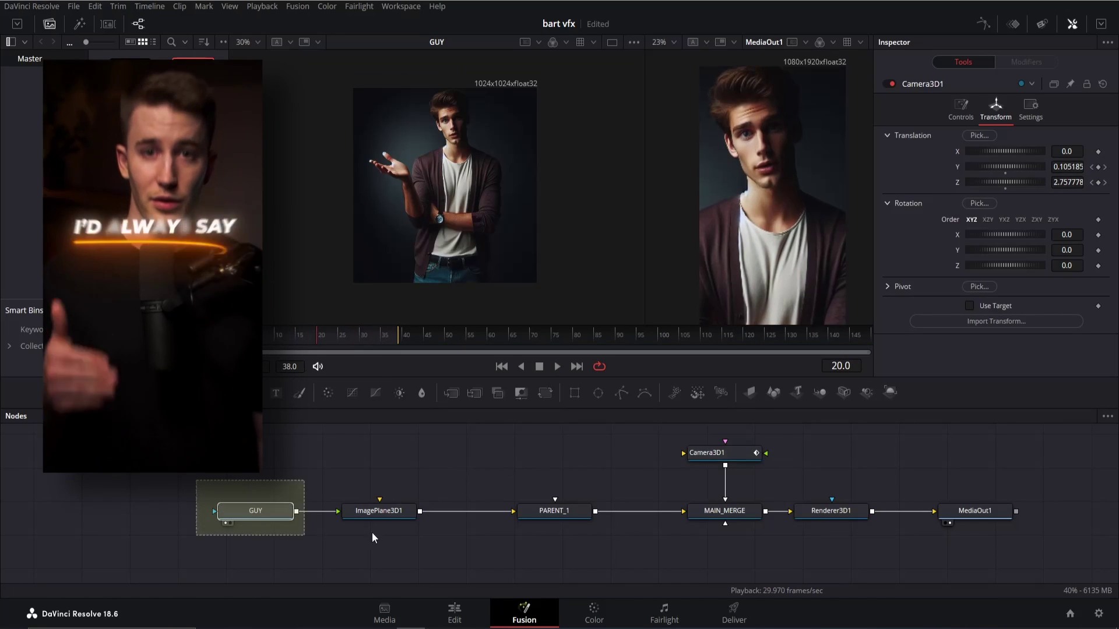
{"action": "left_click", "coordinate": [376, 515], "text": "ctrl"}
{"action": "left_click_drag", "start_coordinate": [377, 517], "coordinate": [563, 534]}
{"action": "left_click", "coordinate": [391, 488]}
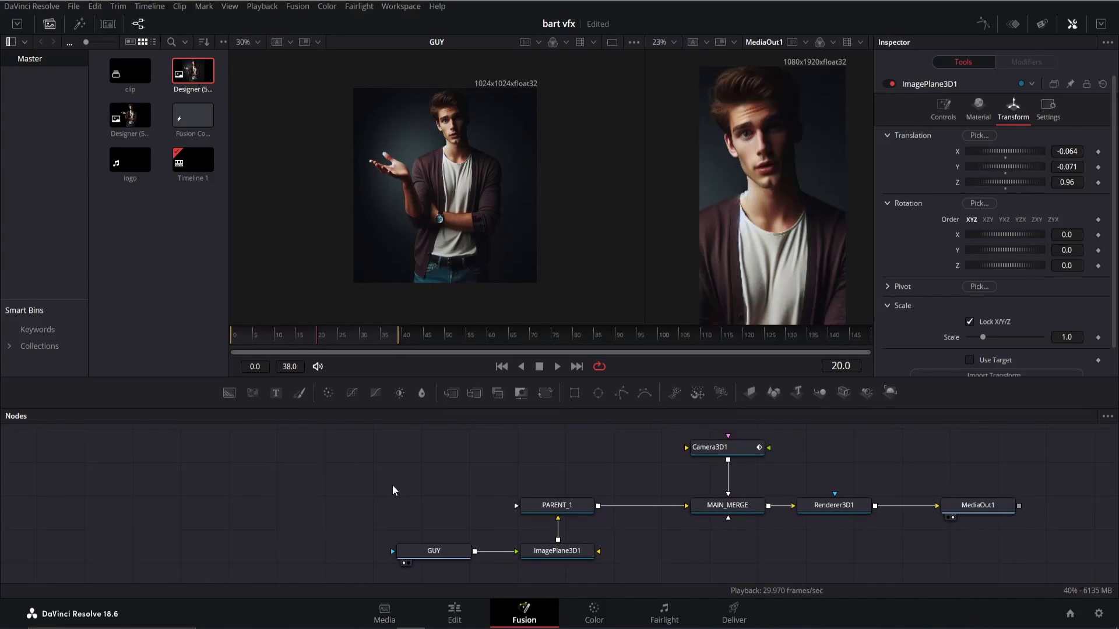
Step: Add a Text node with its own Image Plane 3D, connect the plane to PARENT_1 and space the nodes apart
{"action": "left_click_drag", "start_coordinate": [276, 394], "coordinate": [251, 509]}
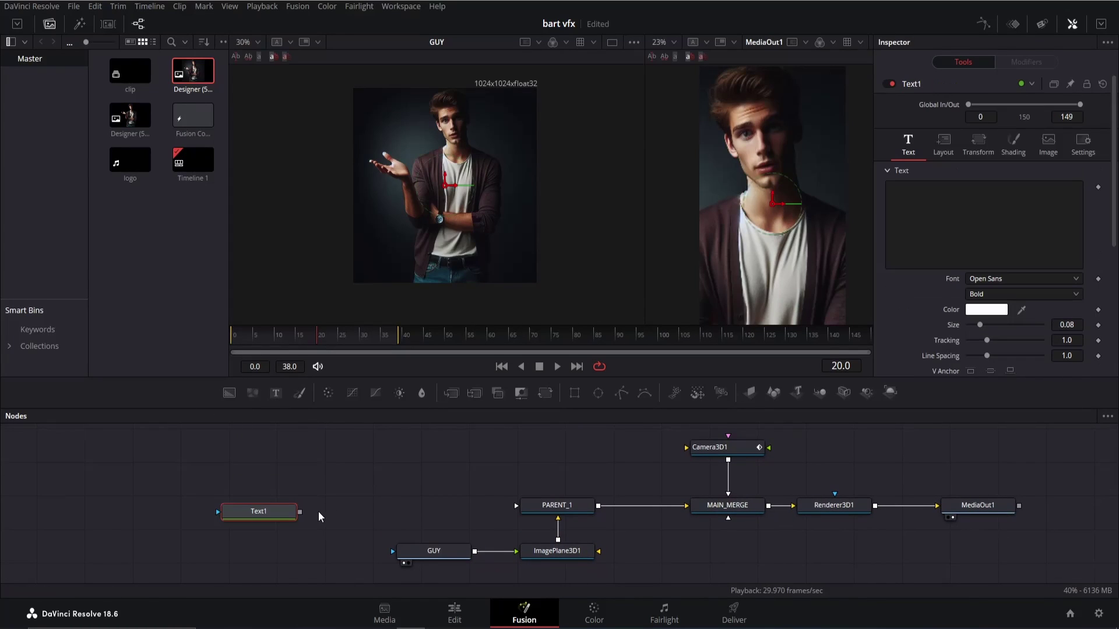
{"action": "left_click", "coordinate": [750, 393]}
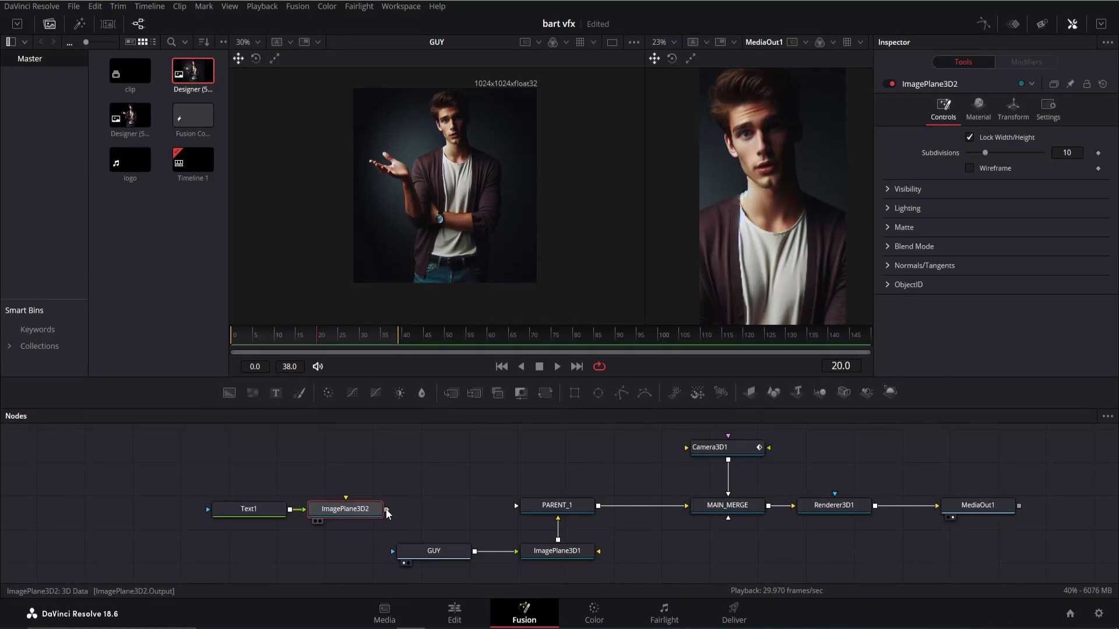
{"action": "left_click_drag", "start_coordinate": [386, 508], "coordinate": [516, 505]}
{"action": "left_click_drag", "start_coordinate": [345, 509], "coordinate": [399, 508]}
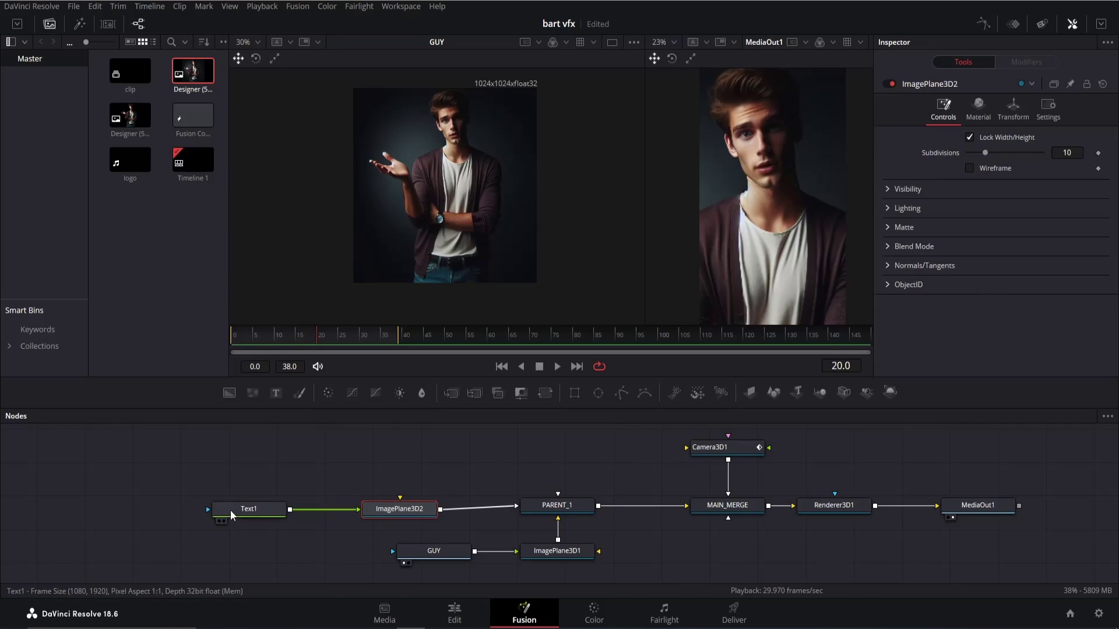
Step: Enter "I'D ALWAYS SAY" as the text of the Text1 node
{"action": "left_click", "coordinate": [233, 510]}
{"action": "left_click", "coordinate": [932, 191]}
{"action": "type", "text": "I'D ALWAYS SAY"}
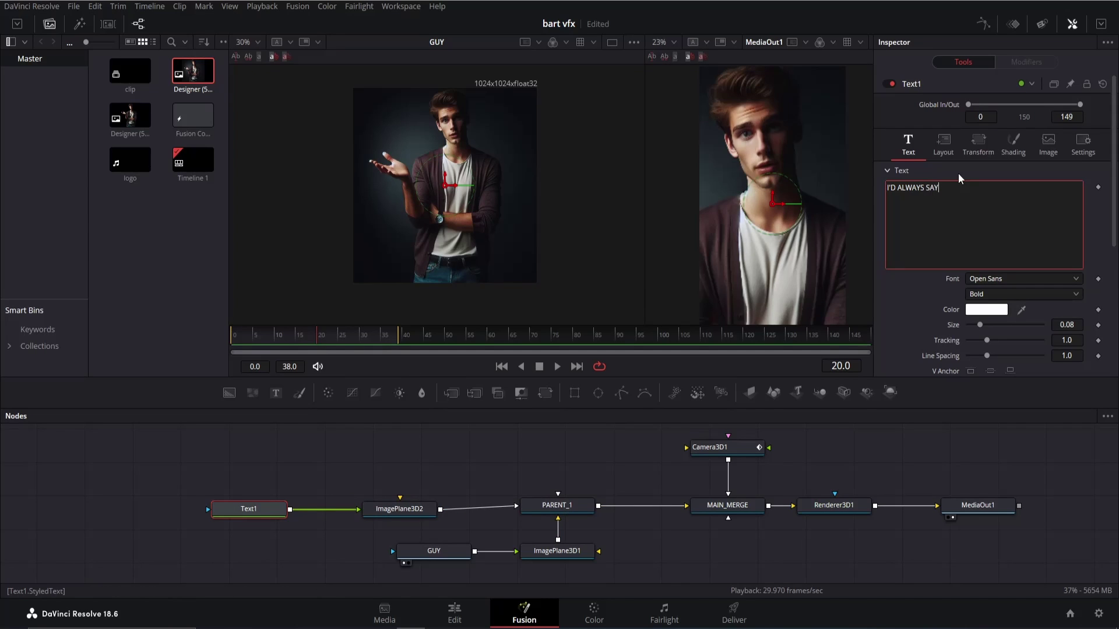
Step: Display MAIN_MERGE in the 3D viewer and move ImagePlane3D2 forward along Z, in front of the man's photo
{"action": "left_click", "coordinate": [722, 502]}
{"action": "key", "text": "1"}
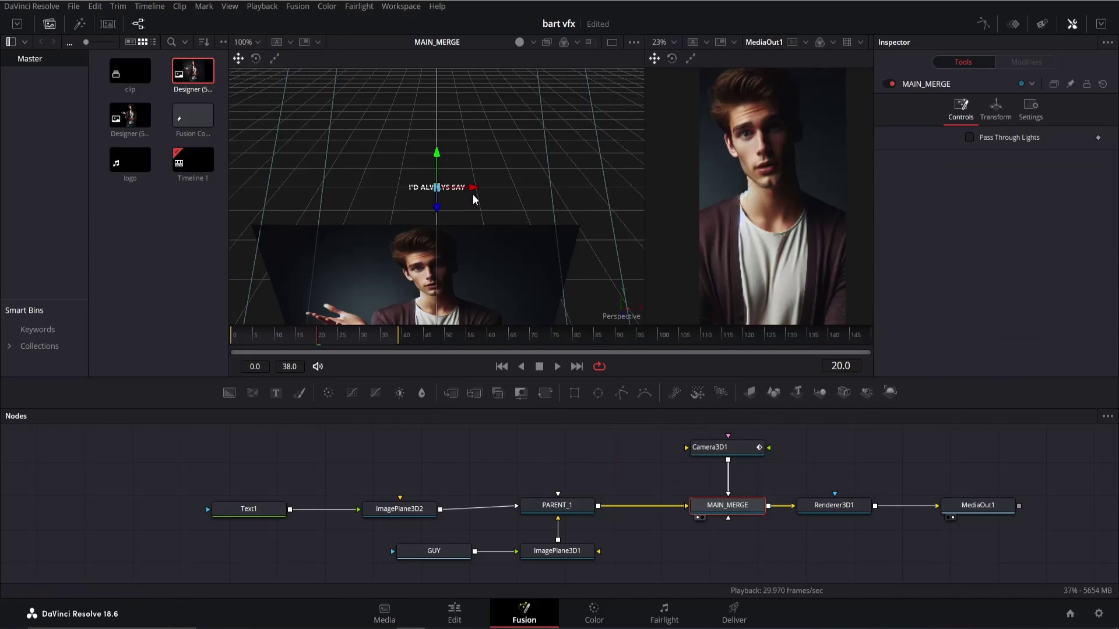
{"action": "scroll", "coordinate": [558, 242], "scroll_direction": "down", "scroll_amount": 3}
{"action": "left_click_drag", "start_coordinate": [558, 241], "coordinate": [384, 248]}
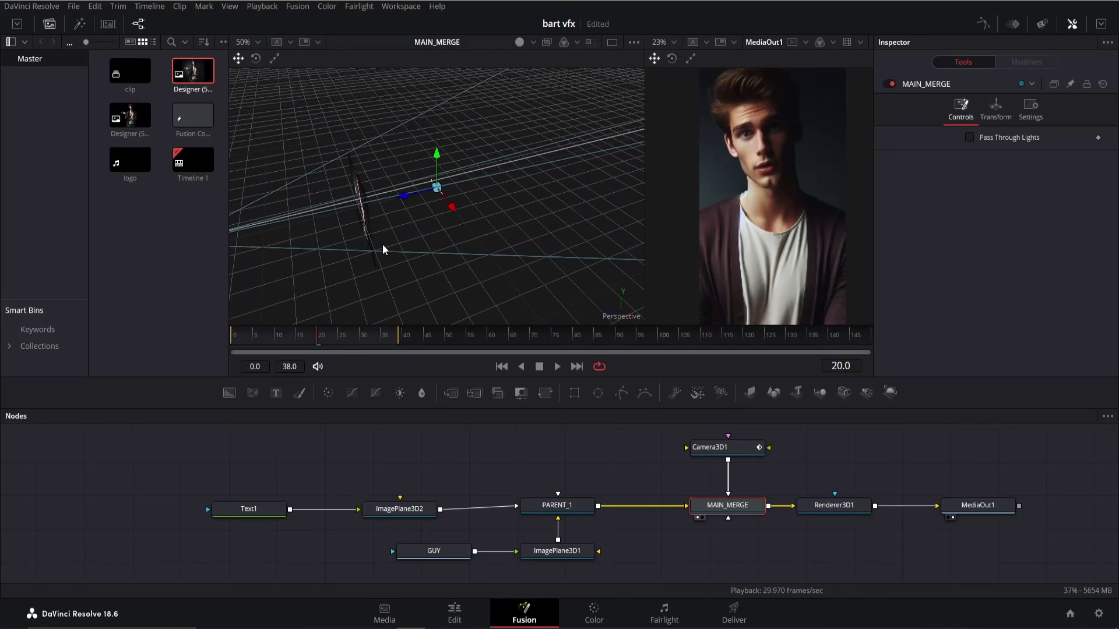
{"action": "left_click", "coordinate": [416, 514]}
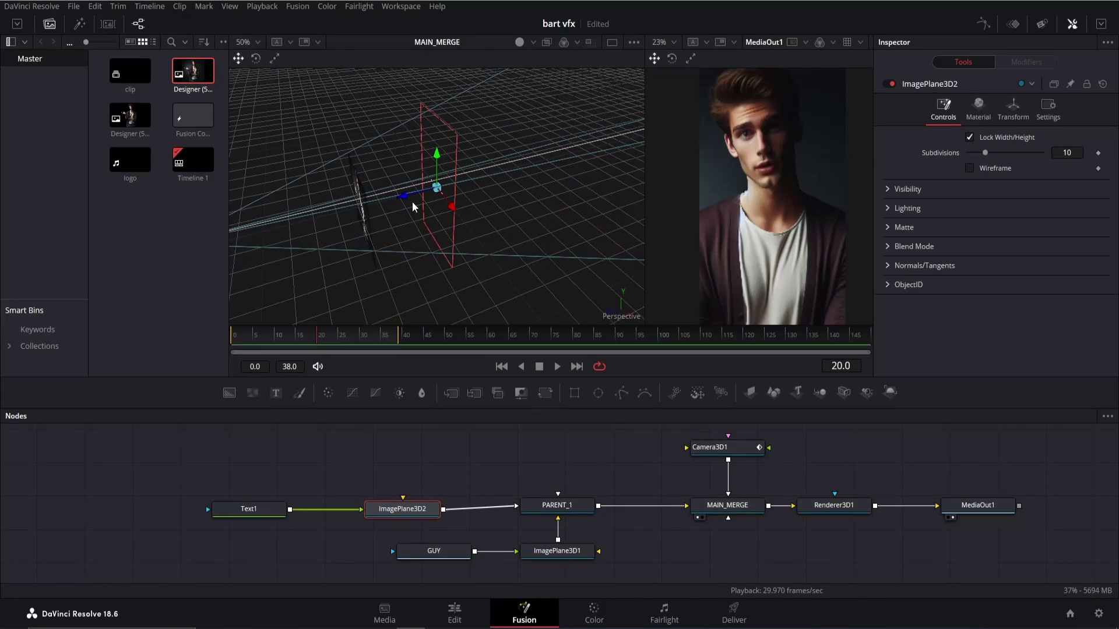
{"action": "left_click_drag", "start_coordinate": [406, 198], "coordinate": [308, 224]}
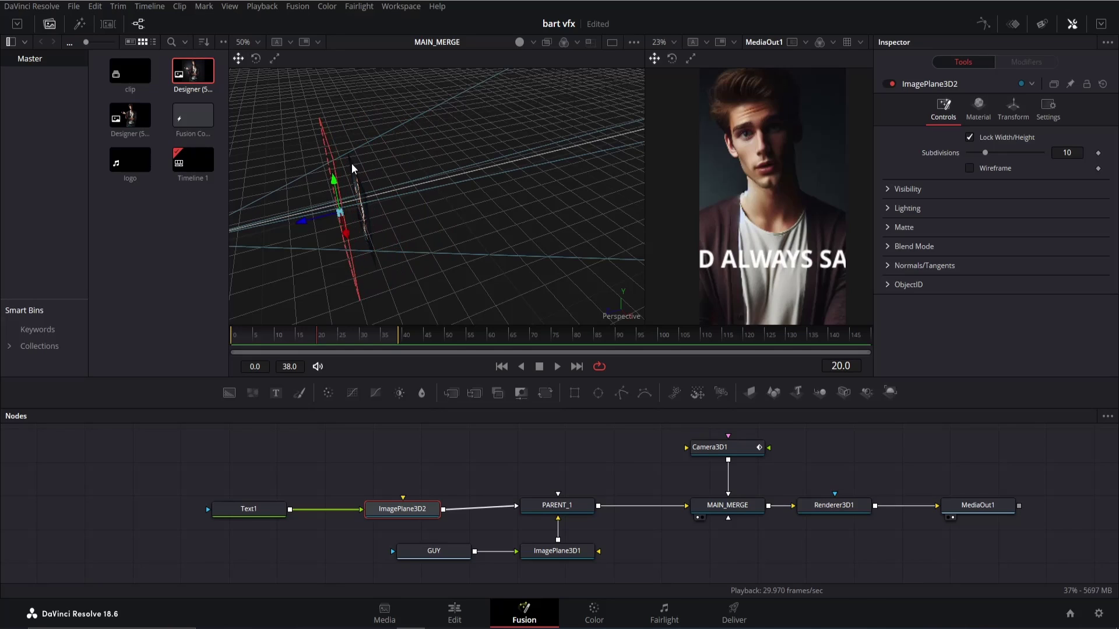
Step: Set Text1's font style to Extrabold Italic, its size to 0.0662 and its tracking to 0.988
{"action": "left_click", "coordinate": [262, 509]}
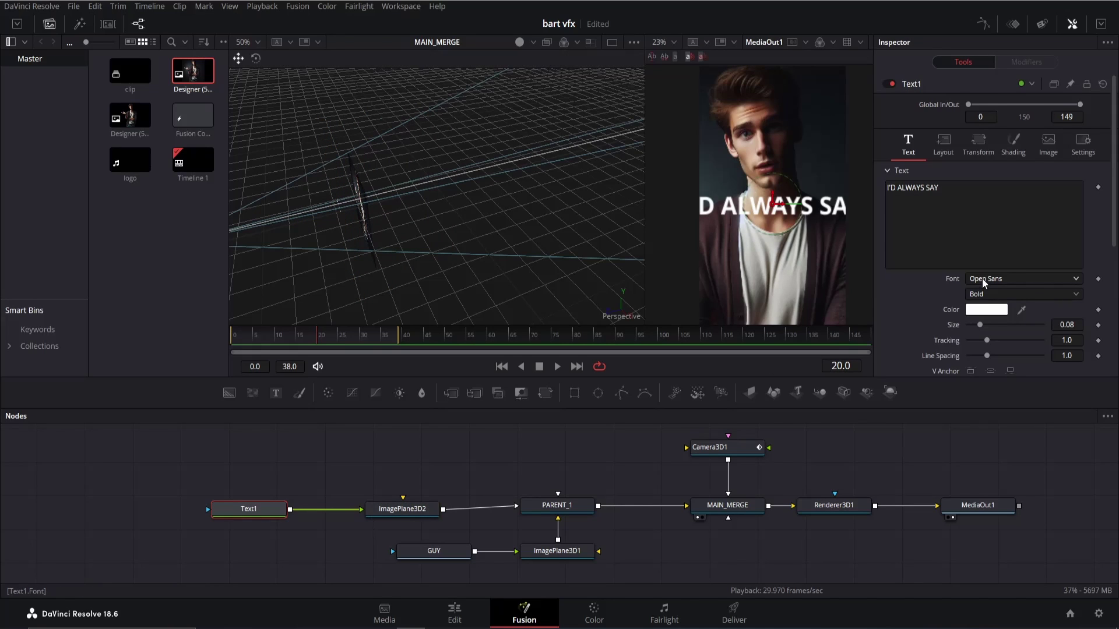
{"action": "left_click", "coordinate": [981, 295]}
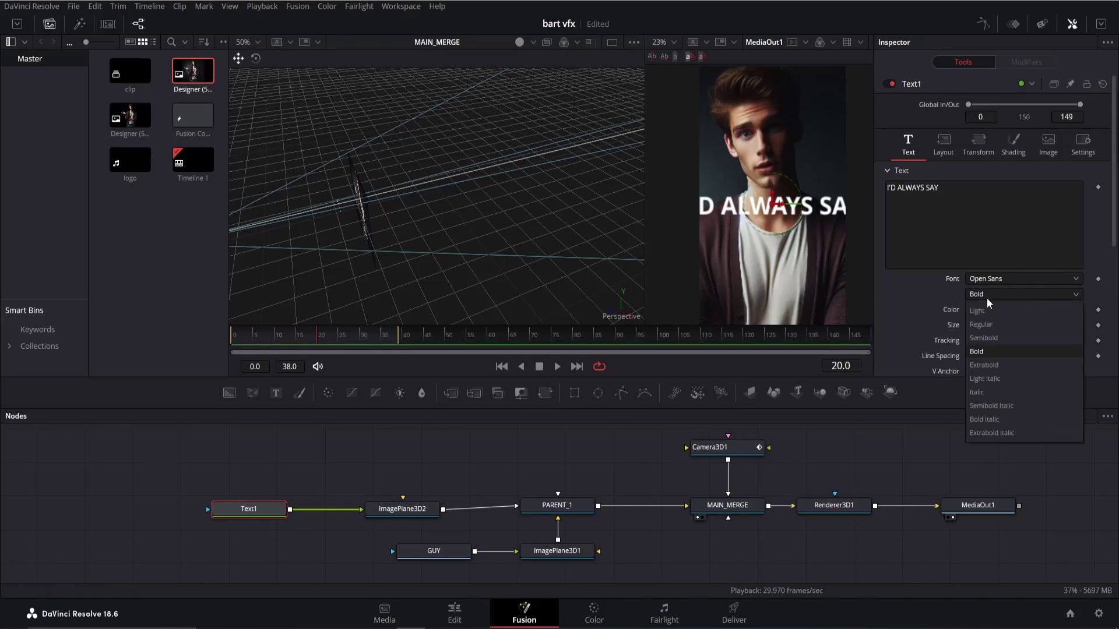
{"action": "left_click", "coordinate": [990, 432]}
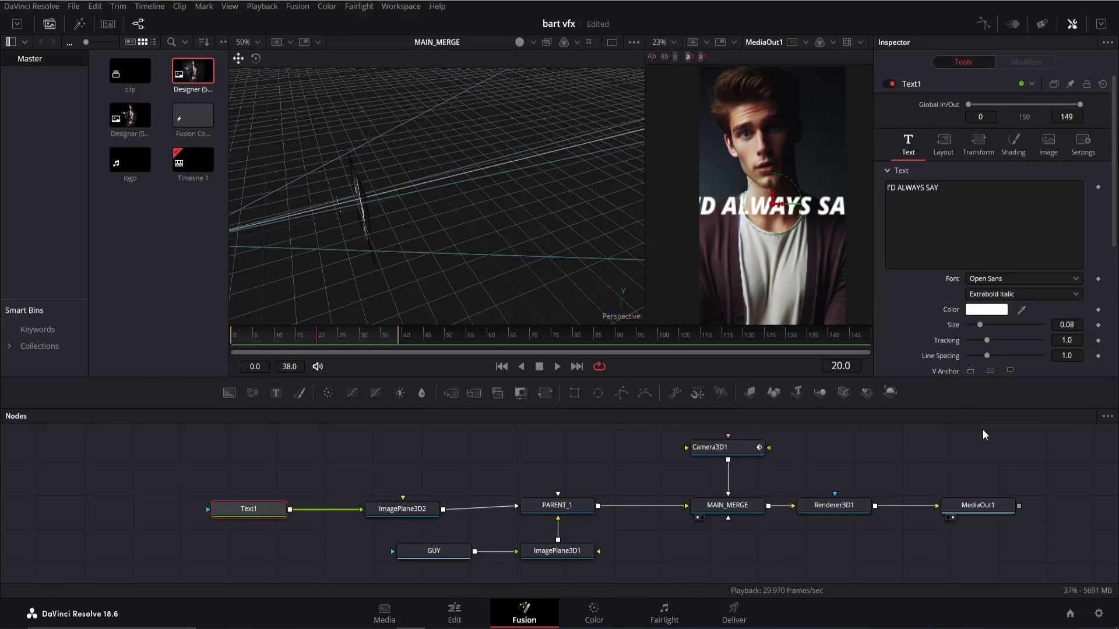
{"action": "left_click_drag", "start_coordinate": [979, 325], "coordinate": [985, 340]}
Step: Increase the characters' Y size slightly and set ImagePlane3D2's Y translation to about 0.12
{"action": "left_click", "coordinate": [984, 136]}
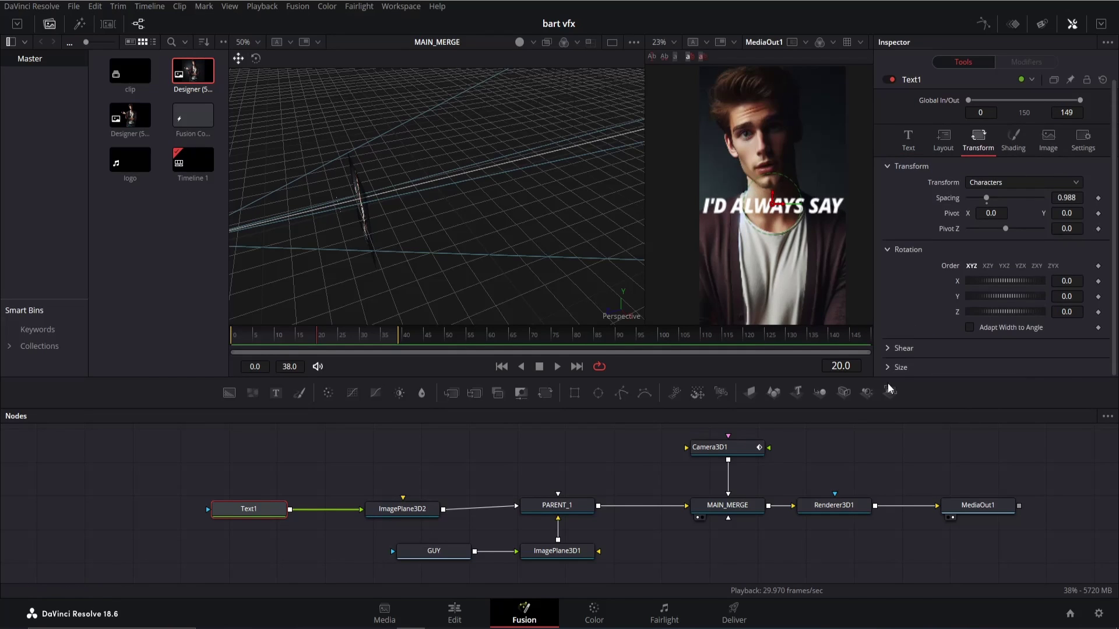
{"action": "left_click", "coordinate": [889, 367]}
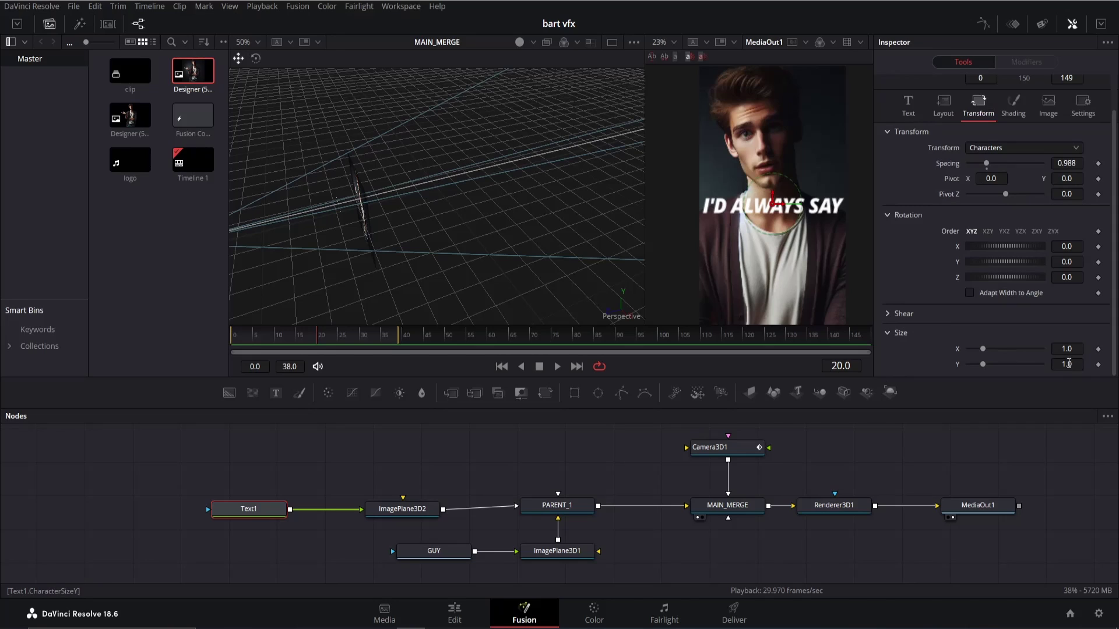
{"action": "left_click_drag", "start_coordinate": [983, 365], "coordinate": [985, 365]}
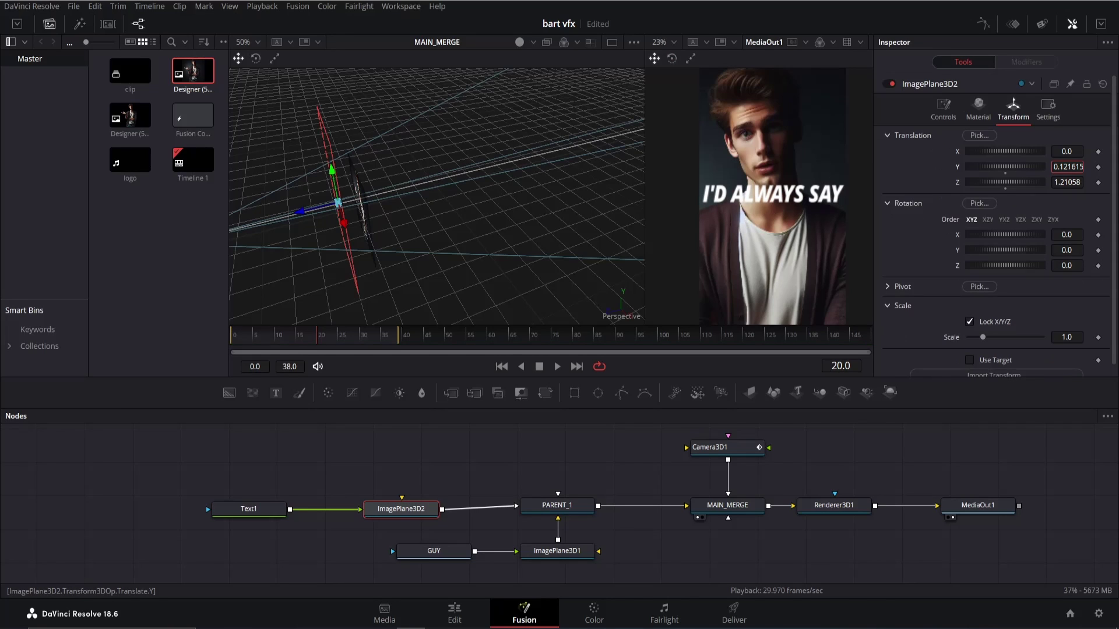
{"action": "left_click_drag", "start_coordinate": [1005, 167], "coordinate": [1002, 168]}
Step: Insert a Soft Glow node after Text1 and reduce the glow to a subtle level
{"action": "left_click", "coordinate": [255, 514]}
{"action": "key", "text": "shift+space"}
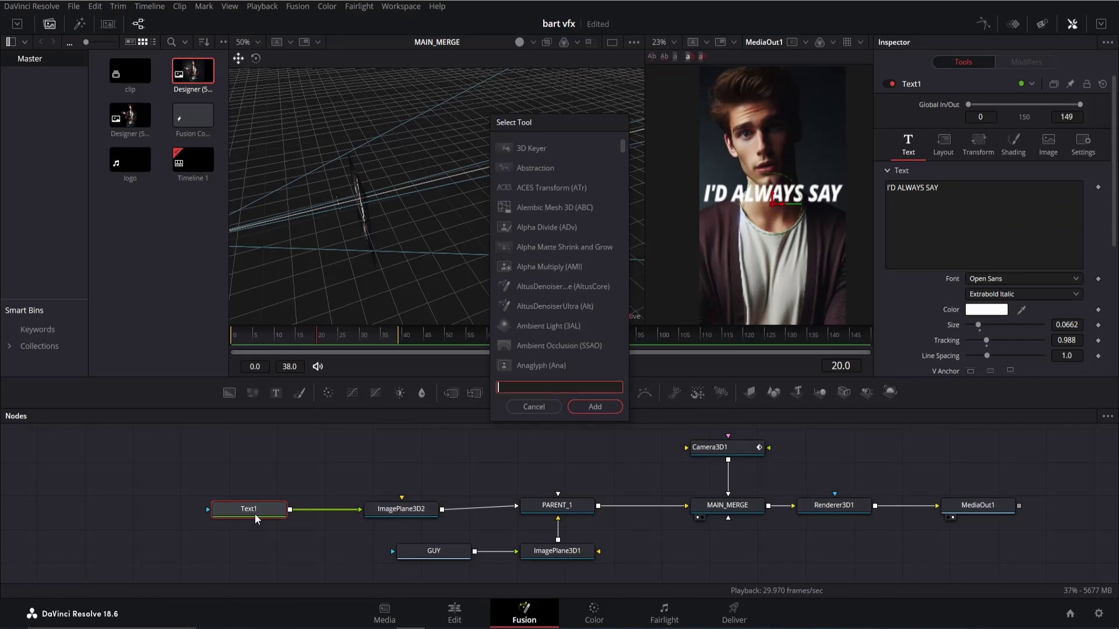
{"action": "type", "text": "soft"}
{"action": "key", "text": "Return"}
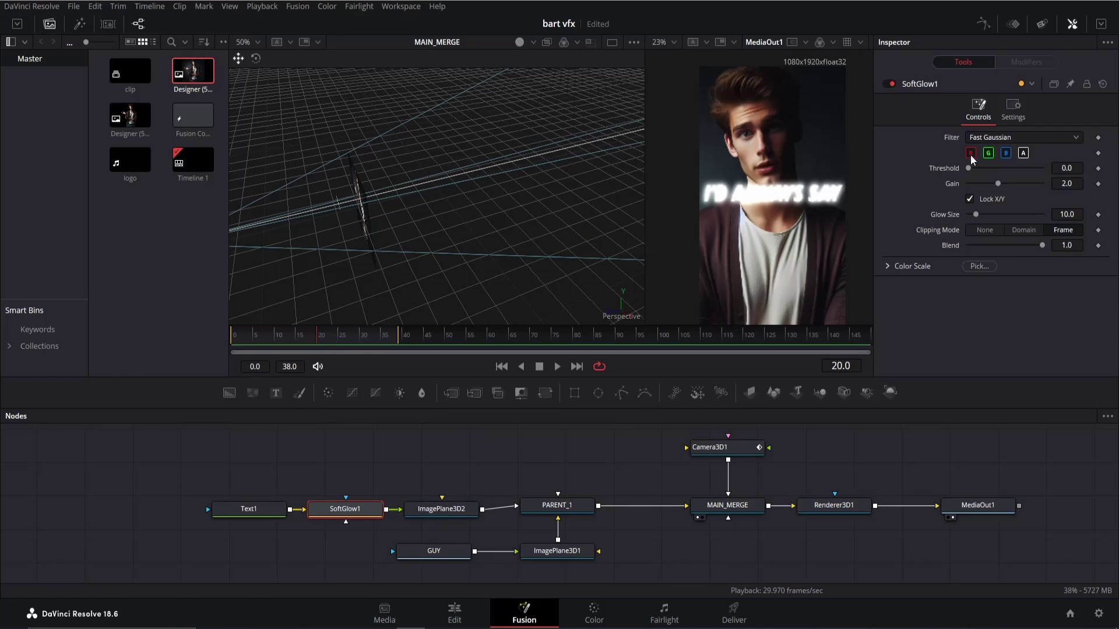
{"action": "left_click_drag", "start_coordinate": [975, 215], "coordinate": [976, 184]}
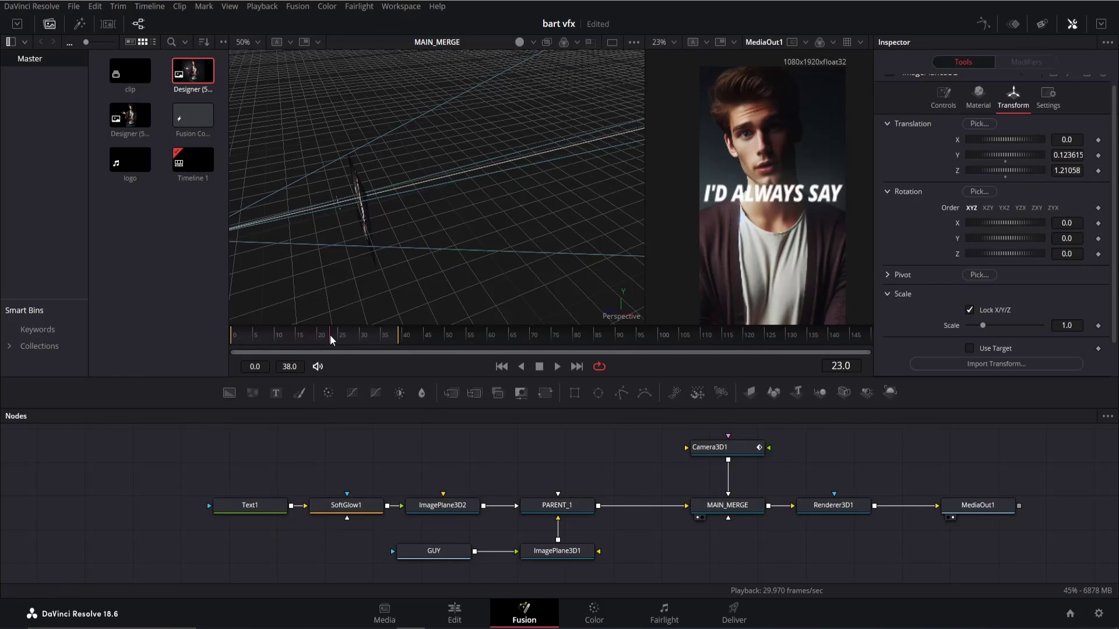
Step: Check the text near frame 35 and reduce Text1's size to 0.0576 so it fits the frame width
{"action": "left_click_drag", "start_coordinate": [330, 334], "coordinate": [376, 349]}
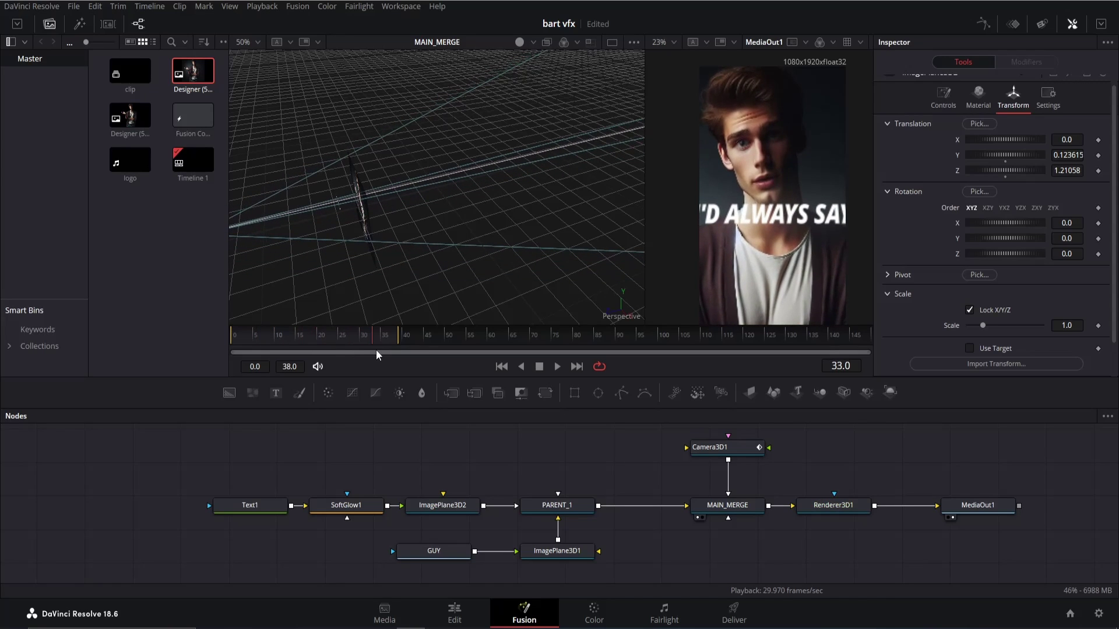
{"action": "left_click", "coordinate": [272, 505]}
{"action": "left_click_drag", "start_coordinate": [1076, 289], "coordinate": [1031, 288]}
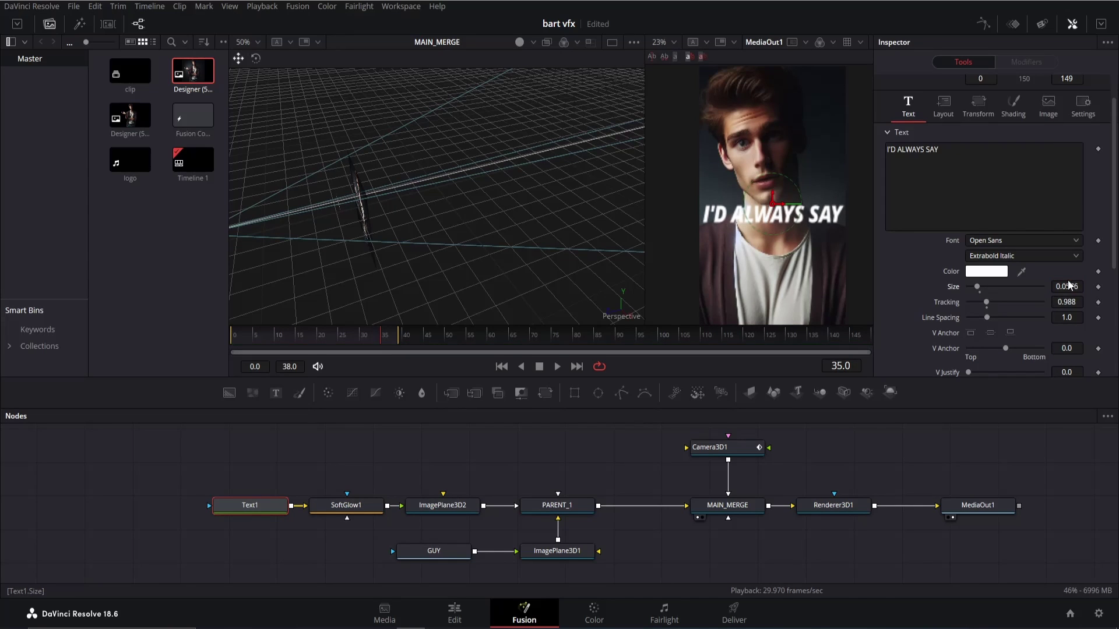
Step: Return to frame 0 and add a Follower modifier to Text1's text with a delay of 2 between each character
{"action": "left_click_drag", "start_coordinate": [379, 336], "coordinate": [257, 321]}
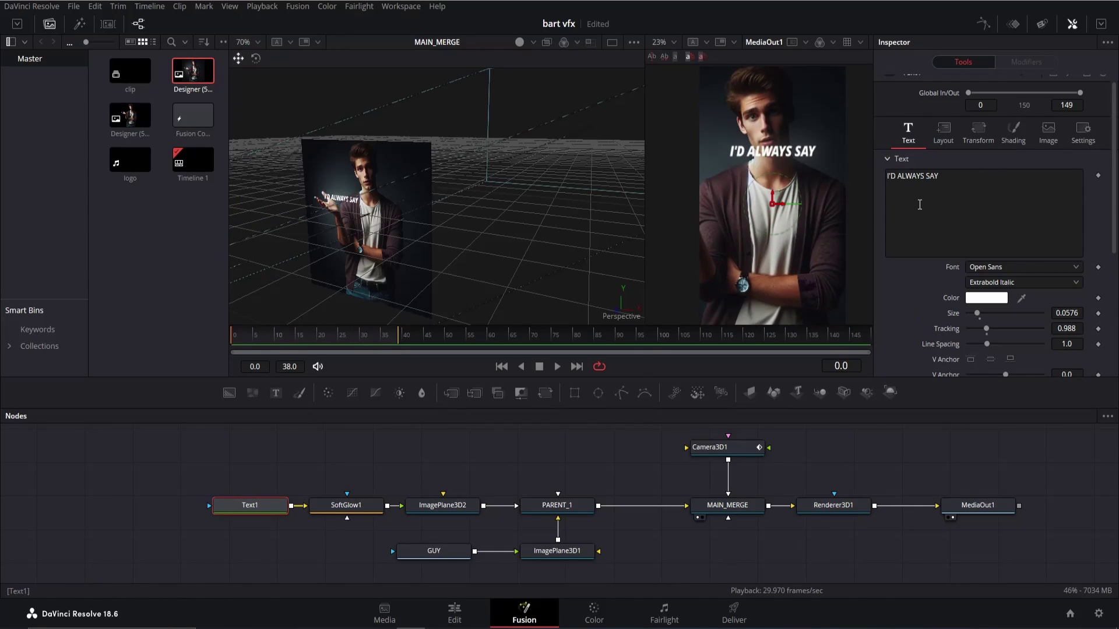
{"action": "right_click", "coordinate": [945, 178]}
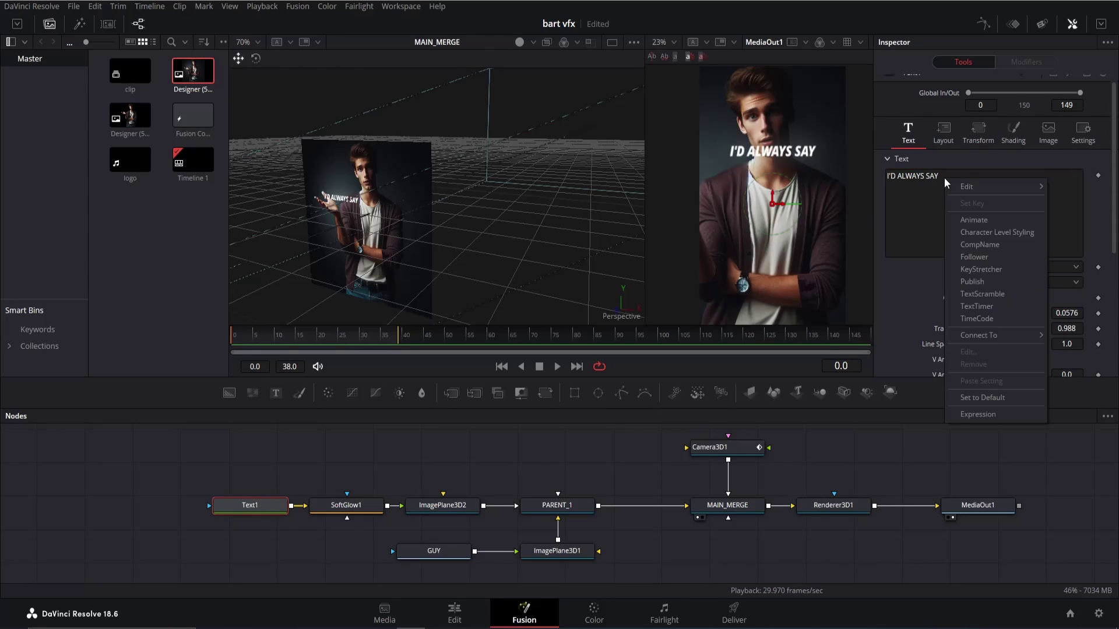
{"action": "left_click", "coordinate": [973, 256]}
{"action": "left_click", "coordinate": [1029, 61]}
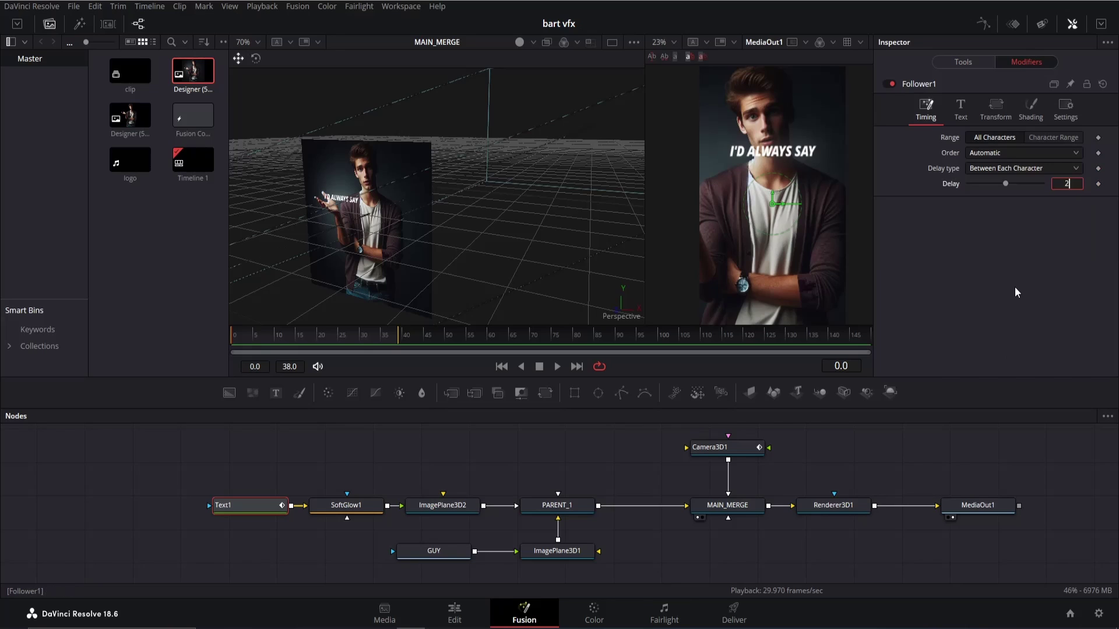
Step: Set the Follower's shading softness to 20 in X and Y and keyframe both values at frame 0
{"action": "left_click", "coordinate": [1027, 116]}
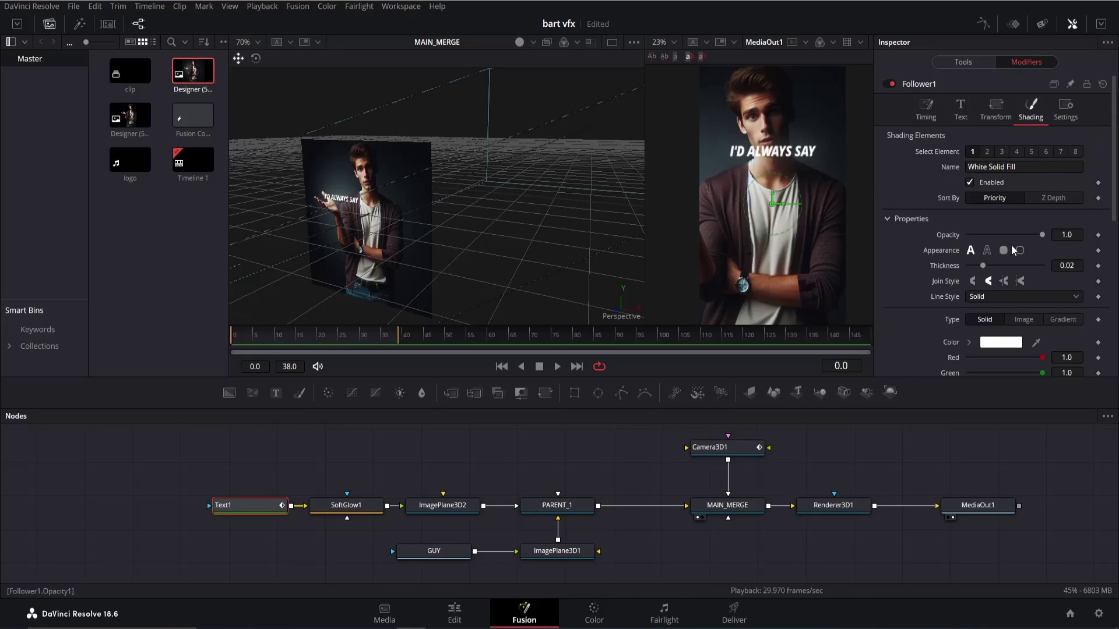
{"action": "scroll", "coordinate": [947, 273], "scroll_direction": "down", "scroll_amount": 5}
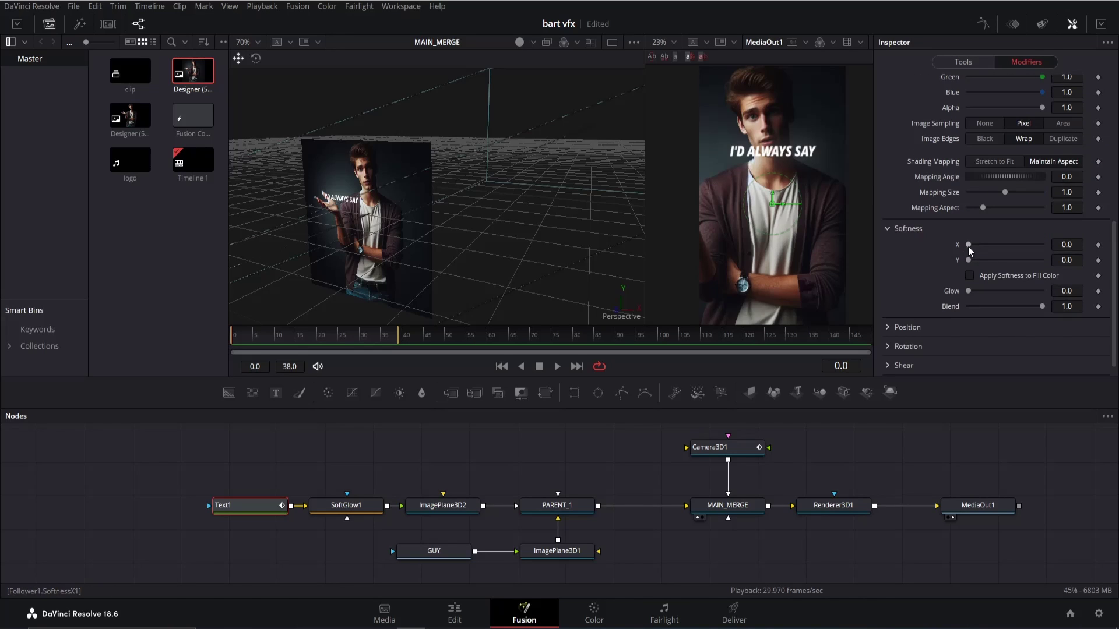
{"action": "left_click_drag", "start_coordinate": [967, 245], "coordinate": [1111, 222]}
{"action": "left_click_drag", "start_coordinate": [981, 260], "coordinate": [1091, 194]}
{"action": "left_click", "coordinate": [1098, 246]}
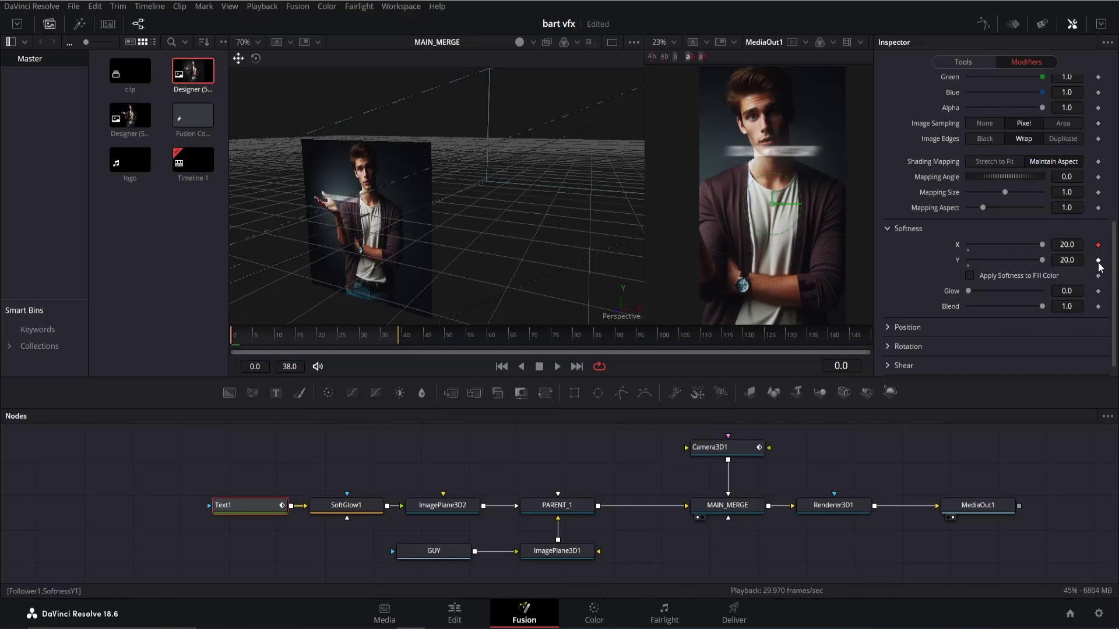
{"action": "left_click", "coordinate": [1097, 260]}
Step: Keyframe the Follower's X and Y softness to 0 at frame 15 and scrub through the reveal
{"action": "left_click_drag", "start_coordinate": [286, 333], "coordinate": [297, 336]}
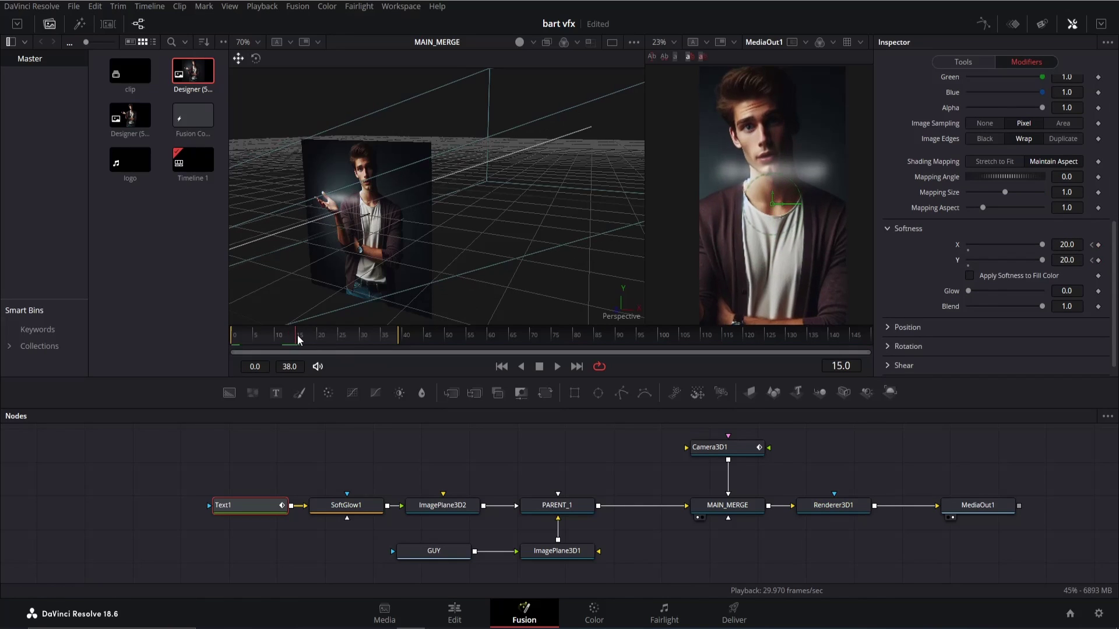
{"action": "left_click_drag", "start_coordinate": [1041, 245], "coordinate": [952, 261]}
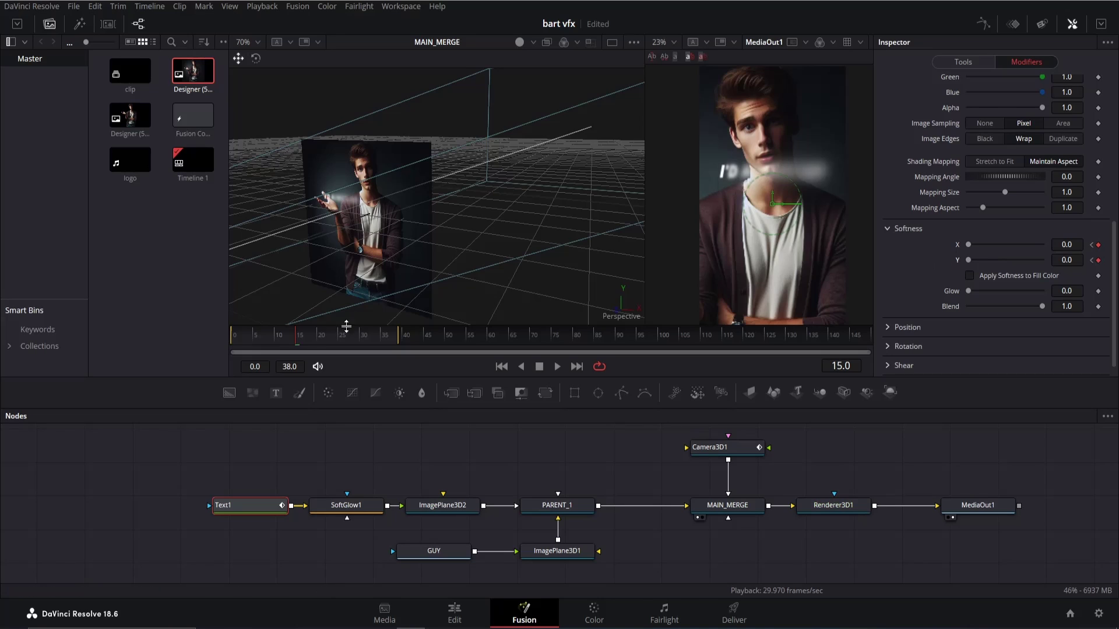
{"action": "mouse_move", "coordinate": [306, 337]}
{"action": "left_mouse_down"}
{"action": "mouse_move", "coordinate": [384, 345]}
{"action": "mouse_move", "coordinate": [299, 340]}
{"action": "left_mouse_up"}
Step: Set the Follower's order to Random But One by One and its delay to 1.55, and play the animation back
{"action": "scroll", "coordinate": [1014, 219], "scroll_direction": "up", "scroll_amount": 10}
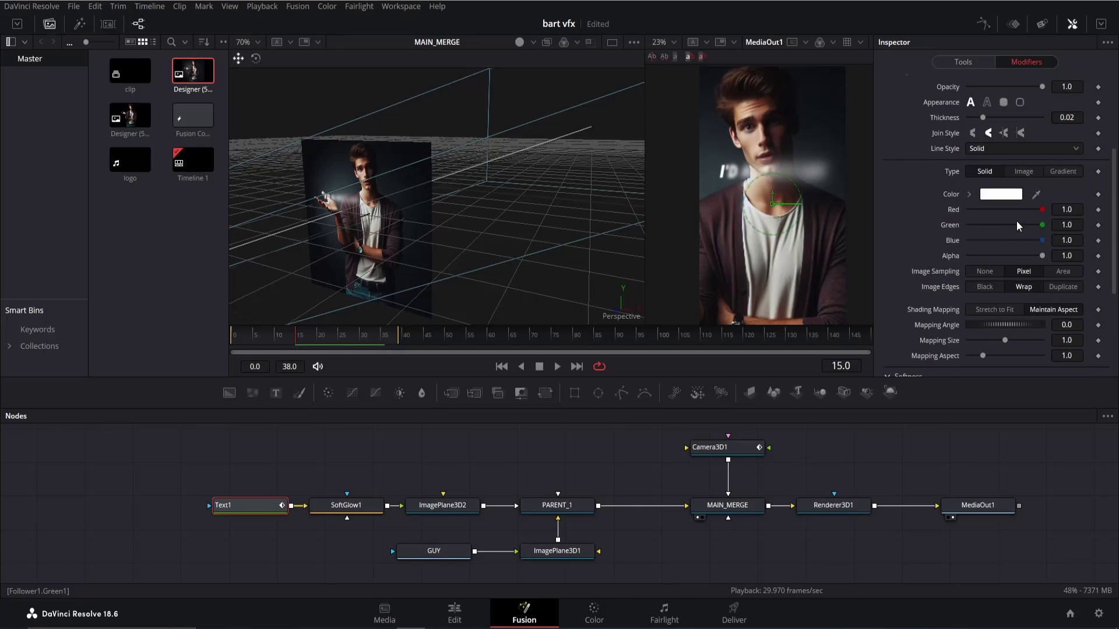
{"action": "left_click", "coordinate": [921, 114]}
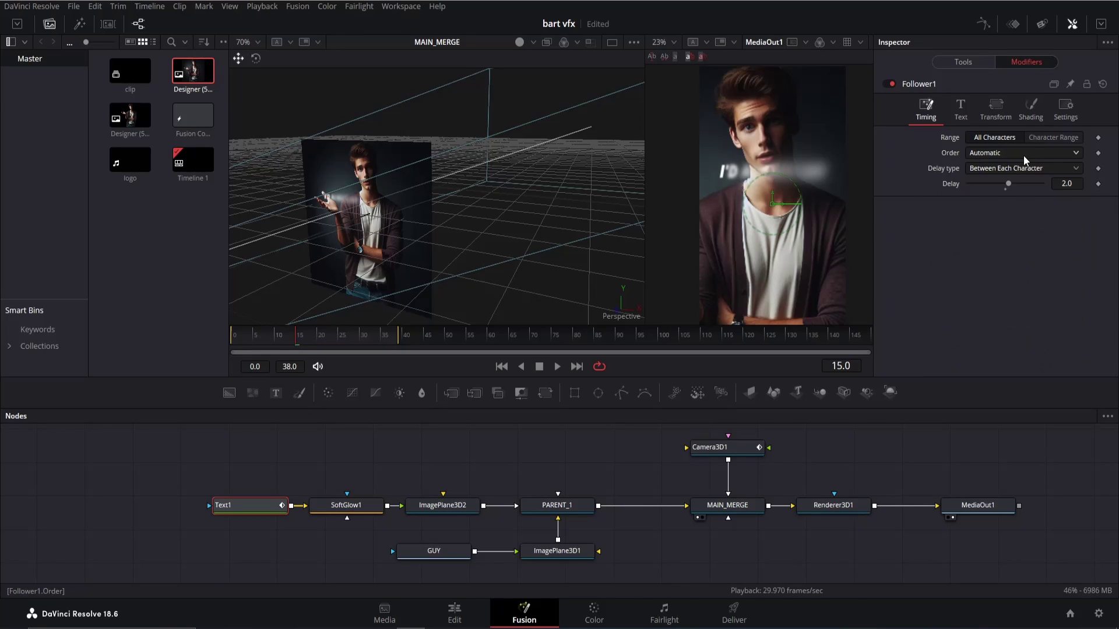
{"action": "left_click", "coordinate": [1023, 154]}
{"action": "left_click", "coordinate": [1028, 236]}
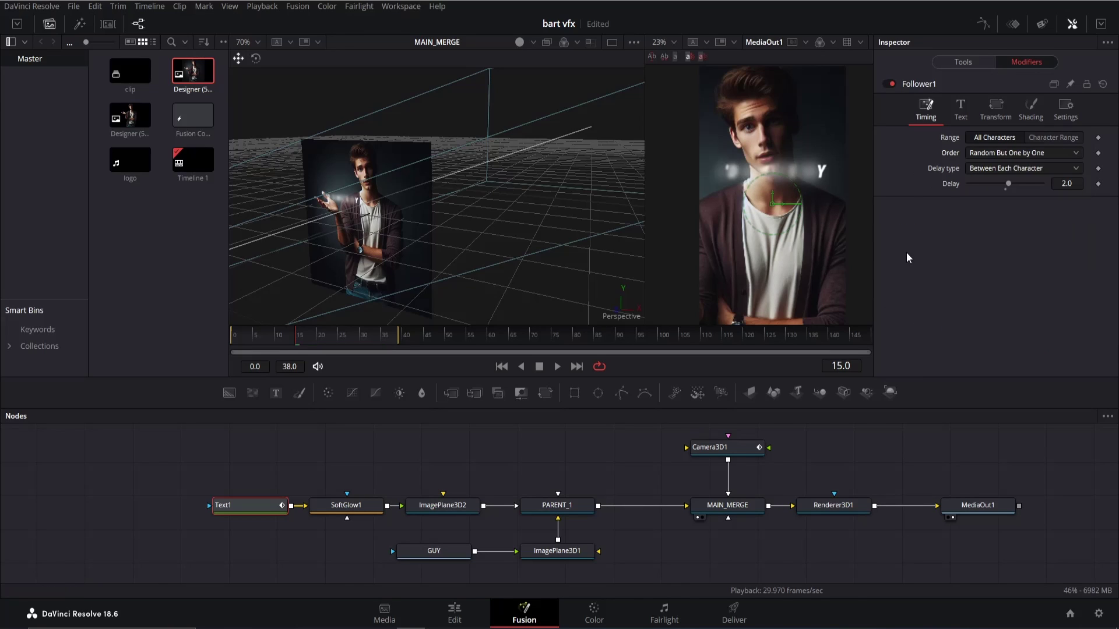
{"action": "left_click_drag", "start_coordinate": [375, 333], "coordinate": [300, 320]}
{"action": "key", "text": "Left"}
{"action": "left_click", "coordinate": [1075, 183]}
{"action": "type", "text": "1.55"}
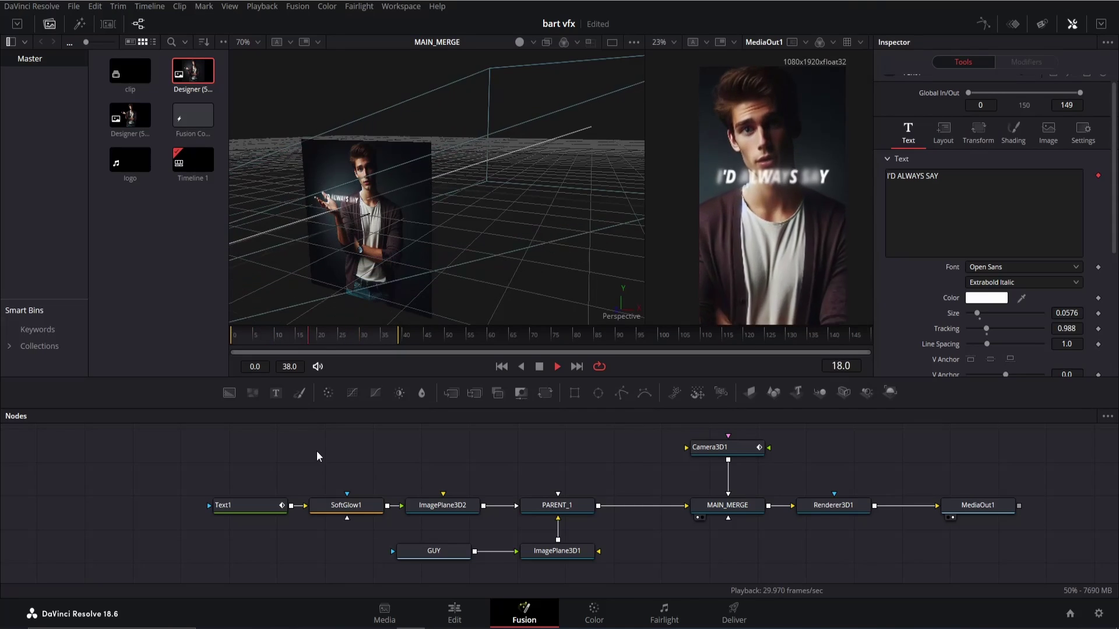
{"action": "key", "text": "space"}
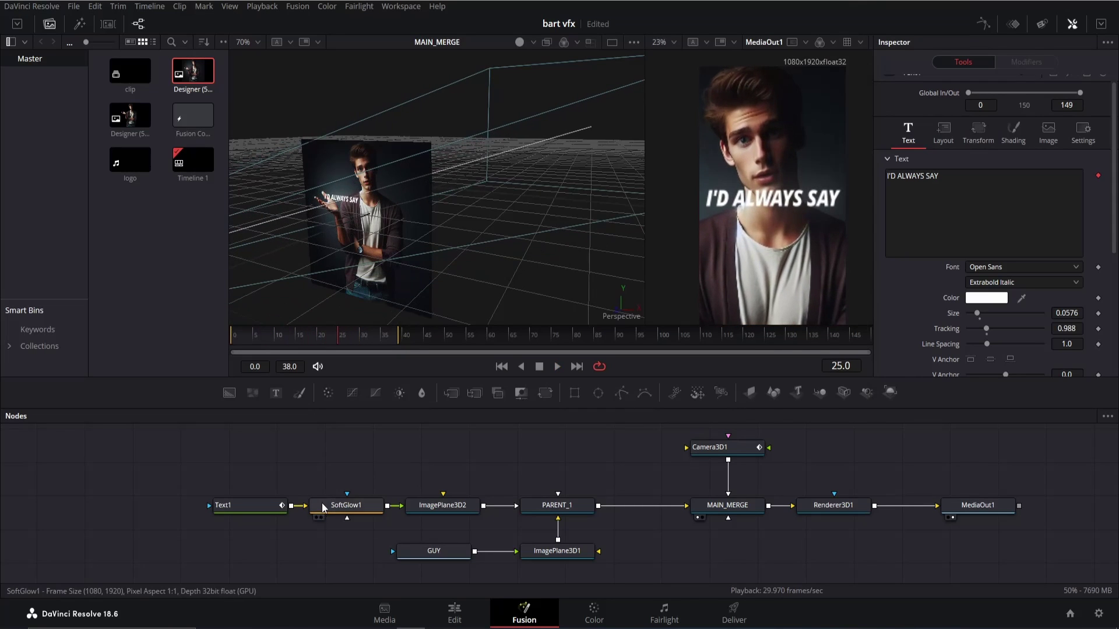
Step: Set Text1's shading opacity to 0 and keyframe it at frame 10
{"action": "left_click", "coordinate": [263, 506]}
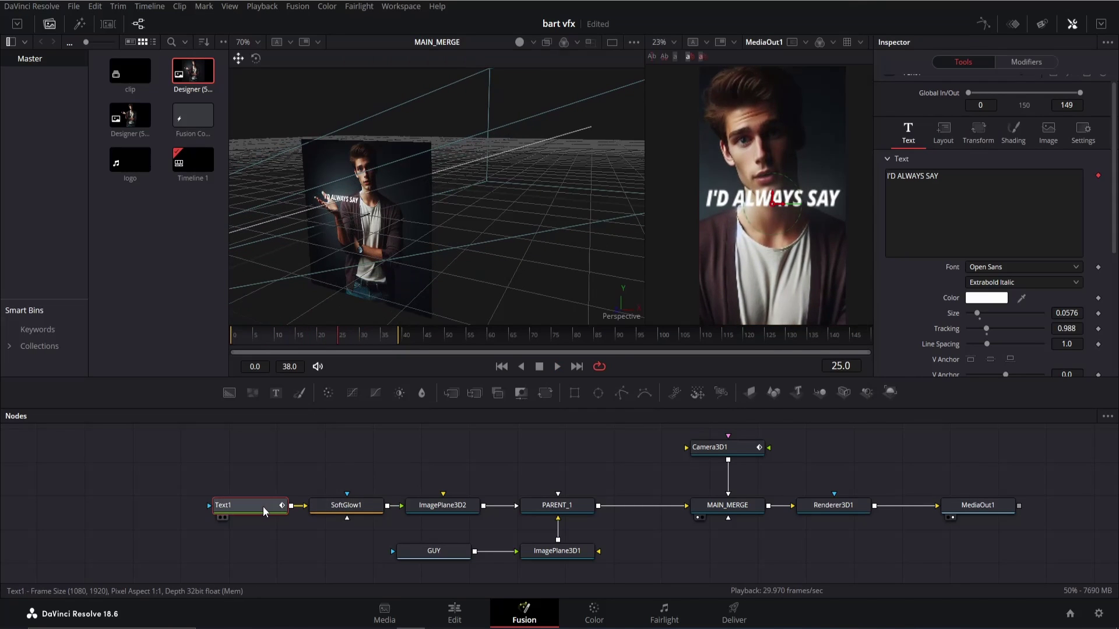
{"action": "left_click", "coordinate": [337, 433]}
{"action": "left_click_drag", "start_coordinate": [280, 334], "coordinate": [215, 341]}
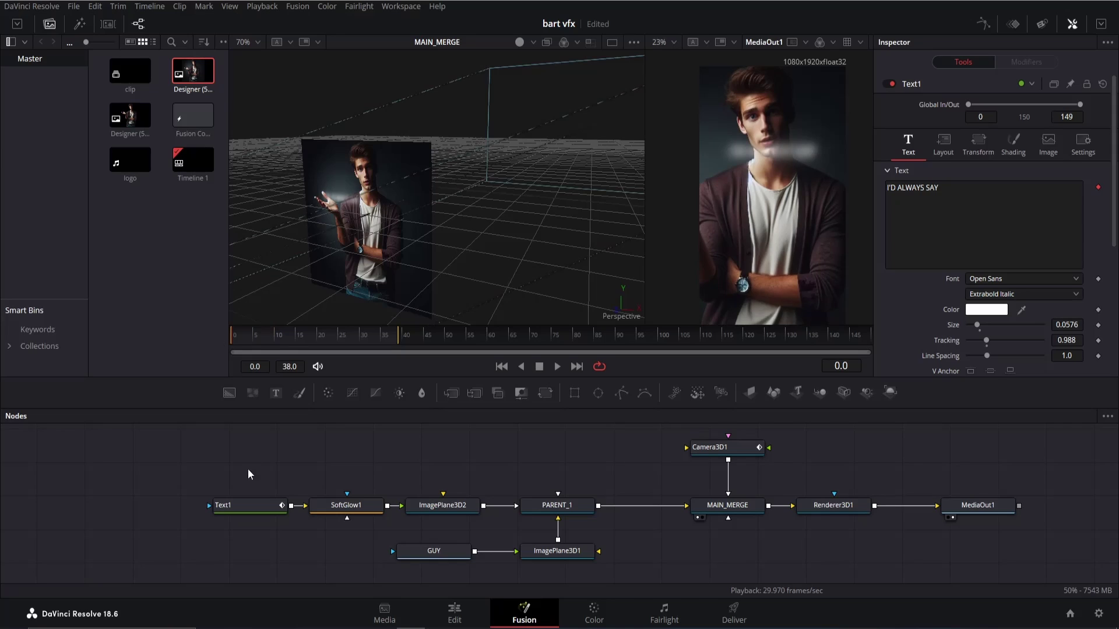
{"action": "left_click", "coordinate": [241, 503]}
{"action": "left_click", "coordinate": [263, 336]}
{"action": "left_click_drag", "start_coordinate": [275, 338], "coordinate": [277, 339]}
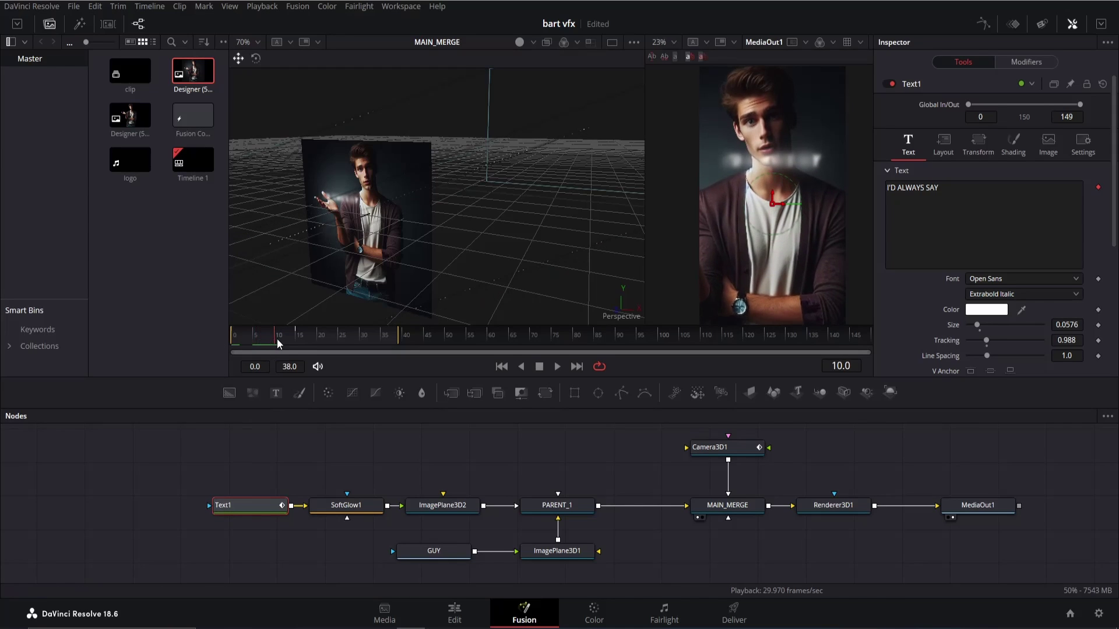
{"action": "left_click", "coordinate": [1019, 148]}
{"action": "left_click_drag", "start_coordinate": [1042, 269], "coordinate": [956, 271]}
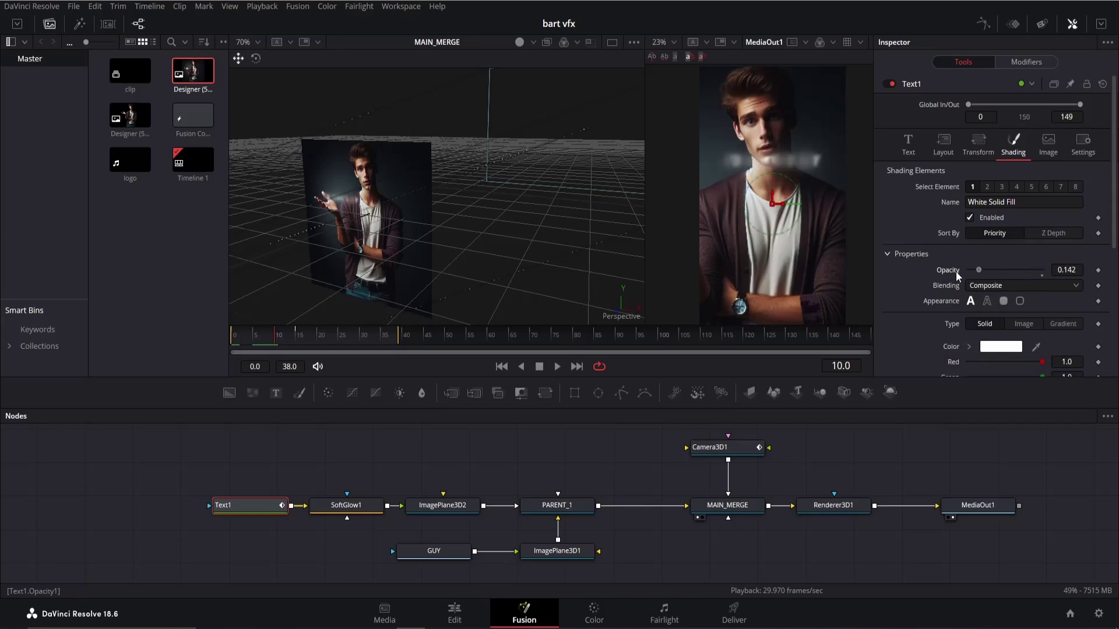
{"action": "left_click", "coordinate": [1098, 271]}
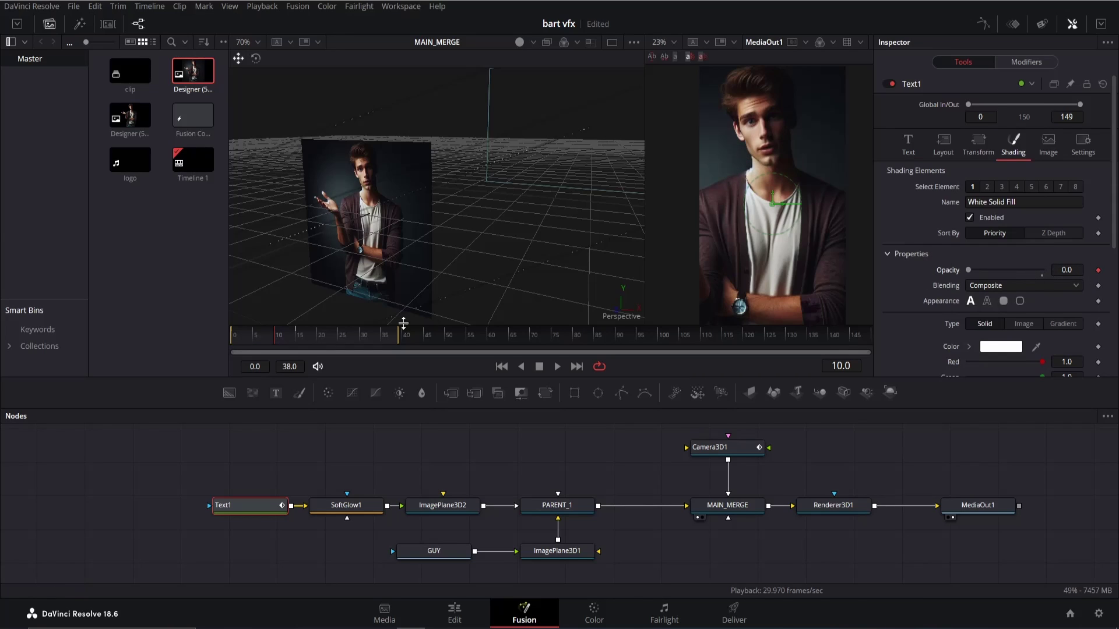
Step: Keyframe Text1's shading opacity at 1.0 at frame 20 and play back the text reveal
{"action": "left_click", "coordinate": [319, 336]}
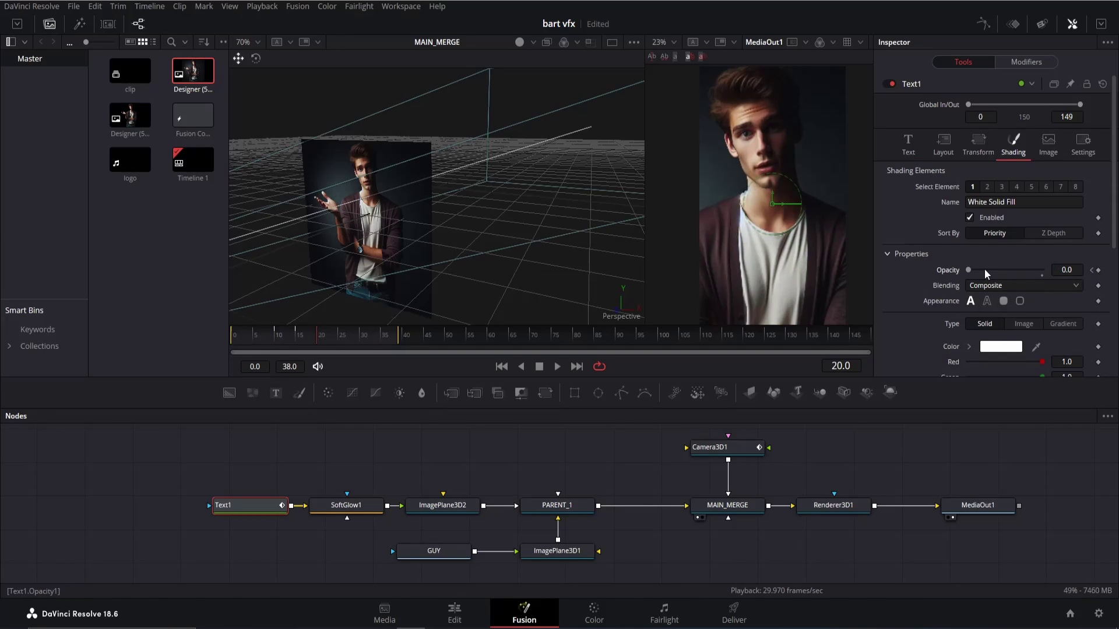
{"action": "left_click_drag", "start_coordinate": [969, 270], "coordinate": [1049, 270]}
{"action": "left_click_drag", "start_coordinate": [309, 335], "coordinate": [262, 339]}
{"action": "left_click", "coordinate": [167, 445]}
{"action": "key", "text": "space"}
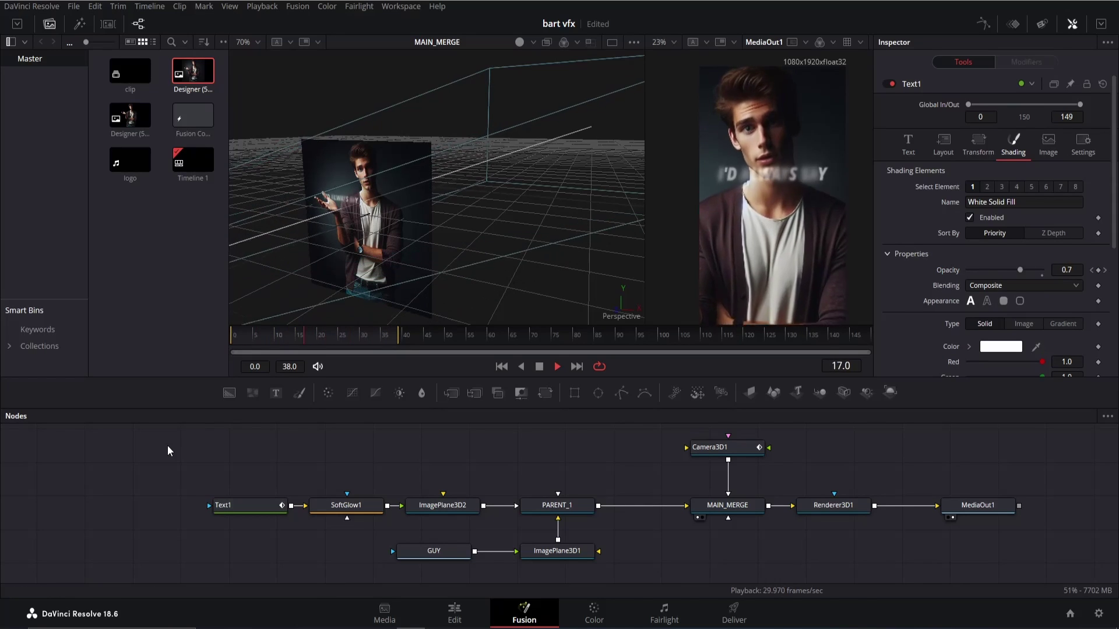
{"action": "key", "text": "space"}
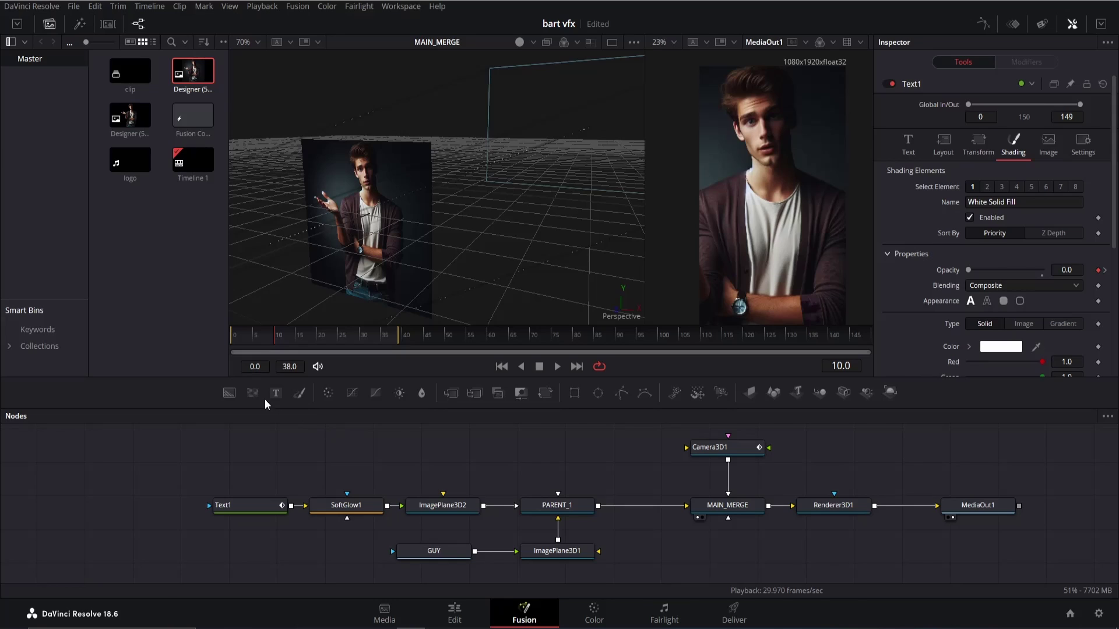
Step: Add a Background node renamed CURVEY_LINE and set its colour to orange #ff5500
{"action": "left_click_drag", "start_coordinate": [232, 393], "coordinate": [254, 476]}
{"action": "key", "text": "F2"}
{"action": "type", "text": "CURVEY_LINE"}
{"action": "key", "text": "Return"}
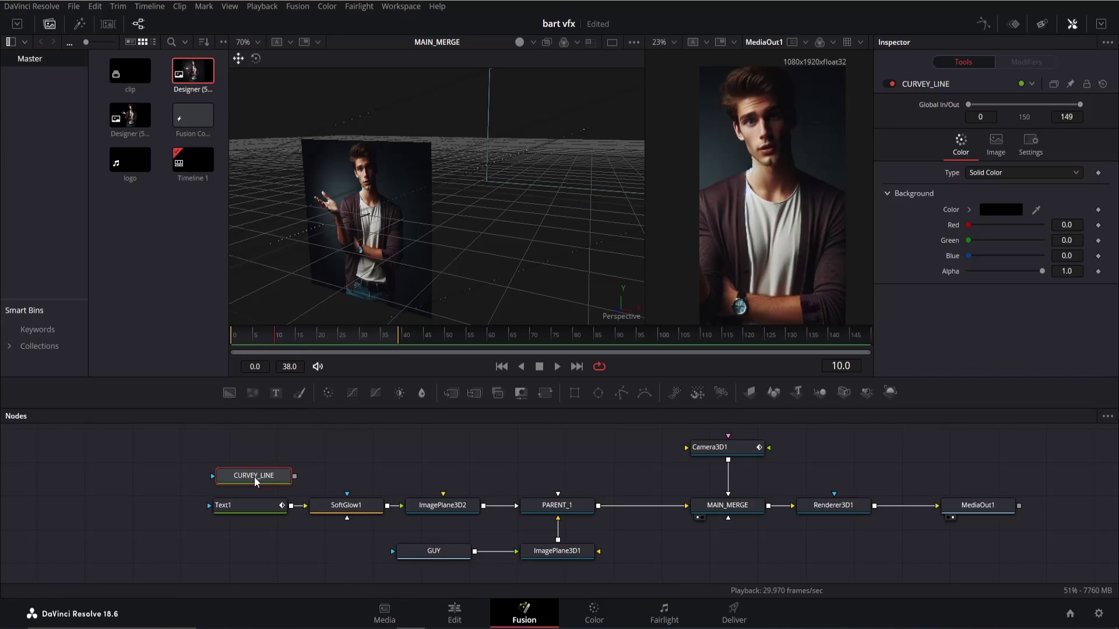
{"action": "left_click", "coordinate": [981, 211]}
{"action": "left_click", "coordinate": [436, 282]}
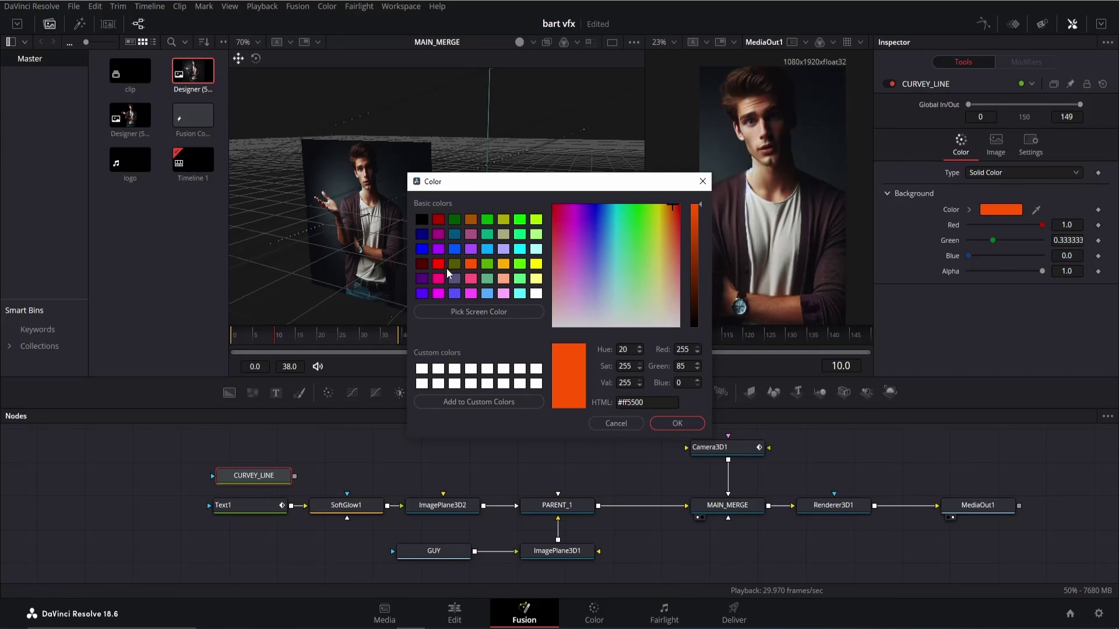
{"action": "left_click", "coordinate": [685, 425]}
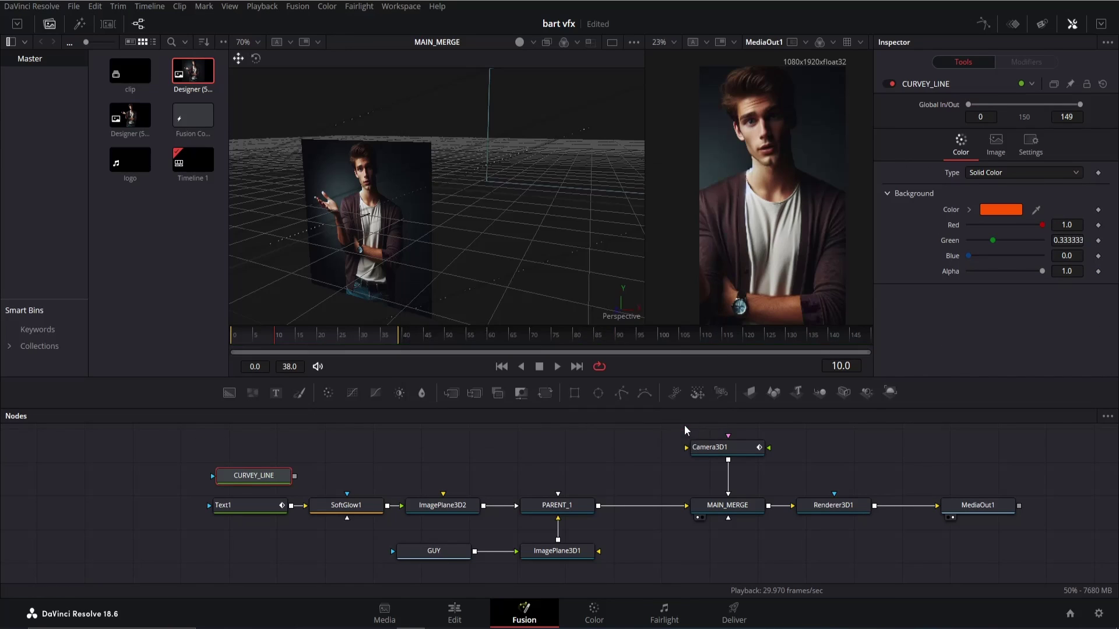
Step: Connect CURVEY_LINE to PARENT_1 through a new Image Plane 3D and display CURVEY_LINE on its own in the first viewer
{"action": "left_click", "coordinate": [751, 394]}
{"action": "left_click_drag", "start_coordinate": [390, 476], "coordinate": [543, 503]}
{"action": "left_click", "coordinate": [258, 476]}
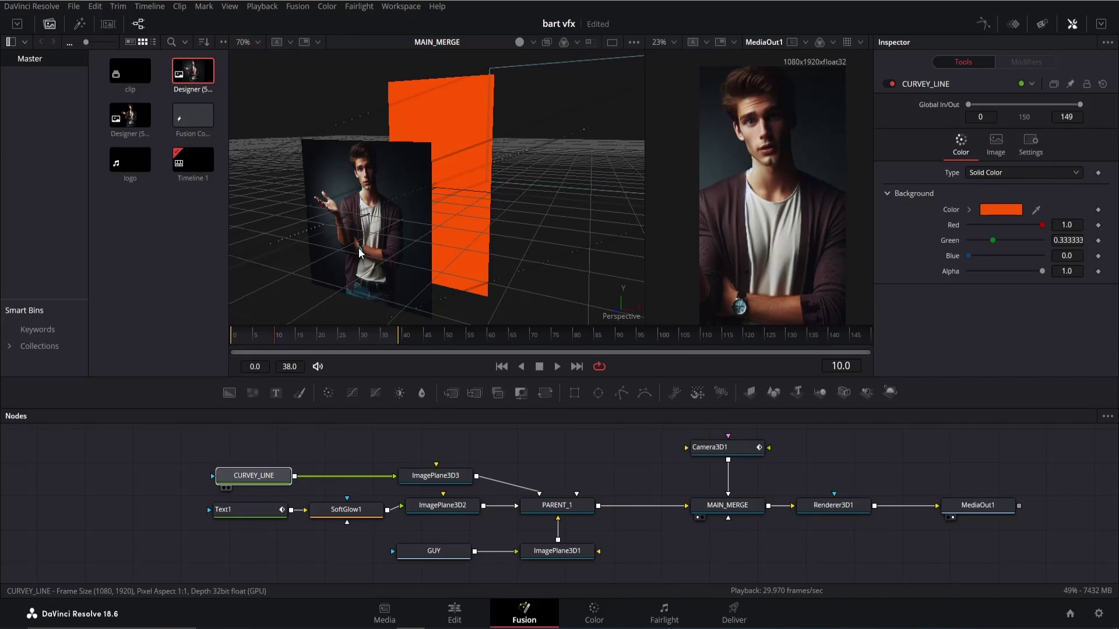
{"action": "key", "text": "1"}
{"action": "scroll", "coordinate": [402, 226], "scroll_direction": "down", "scroll_amount": 2}
Step: Add a Mask Paint node as the mask of CURVEY_LINE
{"action": "left_click", "coordinate": [242, 476]}
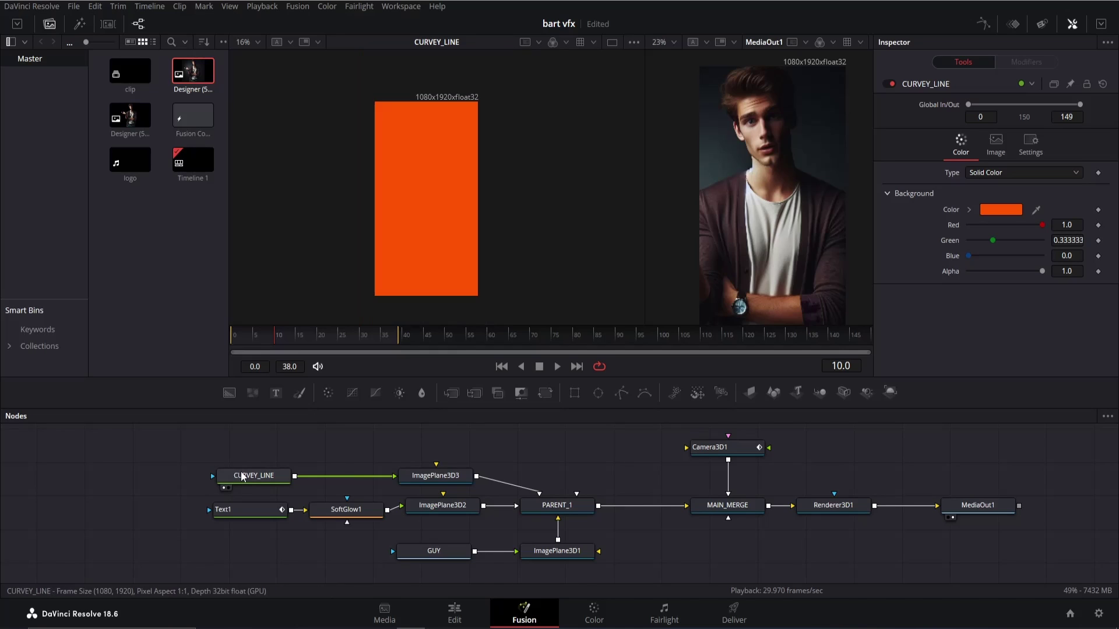
{"action": "key", "text": "shift+space"}
{"action": "type", "text": "MASK PA"}
{"action": "left_click", "coordinate": [593, 407]}
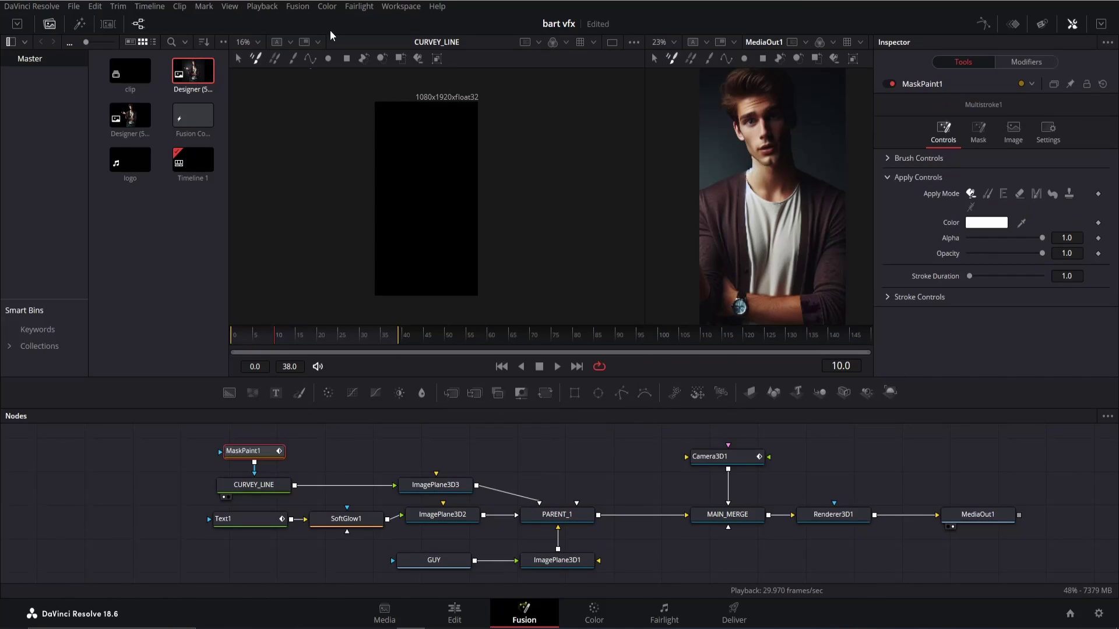
Step: Draw a looping S-shaped polyline stroke across the upper half of the CURVEY_LINE frame and smooth its curves
{"action": "left_click", "coordinate": [307, 57]}
{"action": "left_click", "coordinate": [367, 152]}
{"action": "left_click", "coordinate": [387, 155]}
{"action": "scroll", "coordinate": [391, 156], "scroll_direction": "up", "scroll_amount": 1}
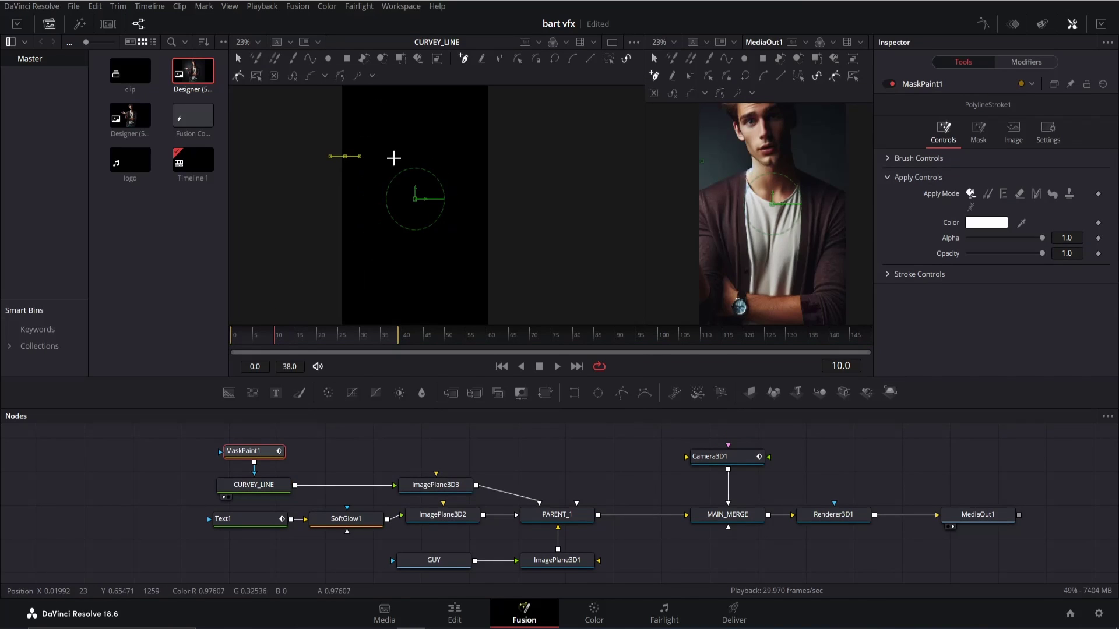
{"action": "mouse_move", "coordinate": [475, 160]}
{"action": "left_mouse_down"}
{"action": "mouse_move", "coordinate": [492, 165]}
{"action": "mouse_move", "coordinate": [427, 215]}
{"action": "left_mouse_up"}
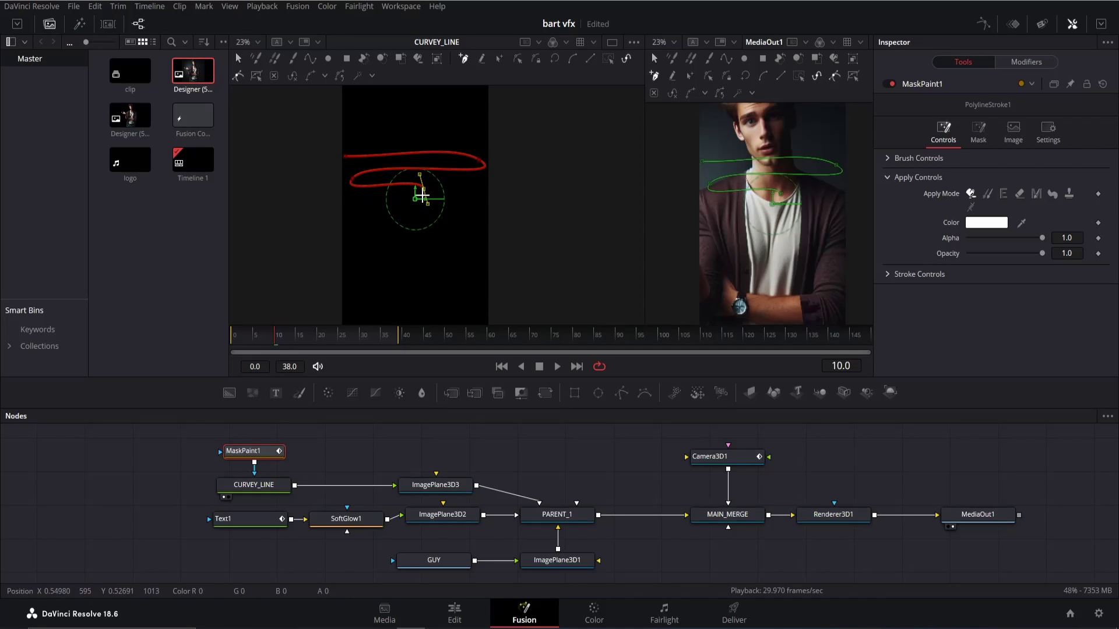
{"action": "left_click", "coordinate": [408, 173]}
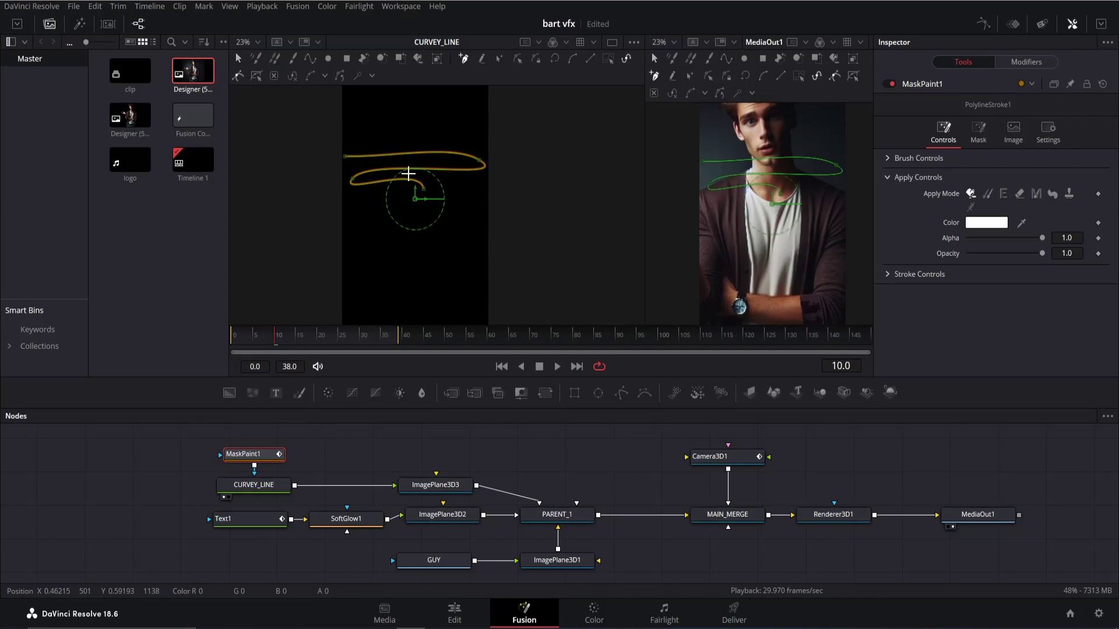
{"action": "left_click", "coordinate": [345, 157]}
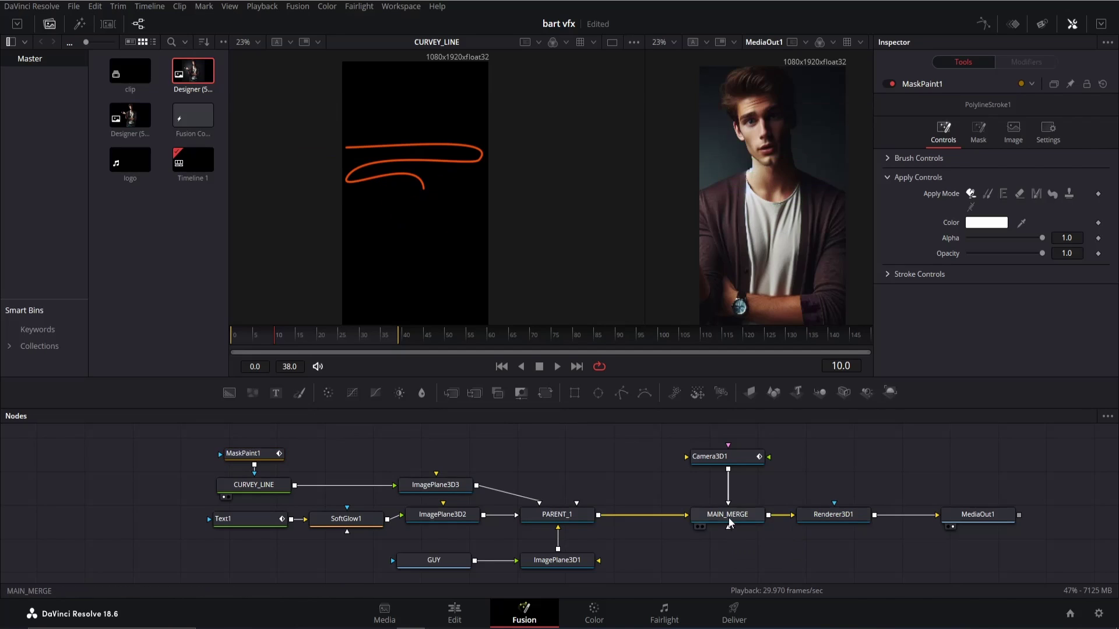
Step: Display MAIN_MERGE in the first viewer and move ImagePlane3D3 forward in front of the man's photo
{"action": "left_click_drag", "start_coordinate": [728, 515], "coordinate": [447, 159]}
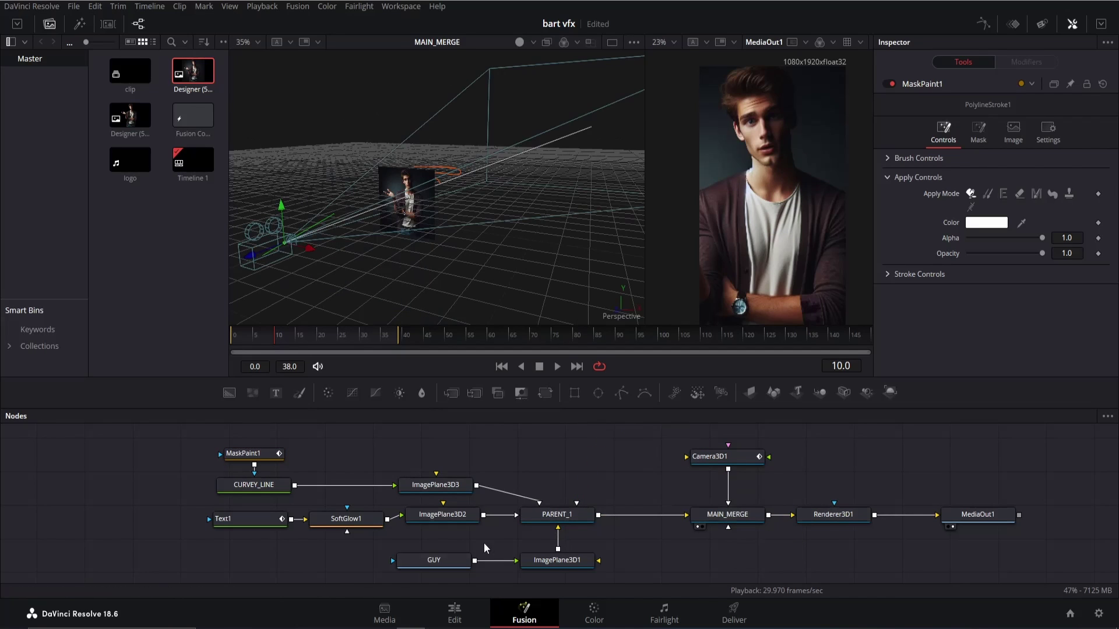
{"action": "left_click", "coordinate": [460, 486]}
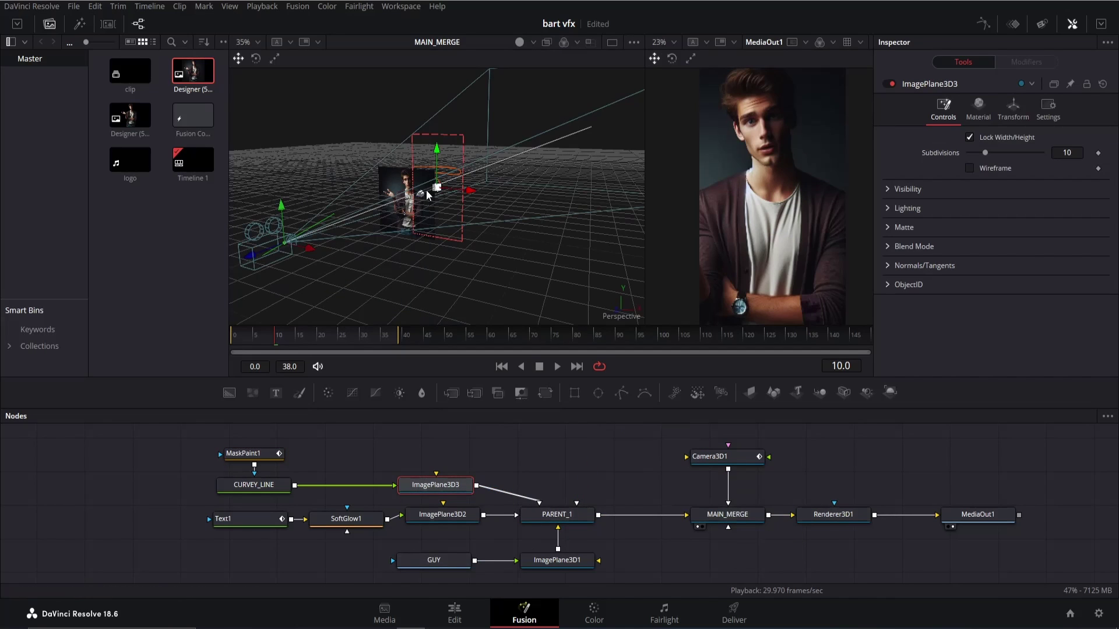
{"action": "left_click_drag", "start_coordinate": [425, 190], "coordinate": [382, 218]}
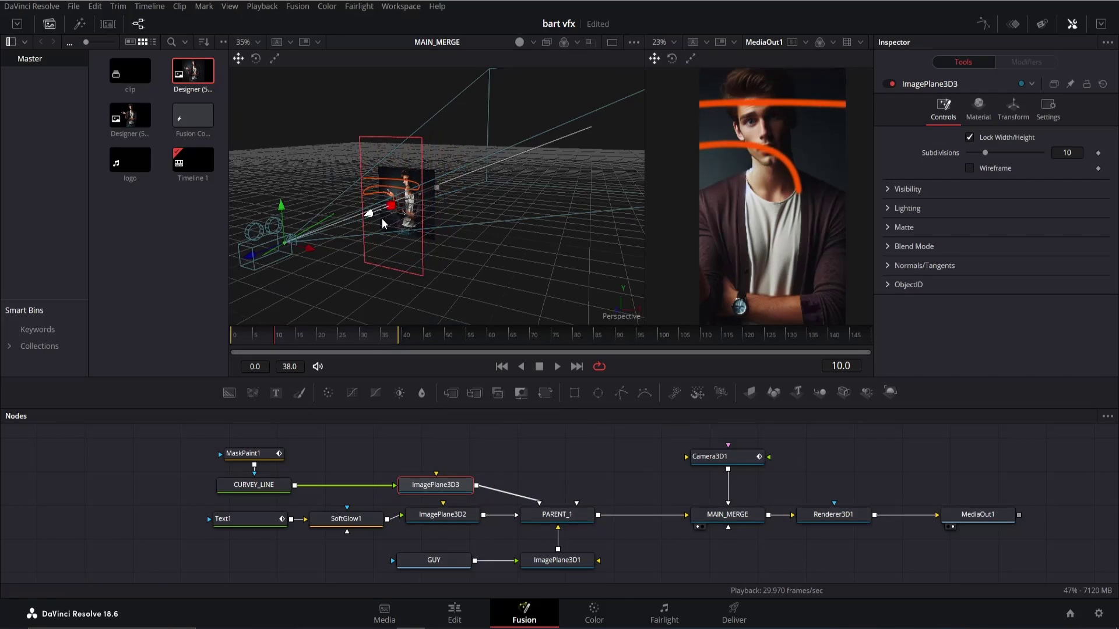
Step: Match ImagePlane3D3's Z translation to ImagePlane3D2's 1.21058, scale it down and adjust its Y position to put the line under the text
{"action": "left_click", "coordinate": [429, 515]}
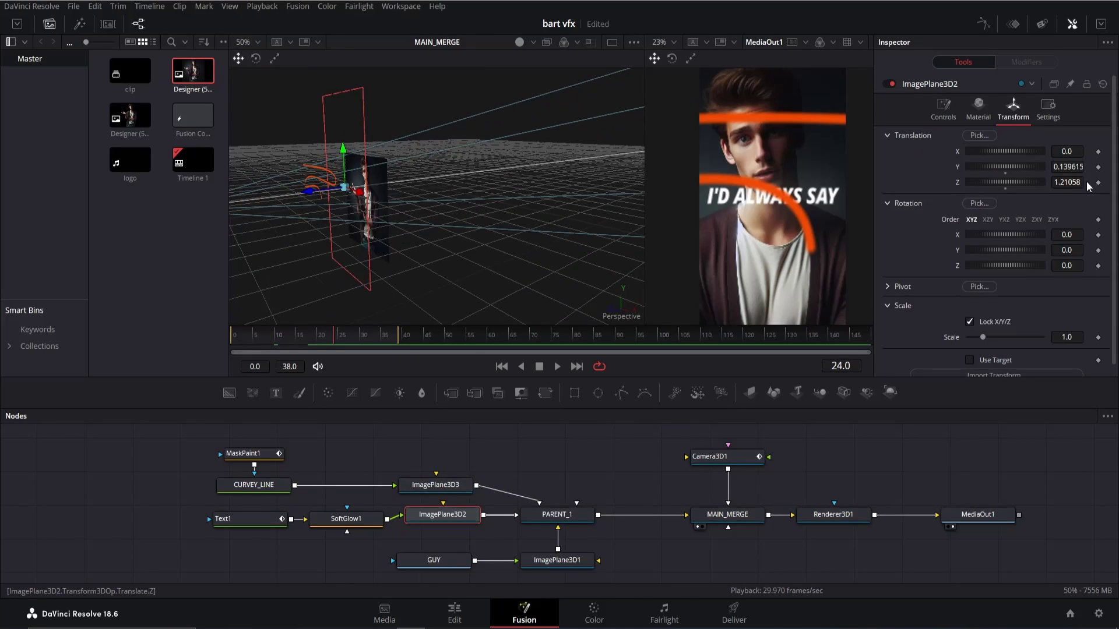
{"action": "left_click", "coordinate": [1081, 182]}
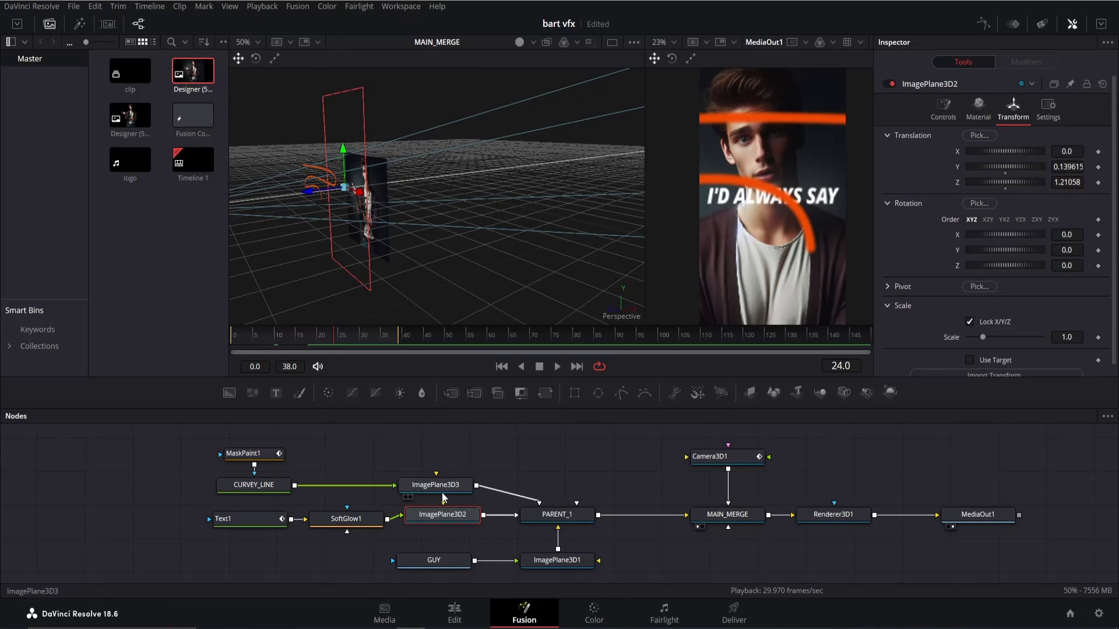
{"action": "left_click", "coordinate": [1075, 182]}
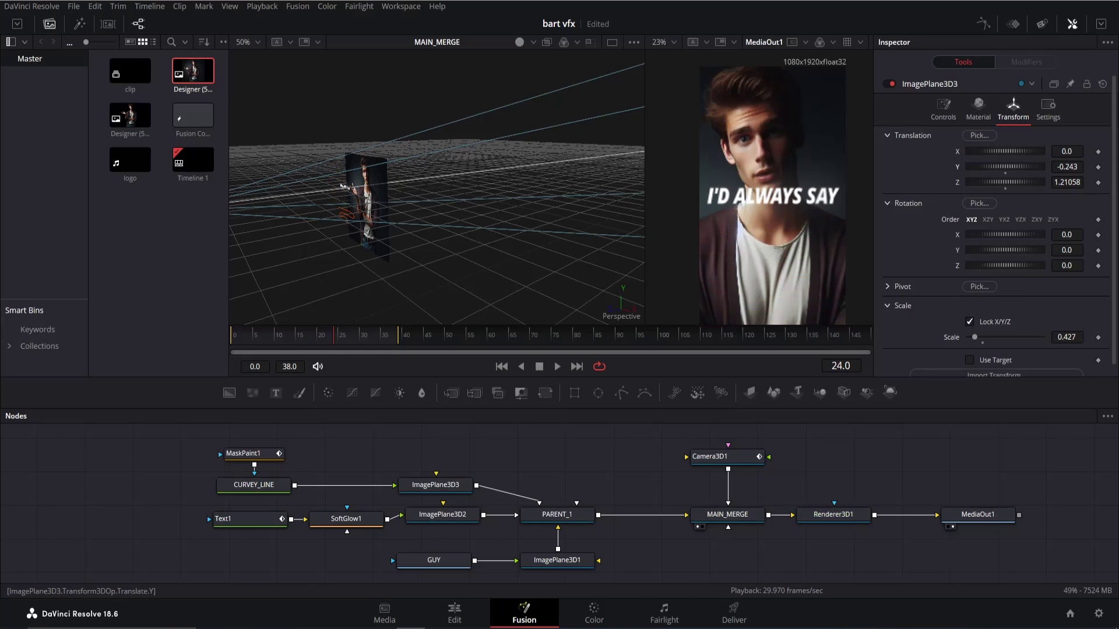
{"action": "left_click_drag", "start_coordinate": [1067, 167], "coordinate": [1097, 167]}
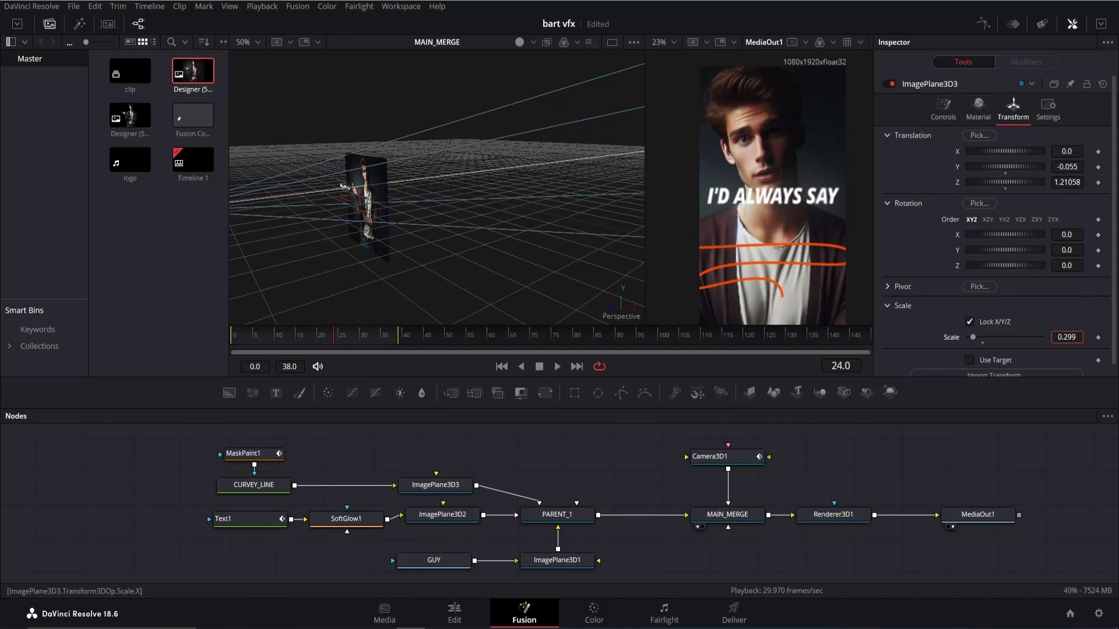
Step: Reshape MaskPaint1's stroke so its tail extends further down the man's chest
{"action": "left_click", "coordinate": [245, 453]}
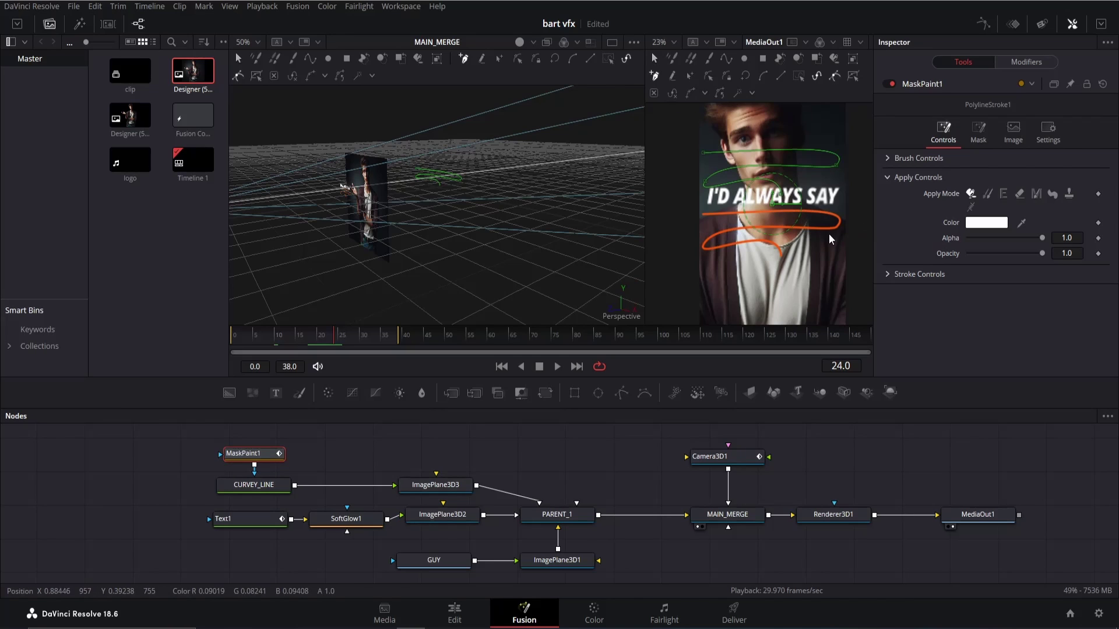
{"action": "scroll", "coordinate": [829, 234], "scroll_direction": "up", "scroll_amount": 2}
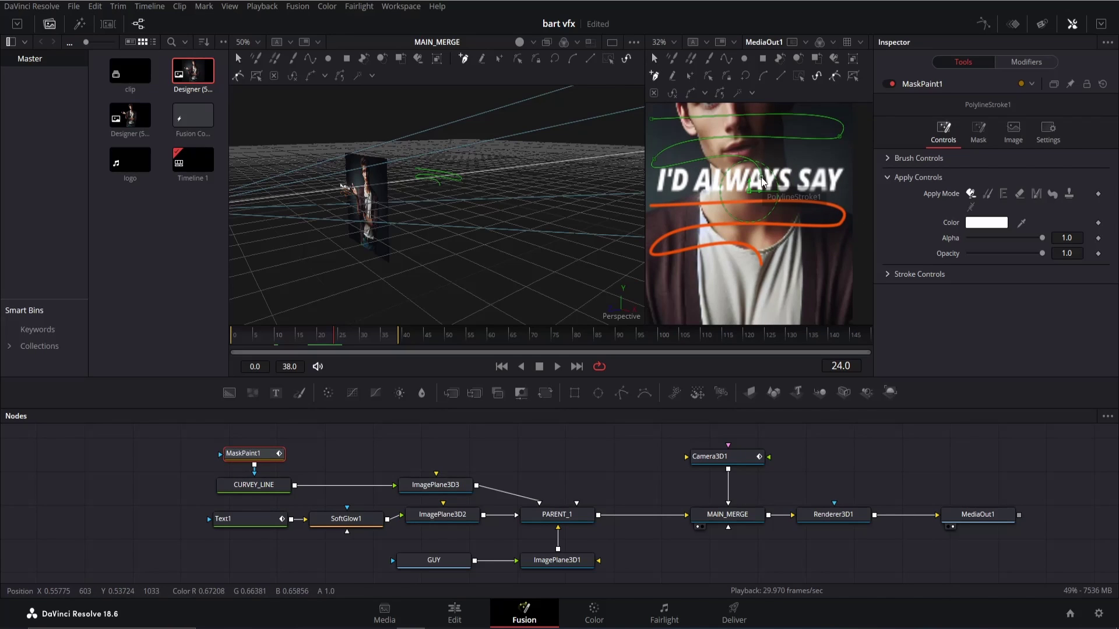
{"action": "scroll", "coordinate": [808, 269], "scroll_direction": "down", "scroll_amount": 2}
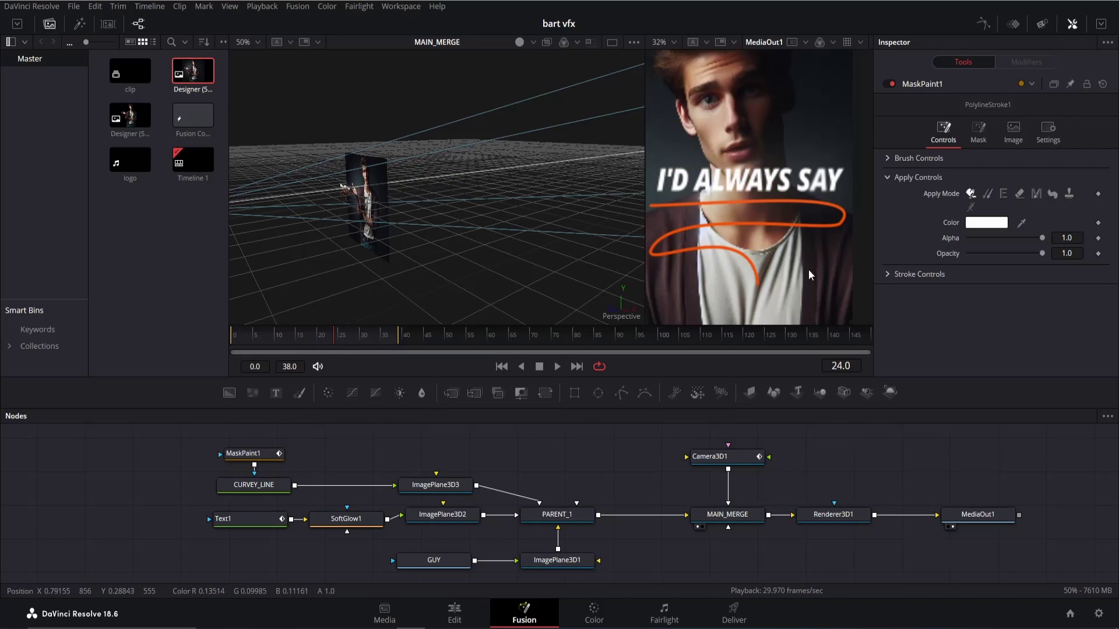
Step: Add a Soft Glow after CURVEY_LINE with gain 3.15 and glow size 26.8
{"action": "left_click", "coordinate": [272, 491]}
{"action": "key", "text": "shift+space"}
{"action": "type", "text": "soft"}
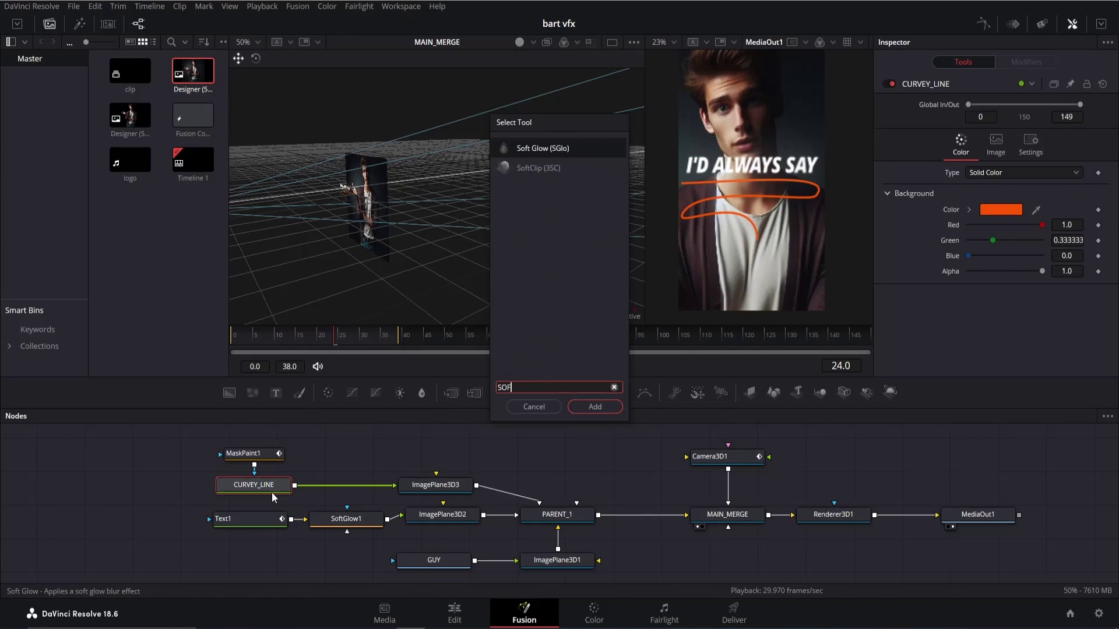
{"action": "key", "text": "Return"}
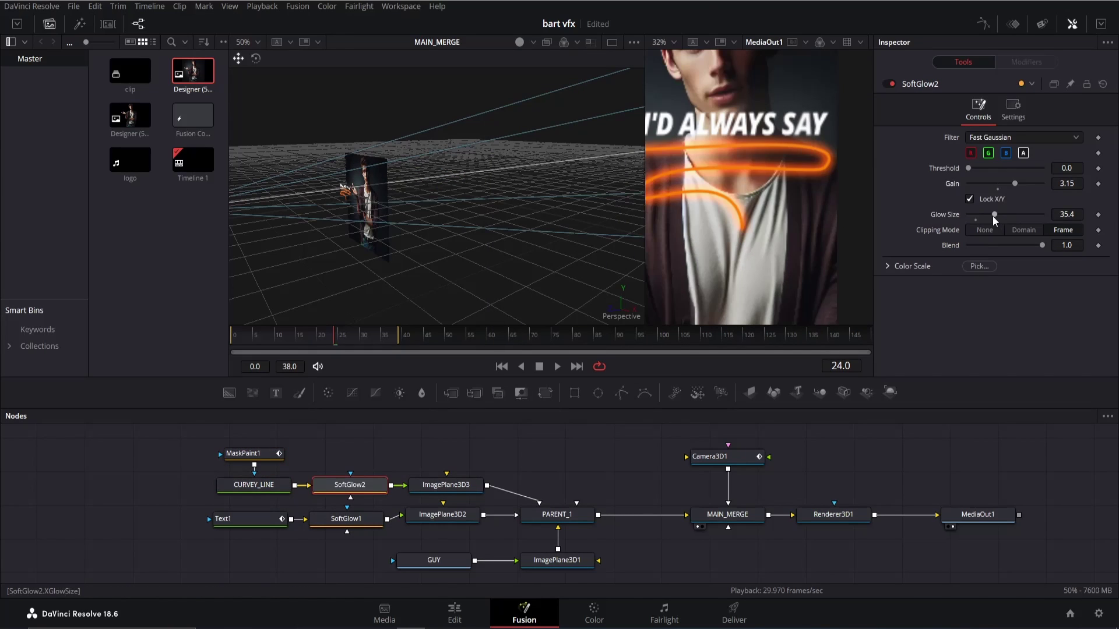
{"action": "mouse_move", "coordinate": [991, 215]}
{"action": "left_mouse_down"}
{"action": "mouse_move", "coordinate": [1001, 212]}
{"action": "mouse_move", "coordinate": [991, 210]}
{"action": "left_mouse_up"}
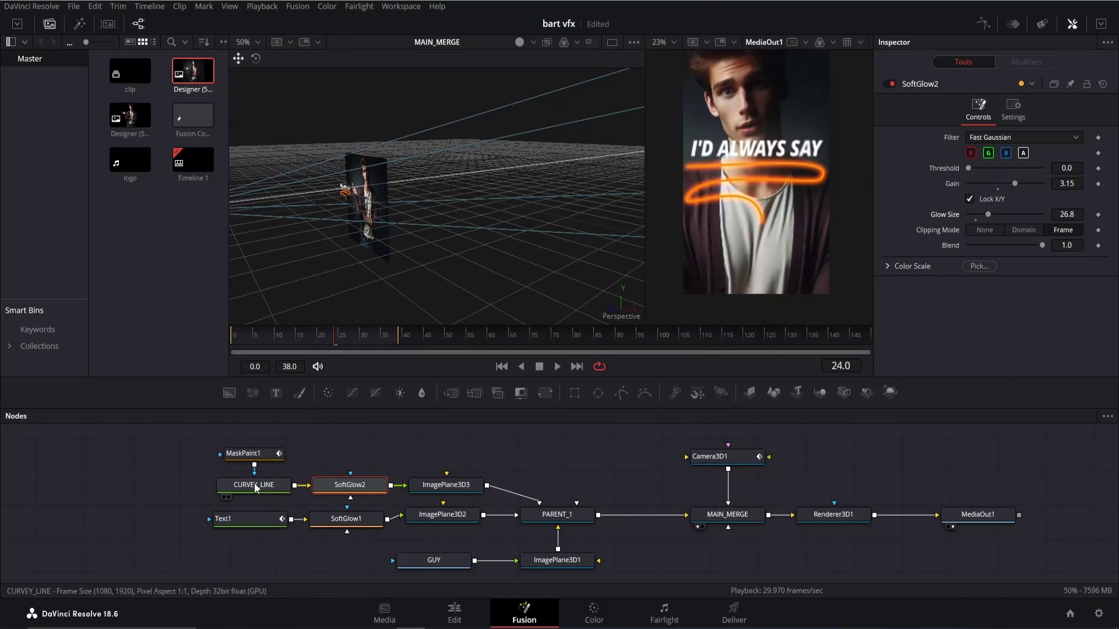
Step: Set the brush size of MaskPaint1's stroke to 0.0176
{"action": "left_click", "coordinate": [265, 454]}
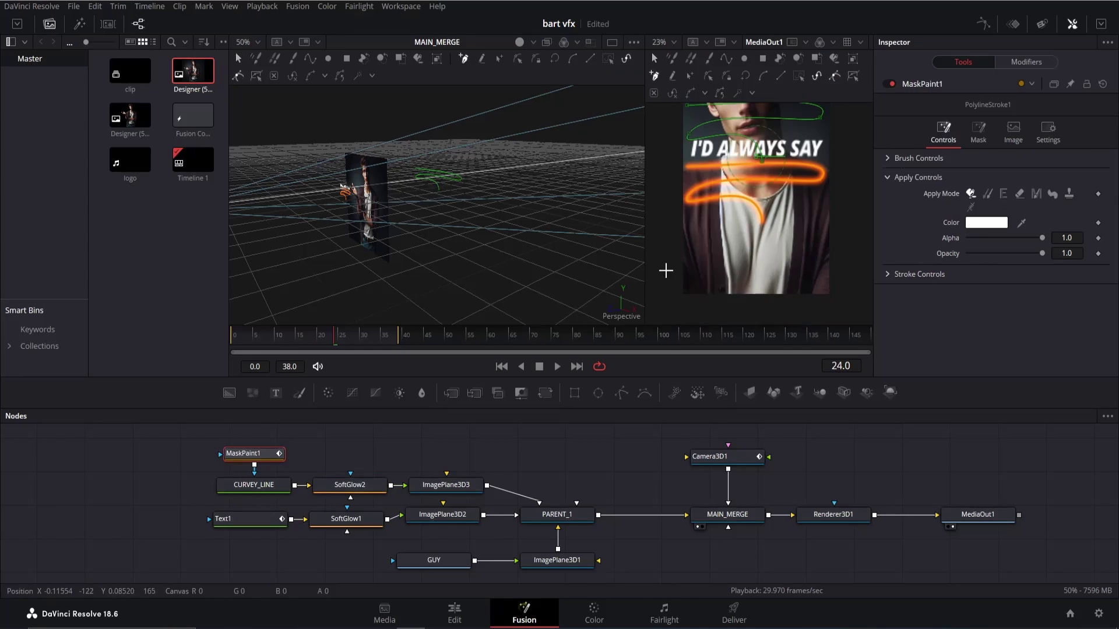
{"action": "left_click", "coordinate": [891, 157]}
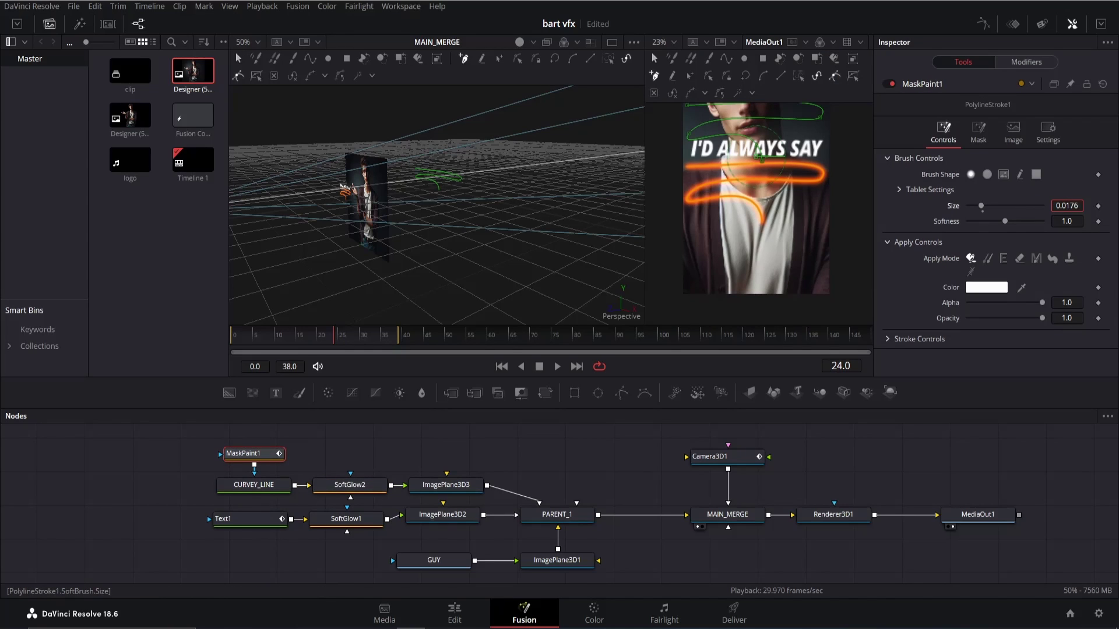
Step: Insert a Drop Shadow between Text1 and SoftGlow1 with drop distance 0.0063 and blur 0.213
{"action": "left_click_drag", "start_coordinate": [252, 517], "coordinate": [205, 517]}
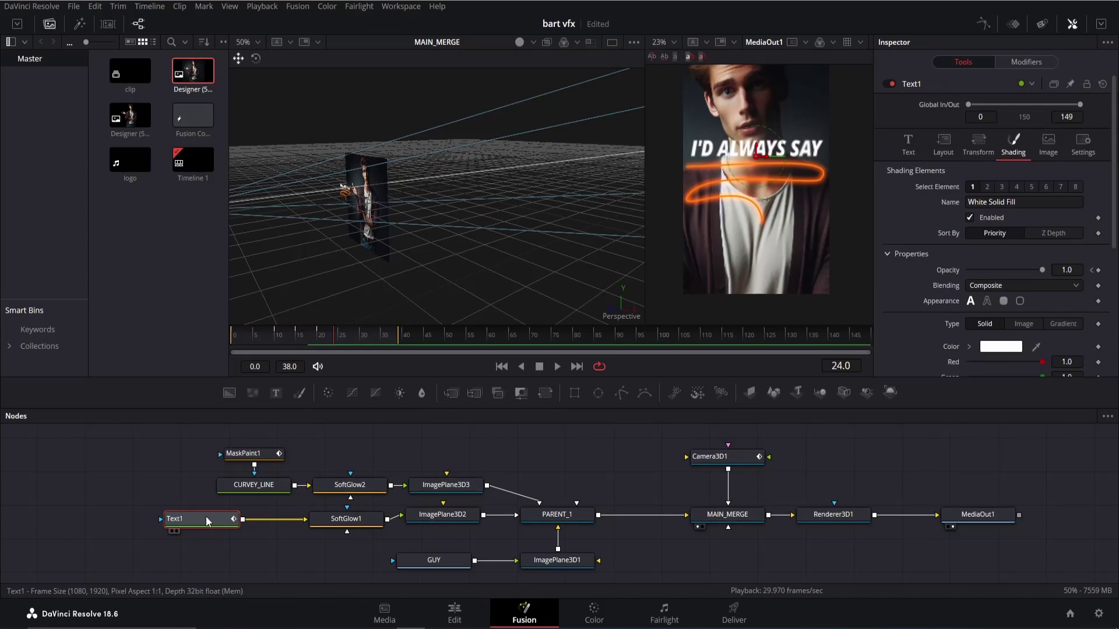
{"action": "key", "text": "shift+space"}
{"action": "type", "text": "drop"}
{"action": "left_click", "coordinate": [607, 410]}
{"action": "left_click_drag", "start_coordinate": [1005, 184], "coordinate": [972, 168]}
{"action": "left_click", "coordinate": [988, 181]}
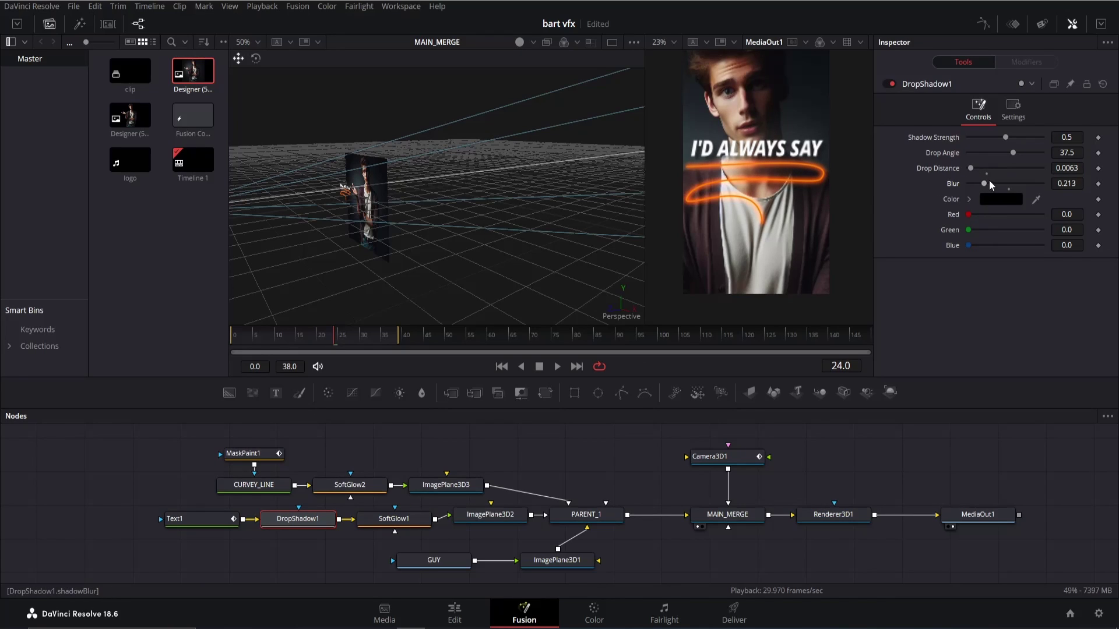
Step: Toggle DropShadow1 off and on to compare the text with and without the shadow
{"action": "left_click", "coordinate": [892, 84]}
{"action": "left_click", "coordinate": [891, 83]}
{"action": "left_click", "coordinate": [254, 485]}
{"action": "left_click", "coordinate": [225, 523]}
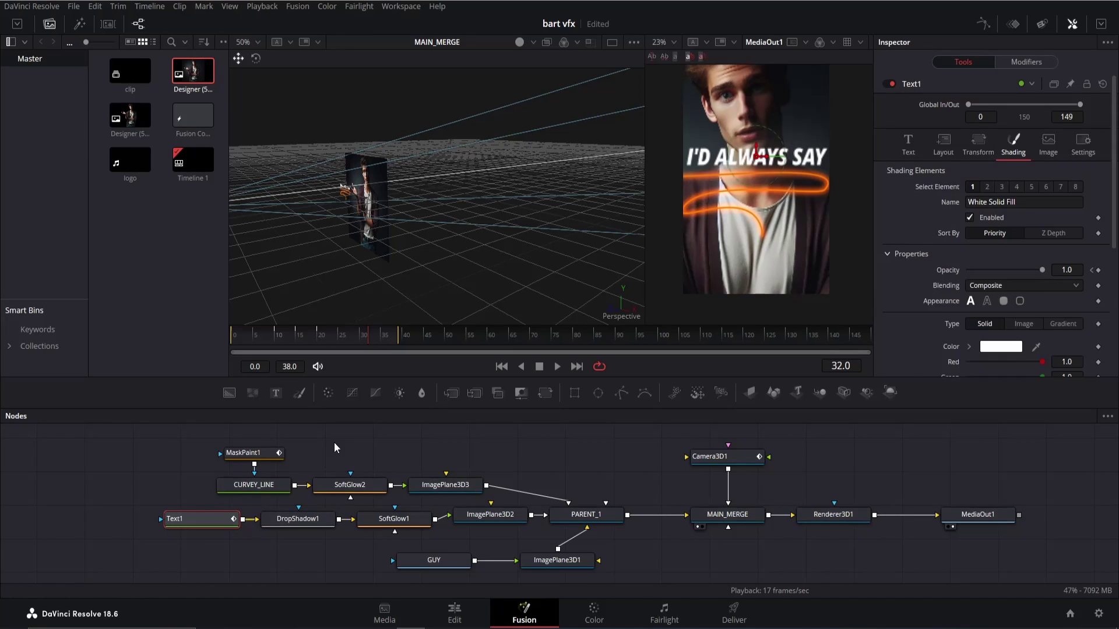
Step: Keyframe the Write On end of MaskPaint1's stroke at 0.0 on frame 10
{"action": "left_click", "coordinate": [269, 332]}
{"action": "left_click", "coordinate": [261, 457]}
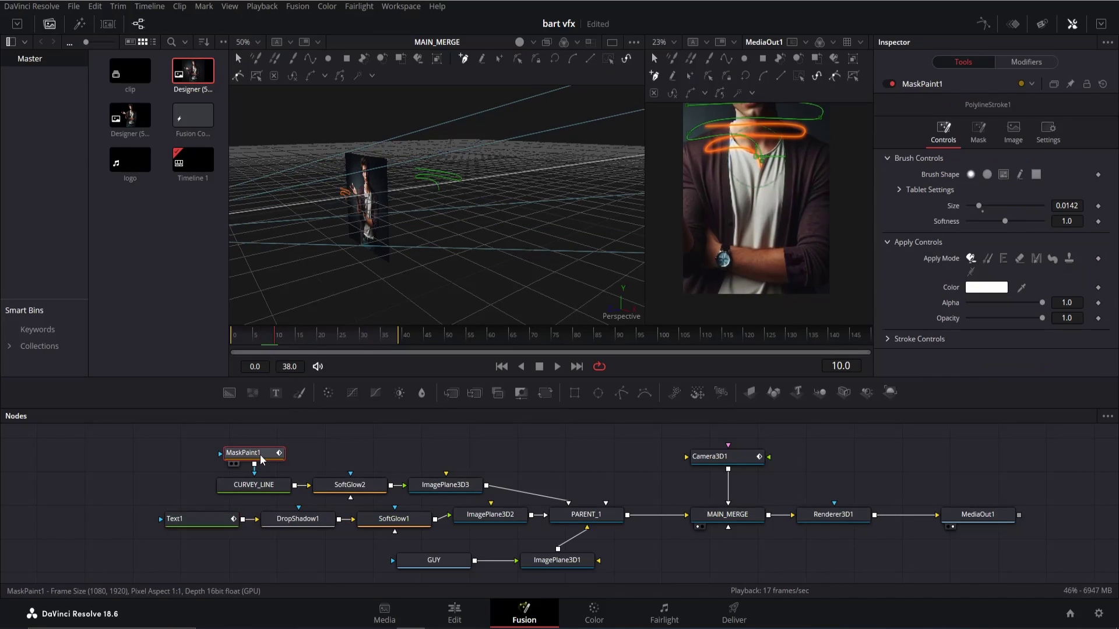
{"action": "left_click", "coordinate": [886, 338]}
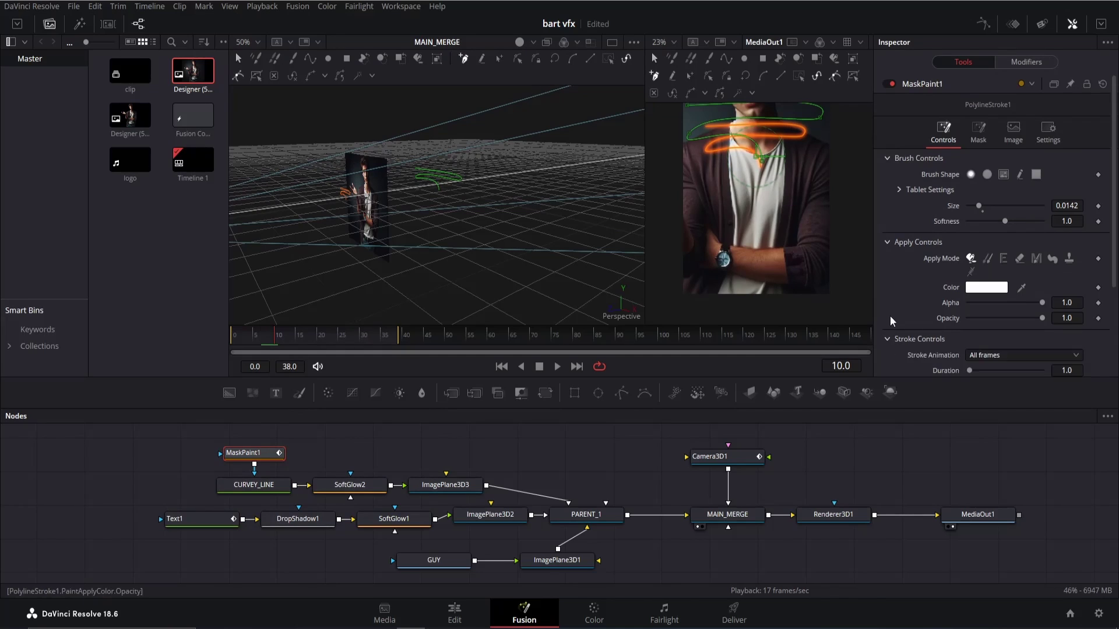
{"action": "scroll", "coordinate": [932, 286], "scroll_direction": "down", "scroll_amount": 3}
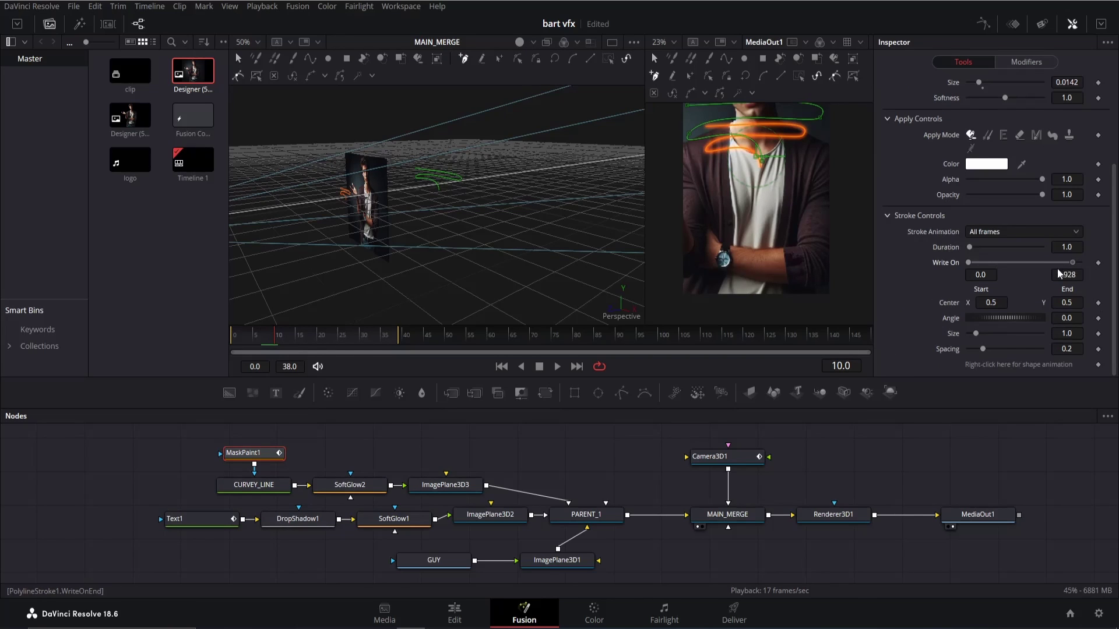
{"action": "left_click_drag", "start_coordinate": [1081, 263], "coordinate": [970, 265]}
{"action": "left_click", "coordinate": [1098, 262]}
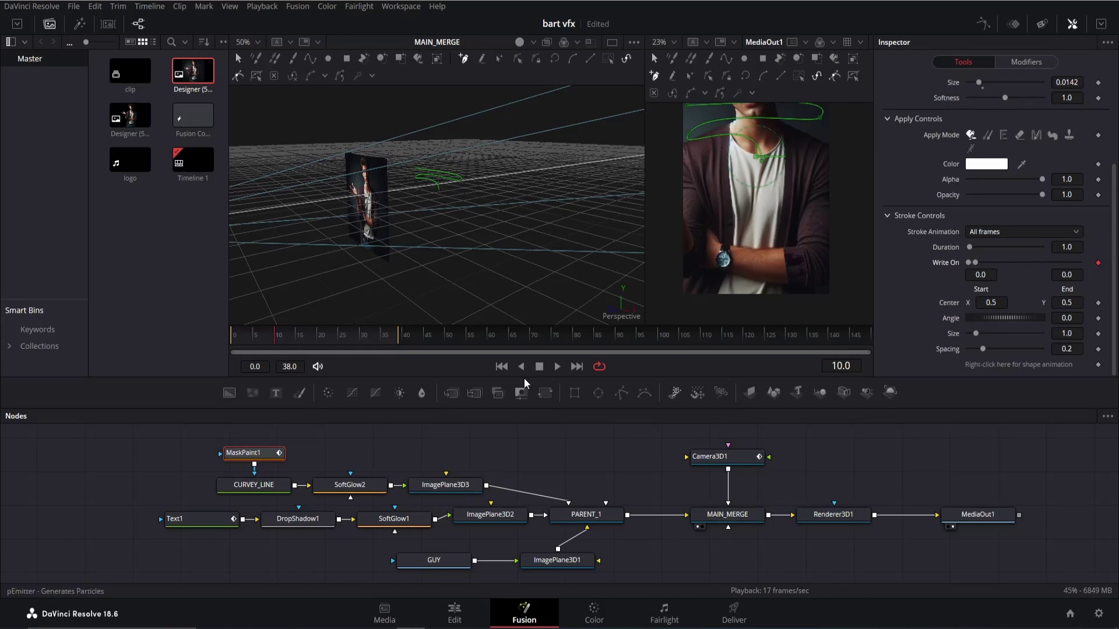
Step: Set the stroke's Write On end to 1.0 at frame 20 and play back the line animation
{"action": "left_click", "coordinate": [320, 338]}
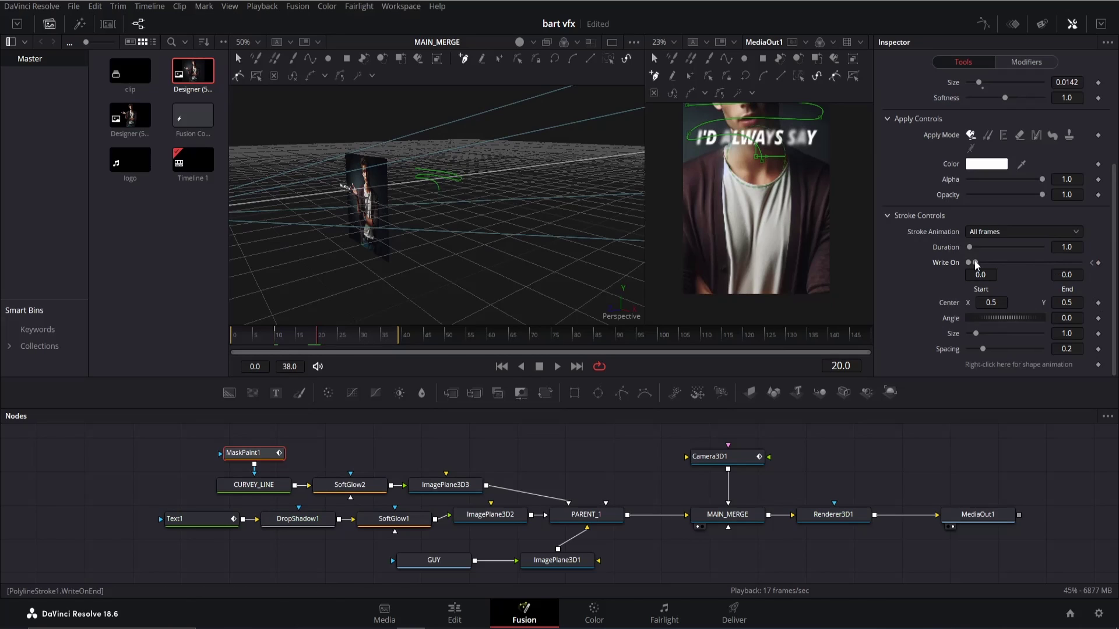
{"action": "left_click_drag", "start_coordinate": [974, 263], "coordinate": [1081, 263]}
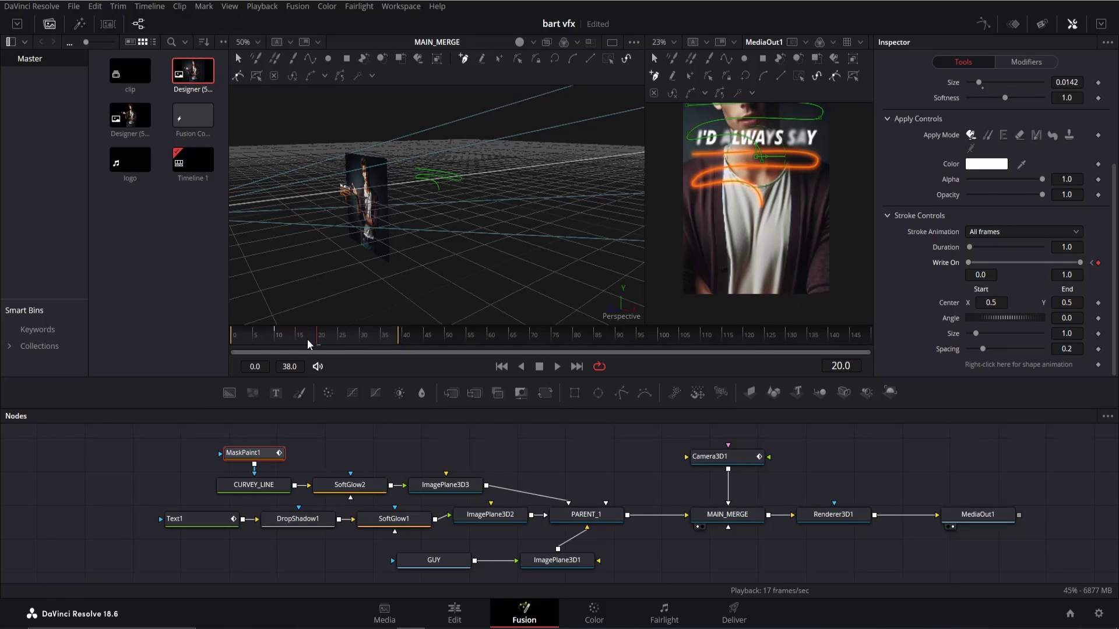
{"action": "key", "text": "space"}
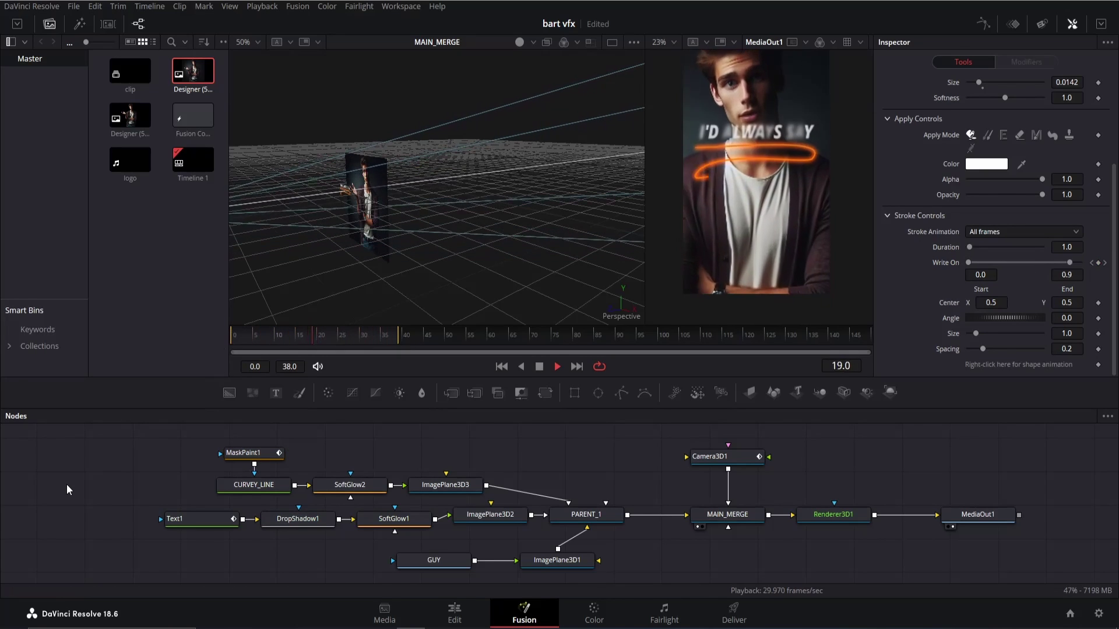
{"action": "key", "text": "space"}
Step: Move the curvy line's nodes clear of the text row and duplicate the Text1, DropShadow1 and SoftGlow1 chain above the original
{"action": "left_click_drag", "start_coordinate": [208, 429], "coordinate": [621, 467]}
{"action": "left_click_drag", "start_coordinate": [134, 484], "coordinate": [387, 526]}
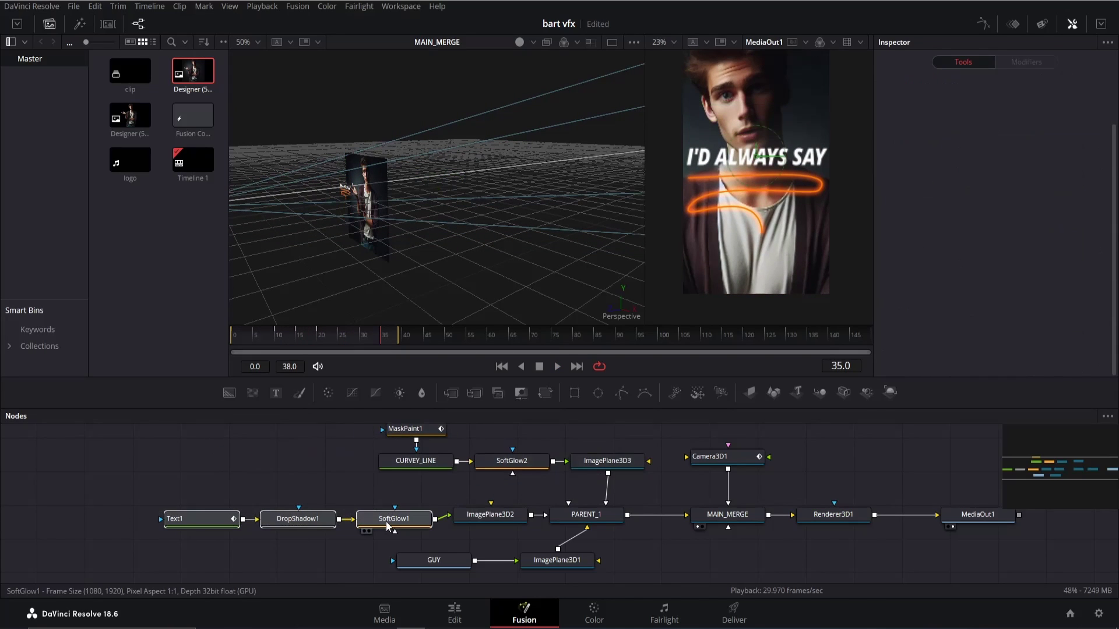
{"action": "key", "text": "ctrl+c"}
{"action": "key", "text": "ctrl+v"}
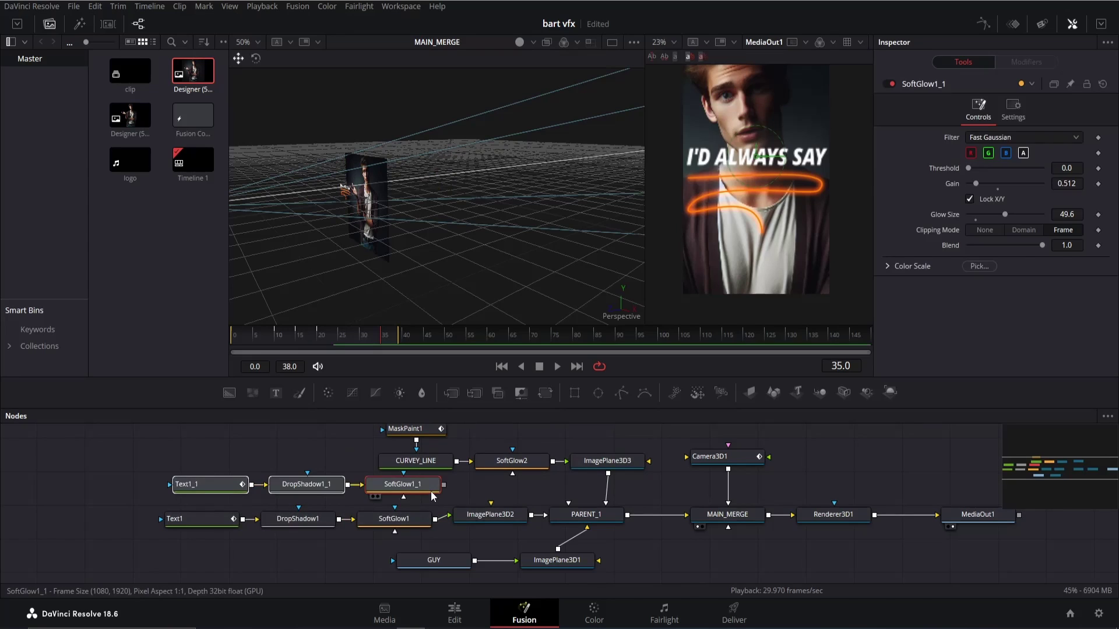
Step: Add an Image Plane 3D after the duplicated SoftGlow1_1 and connect it to PARENT_1
{"action": "left_click", "coordinate": [753, 391]}
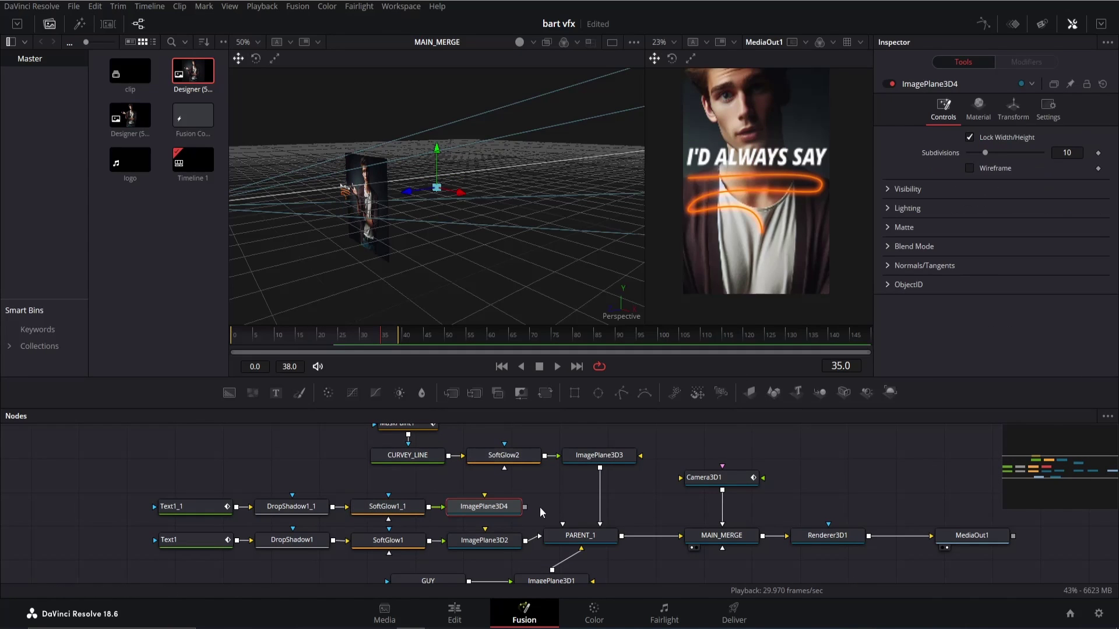
{"action": "left_click_drag", "start_coordinate": [527, 505], "coordinate": [561, 534]}
{"action": "left_click_drag", "start_coordinate": [213, 506], "coordinate": [207, 497]}
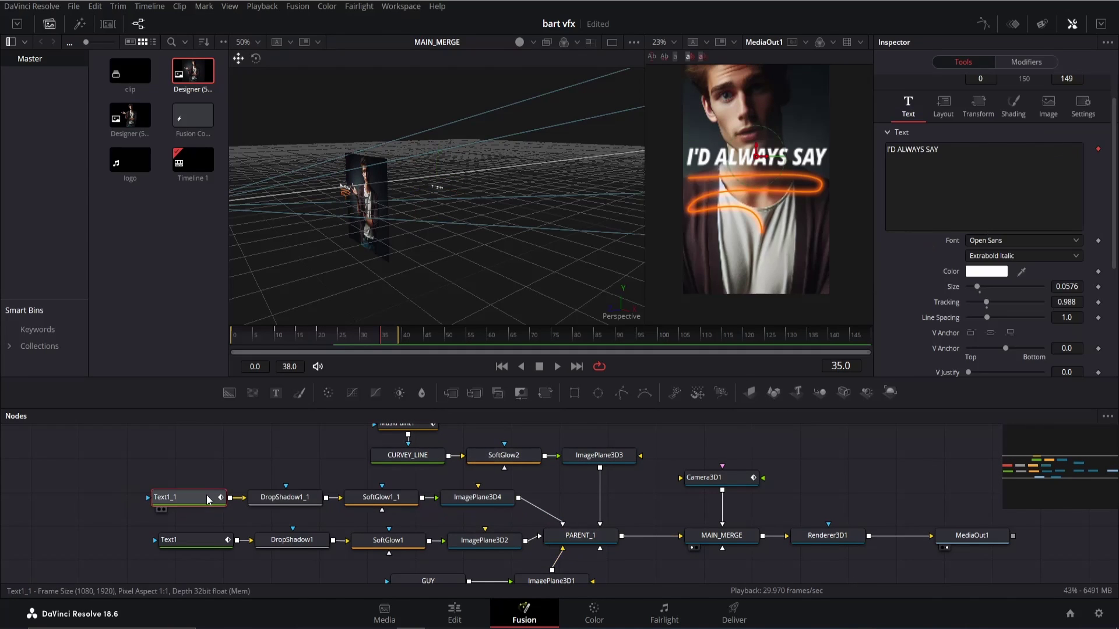
Step: Reset Text1_1 to its defaults and enter the text THAT
{"action": "left_click", "coordinate": [1103, 84]}
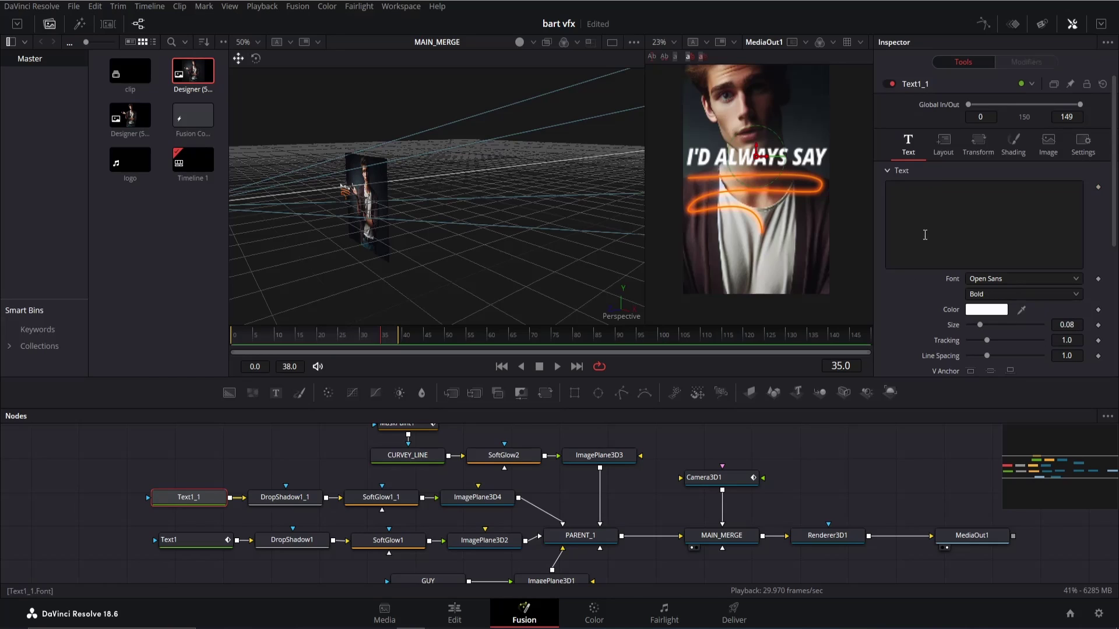
{"action": "left_click", "coordinate": [918, 193]}
{"action": "type", "text": "THAT"}
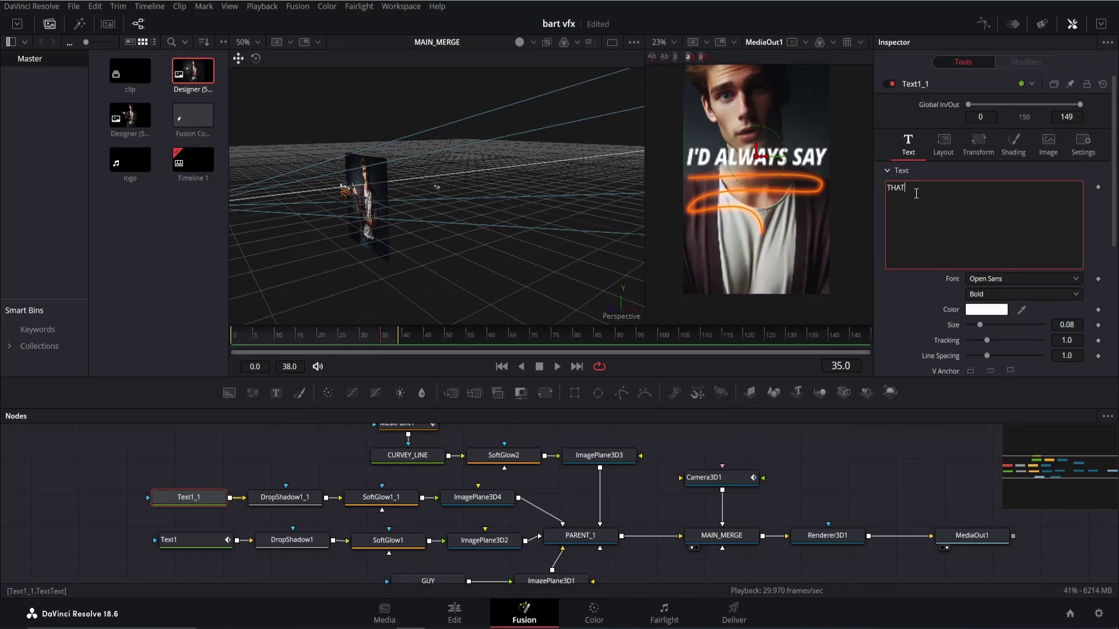
Step: Position ImagePlane3D4 so THAT sits below the curvy line, and set Text1_1's font style to Extrabold
{"action": "left_click", "coordinate": [478, 497]}
{"action": "left_click_drag", "start_coordinate": [402, 195], "coordinate": [340, 234]}
{"action": "left_click", "coordinate": [189, 497]}
{"action": "left_click", "coordinate": [999, 294]}
{"action": "left_click", "coordinate": [995, 363]}
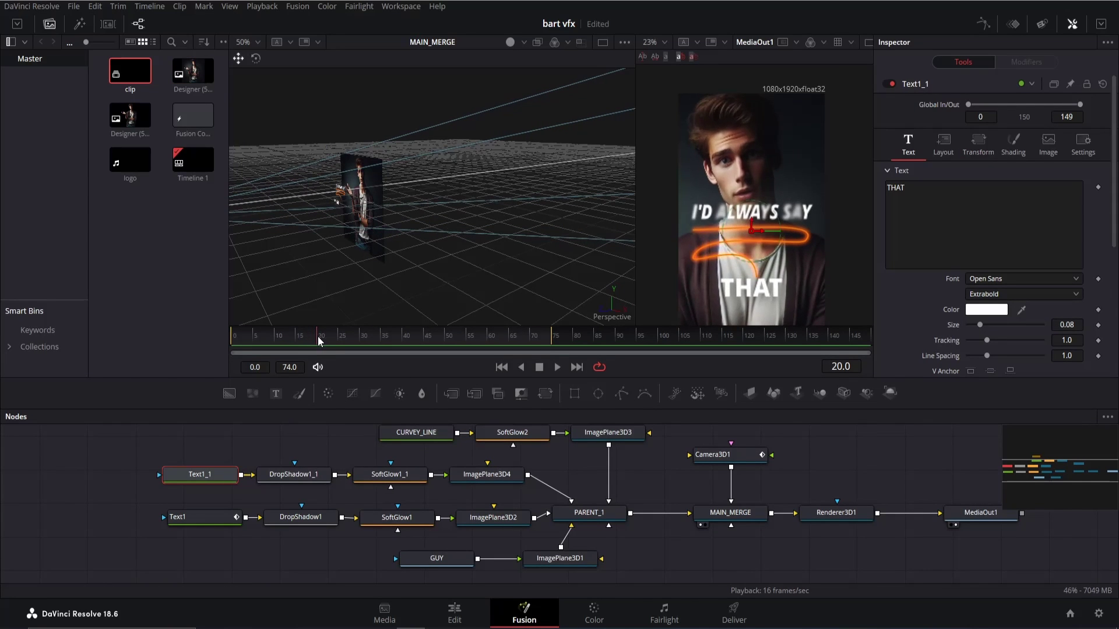
Step: Keyframe Text1_1's character shear Y at 1.0 on frame 20
{"action": "left_click", "coordinate": [967, 148]}
{"action": "scroll", "coordinate": [890, 352], "scroll_direction": "down", "scroll_amount": 2}
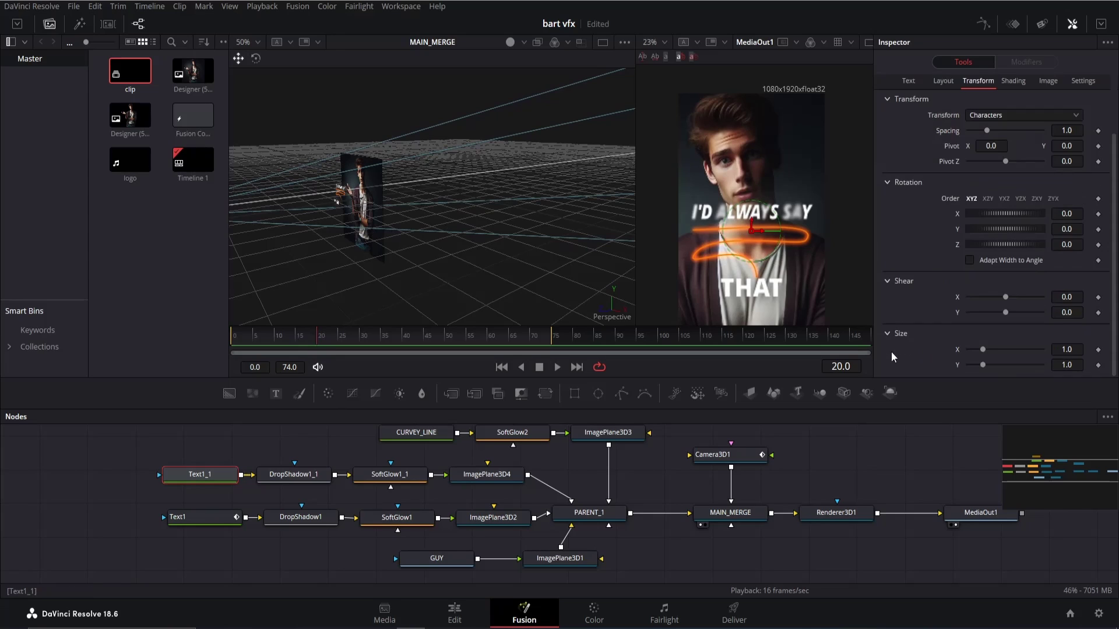
{"action": "left_click", "coordinate": [1098, 313]}
{"action": "left_click_drag", "start_coordinate": [1067, 312], "coordinate": [1107, 312]}
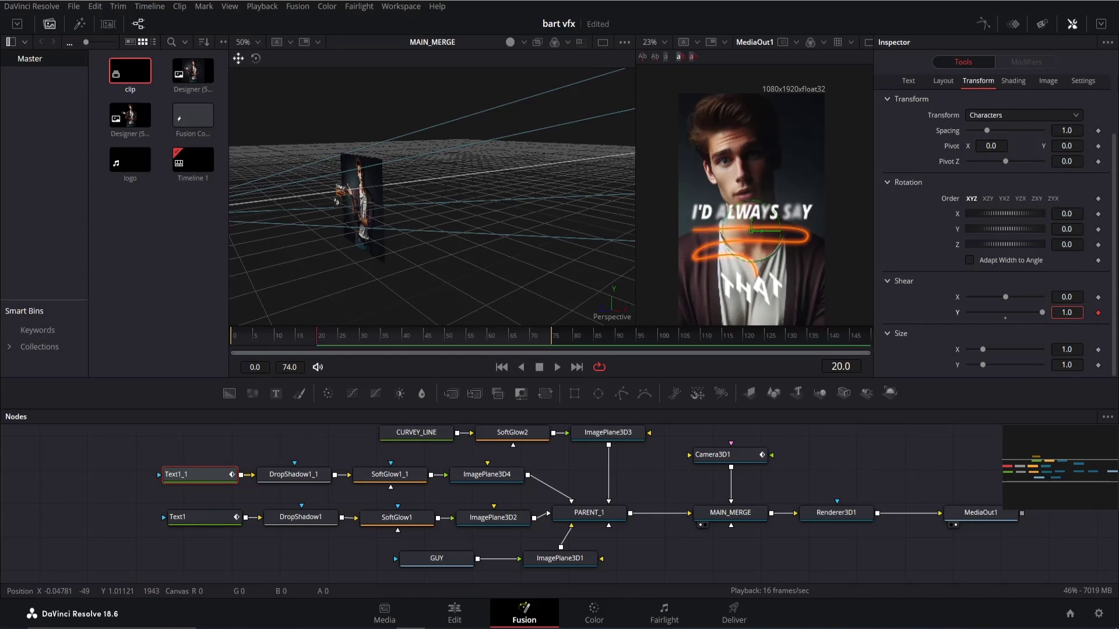
Step: Keyframe Text1_1's shading position offset Y at 0.019 on frame 20
{"action": "scroll", "coordinate": [1047, 175], "scroll_direction": "up", "scroll_amount": 2}
{"action": "left_click", "coordinate": [1014, 153]}
{"action": "scroll", "coordinate": [1020, 171], "scroll_direction": "down", "scroll_amount": 5}
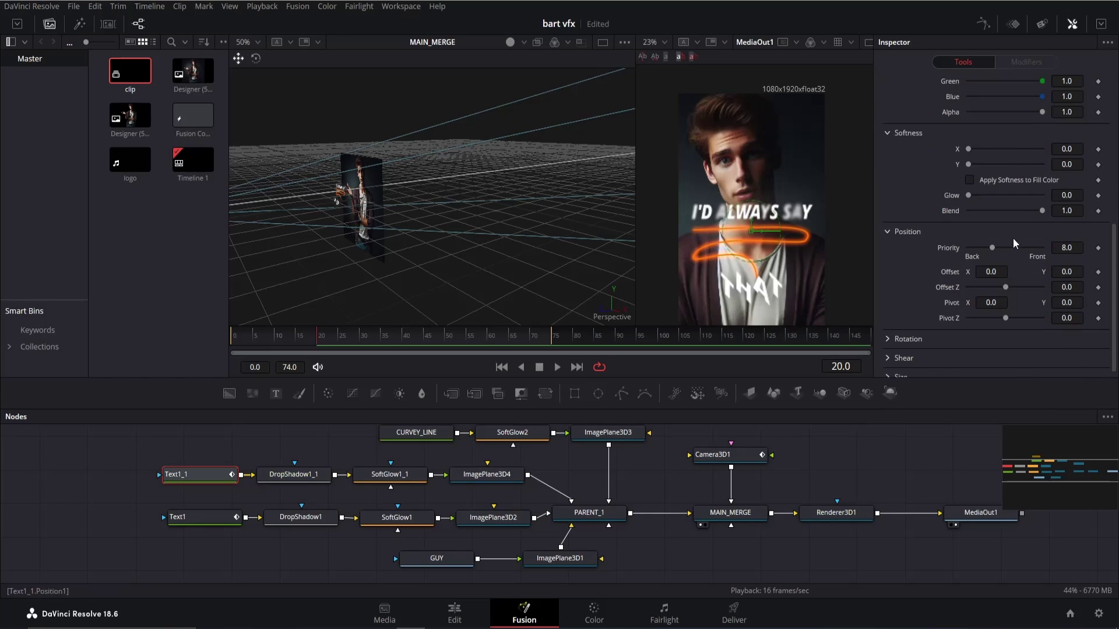
{"action": "left_click", "coordinate": [1098, 271]}
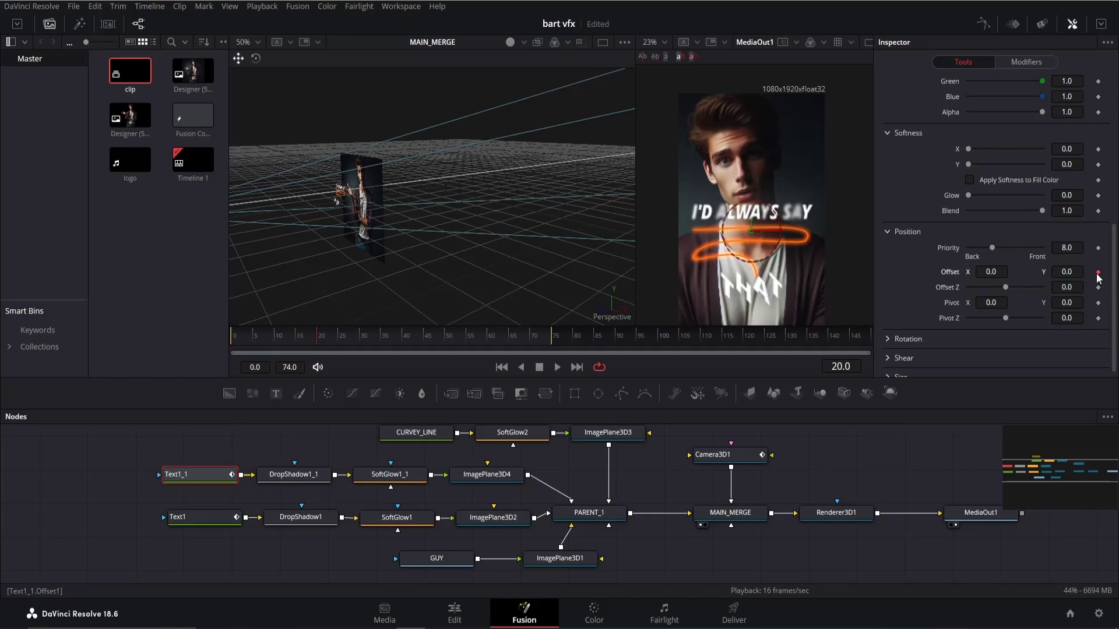
{"action": "mouse_move", "coordinate": [1066, 271]}
{"action": "left_mouse_down"}
{"action": "mouse_move", "coordinate": [1092, 272]}
{"action": "mouse_move", "coordinate": [1069, 271]}
{"action": "left_mouse_up"}
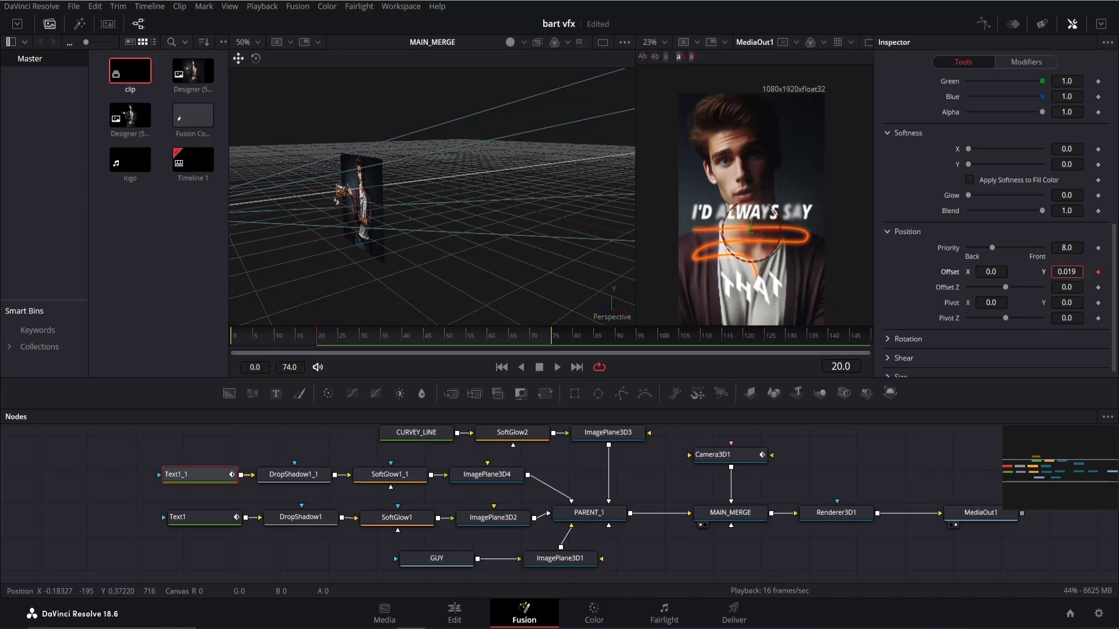
Step: Set Text1_1's shading position offset Y to 0.0 at frame 25
{"action": "left_click_drag", "start_coordinate": [345, 334], "coordinate": [339, 337]}
{"action": "left_click", "coordinate": [1080, 278]}
{"action": "key", "text": "Return"}
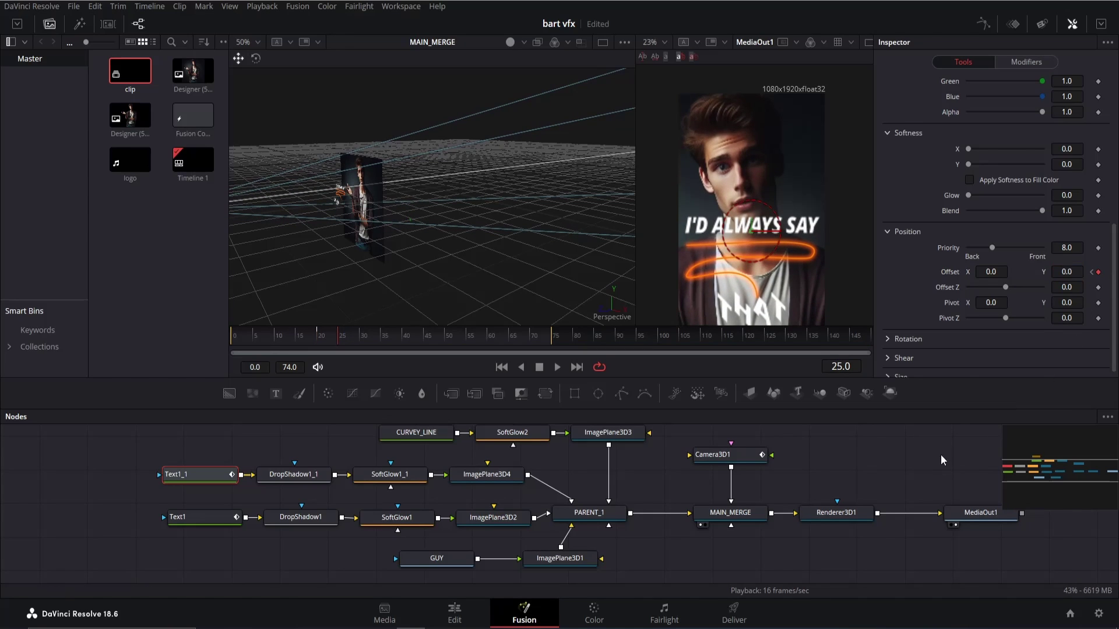
Step: Set Text1_1's character shear Y to 0 at frame 25
{"action": "scroll", "coordinate": [990, 116], "scroll_direction": "up", "scroll_amount": 5}
{"action": "left_click", "coordinate": [978, 80]}
{"action": "left_click", "coordinate": [1067, 313]}
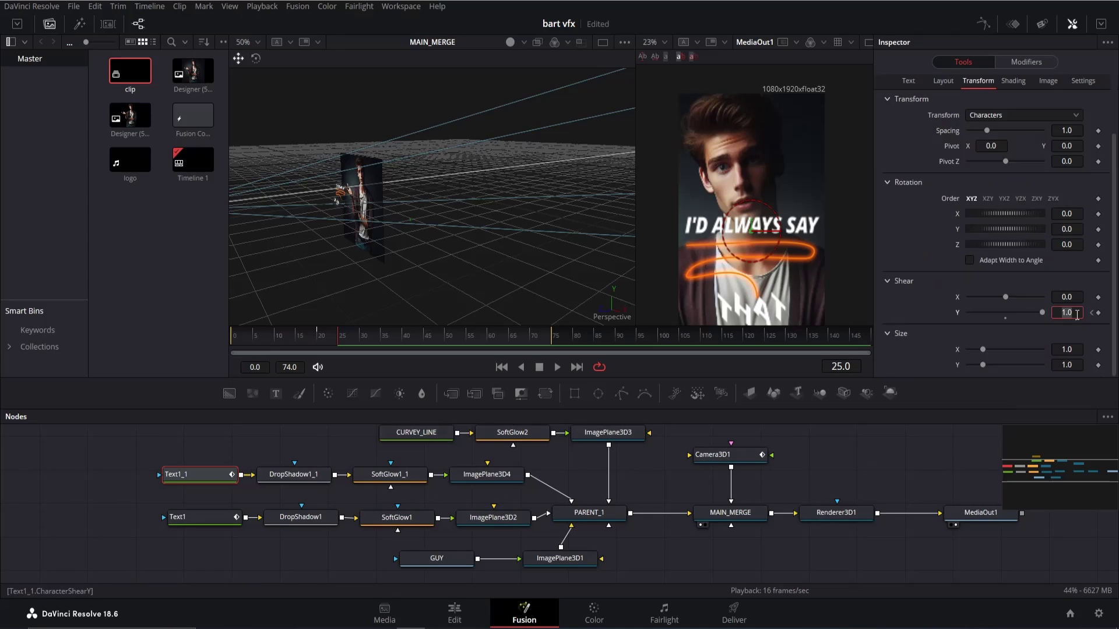
{"action": "type", "text": "0"}
{"action": "key", "text": "Return"}
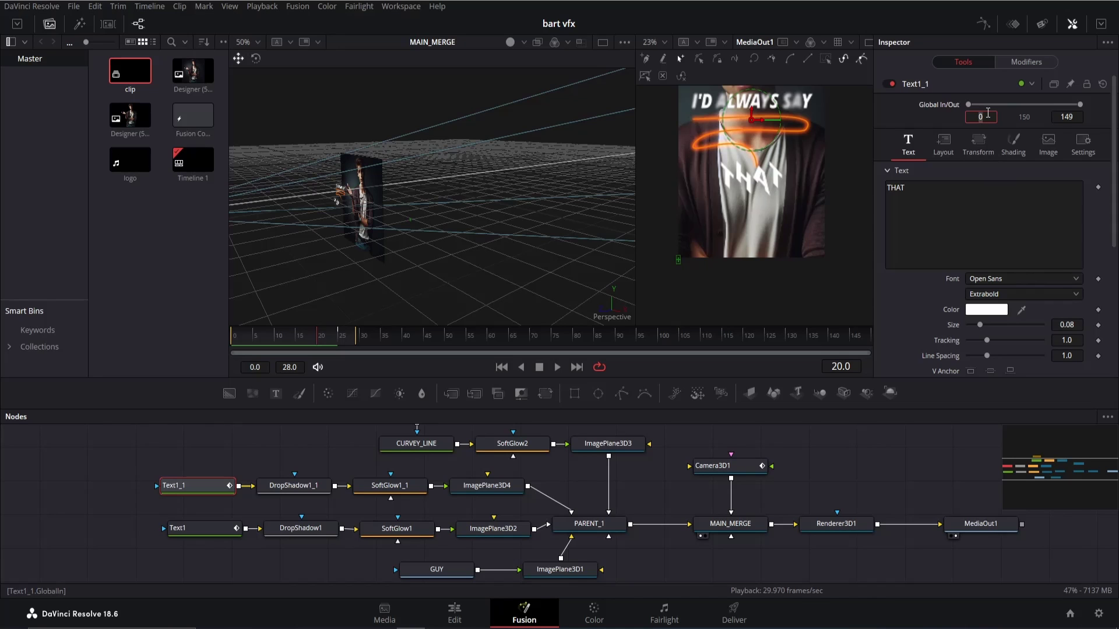
Step: Set Text1_1's Global In to frame 20 and play back the text animation
{"action": "type", "text": "20"}
{"action": "key", "text": "Return"}
{"action": "key", "text": "space"}
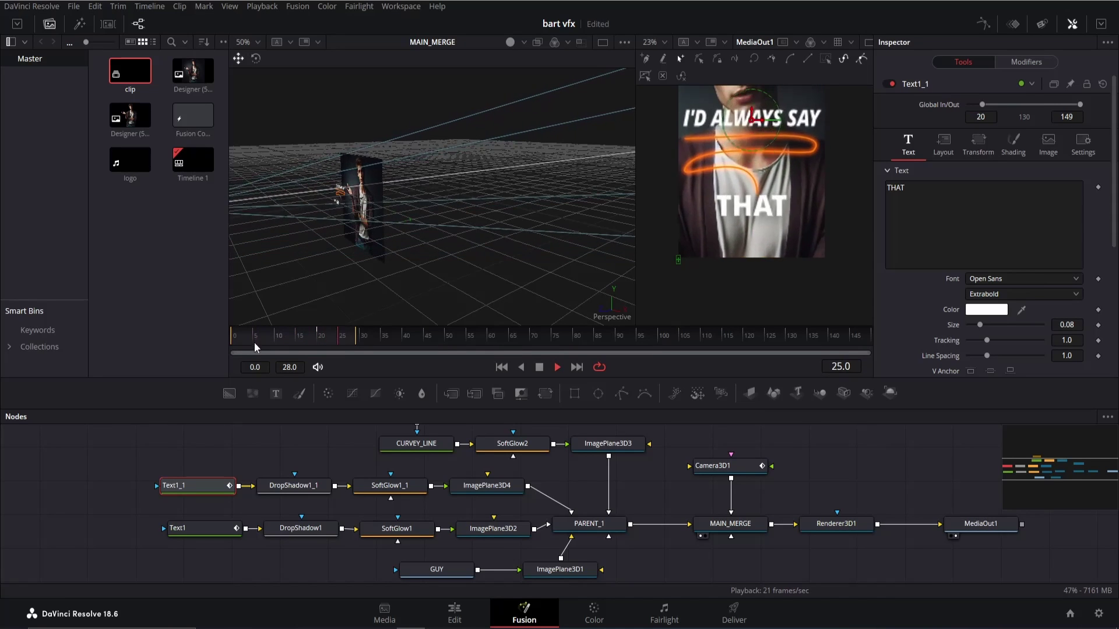
{"action": "left_click", "coordinate": [141, 445]}
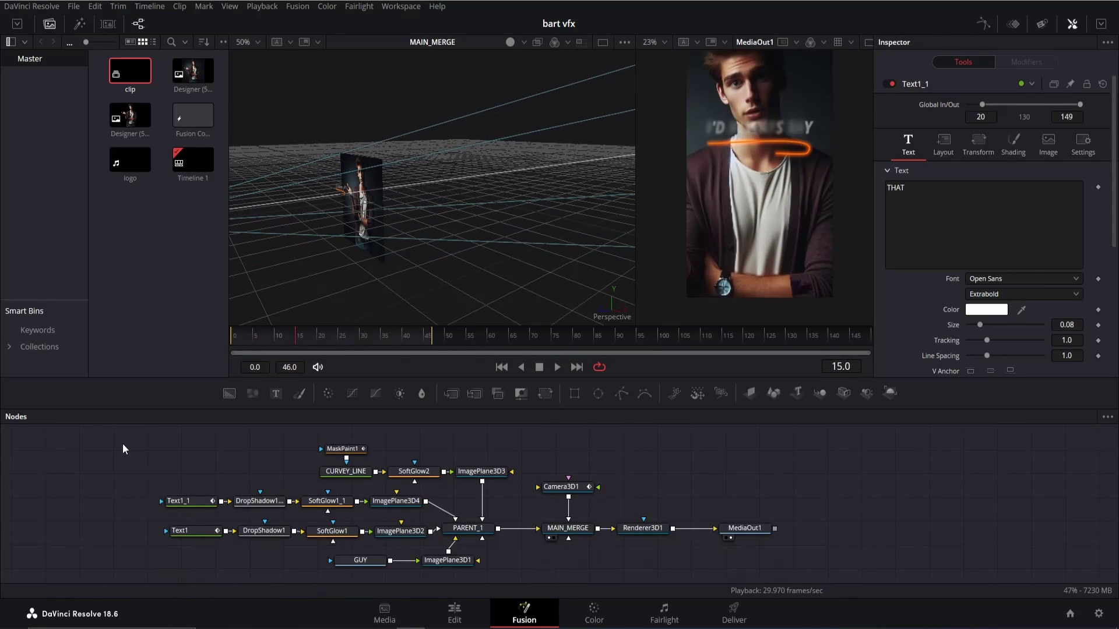
Step: Group all nodes feeding MAIN_MERGE, including PARENT_1, and place the group directly below MAIN_MERGE
{"action": "left_click_drag", "start_coordinate": [103, 432], "coordinate": [491, 583]}
{"action": "key", "text": "ctrl+g"}
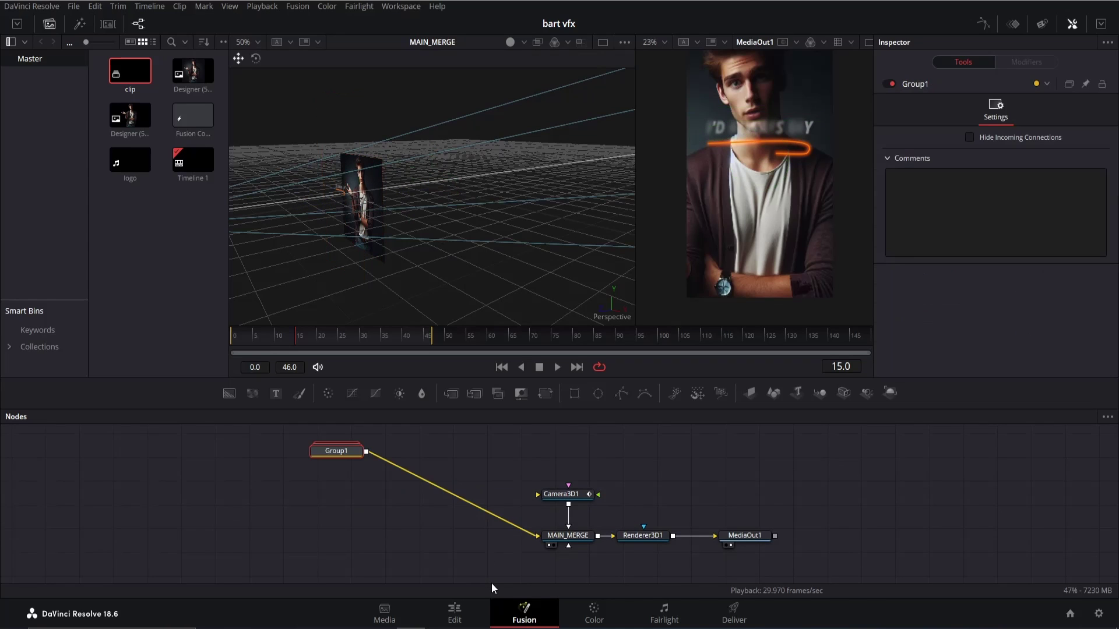
{"action": "left_click_drag", "start_coordinate": [358, 458], "coordinate": [588, 579]}
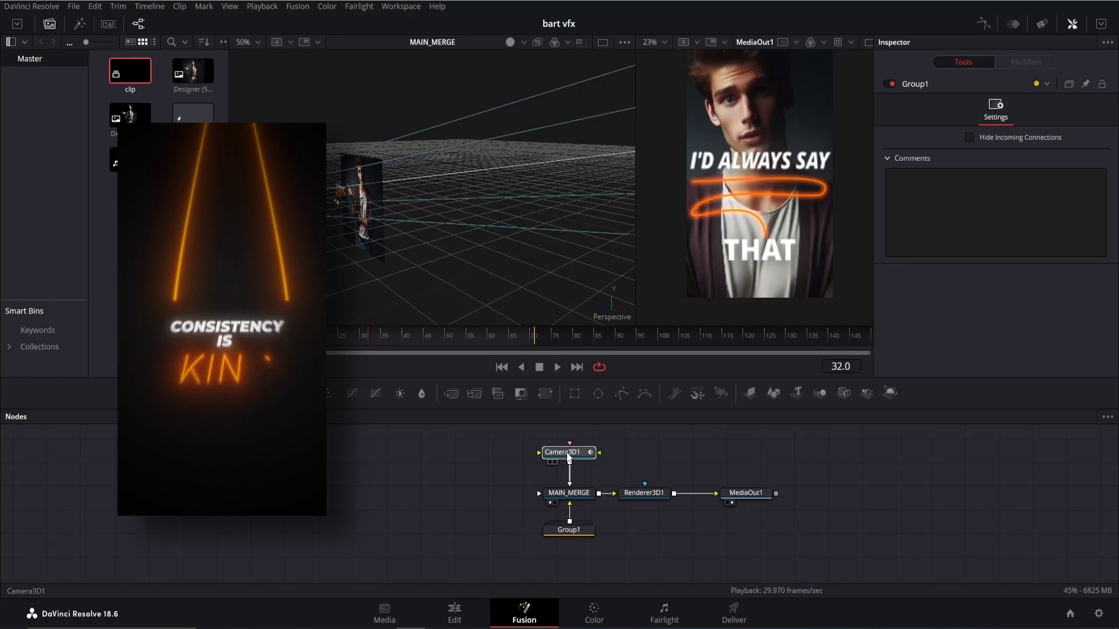
Step: Make room below Camera3D1 and insert a Transform 3D between it and MAIN_MERGE, with the playhead at frame 32
{"action": "left_click_drag", "start_coordinate": [568, 458], "coordinate": [568, 439]}
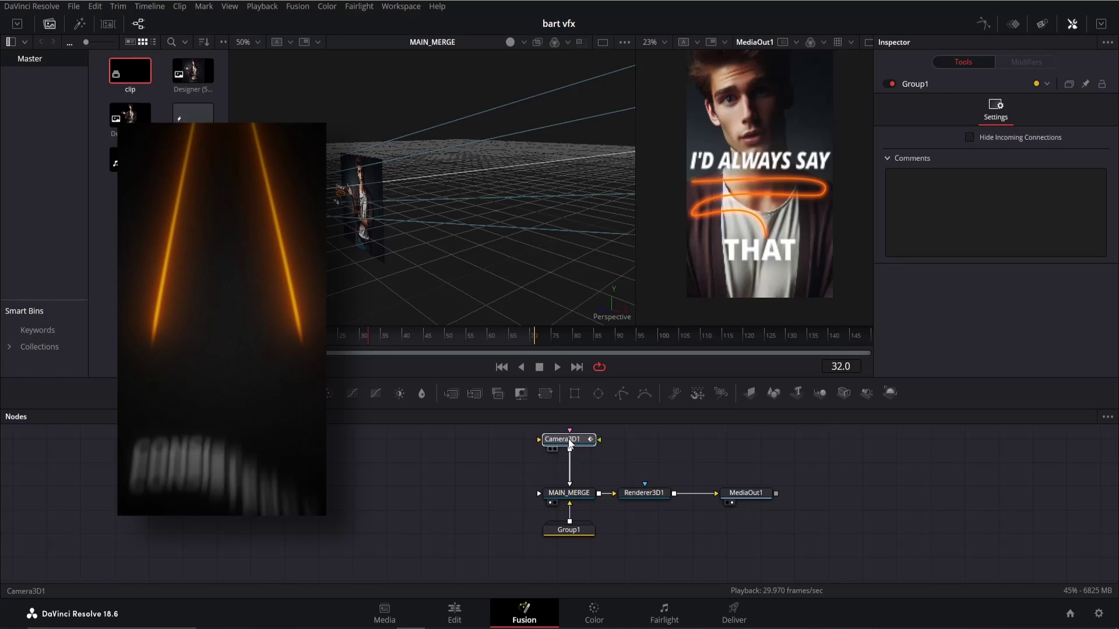
{"action": "left_click", "coordinate": [354, 338]}
{"action": "left_click_drag", "start_coordinate": [354, 338], "coordinate": [370, 340]}
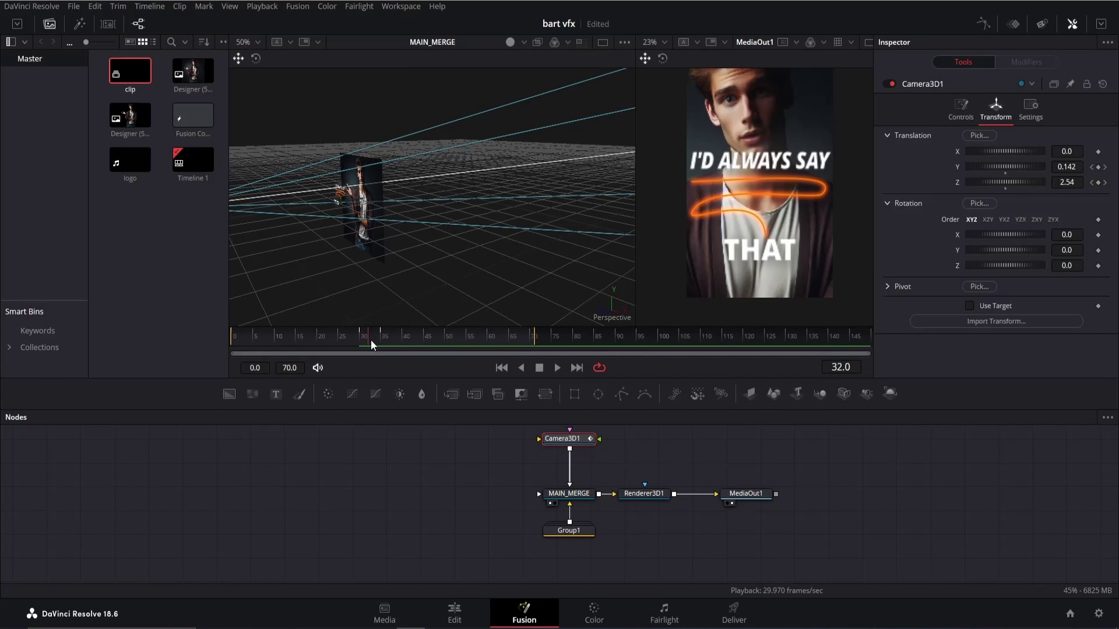
{"action": "key", "text": "shift+space"}
{"action": "type", "text": "3XF"}
{"action": "left_click", "coordinate": [594, 407]}
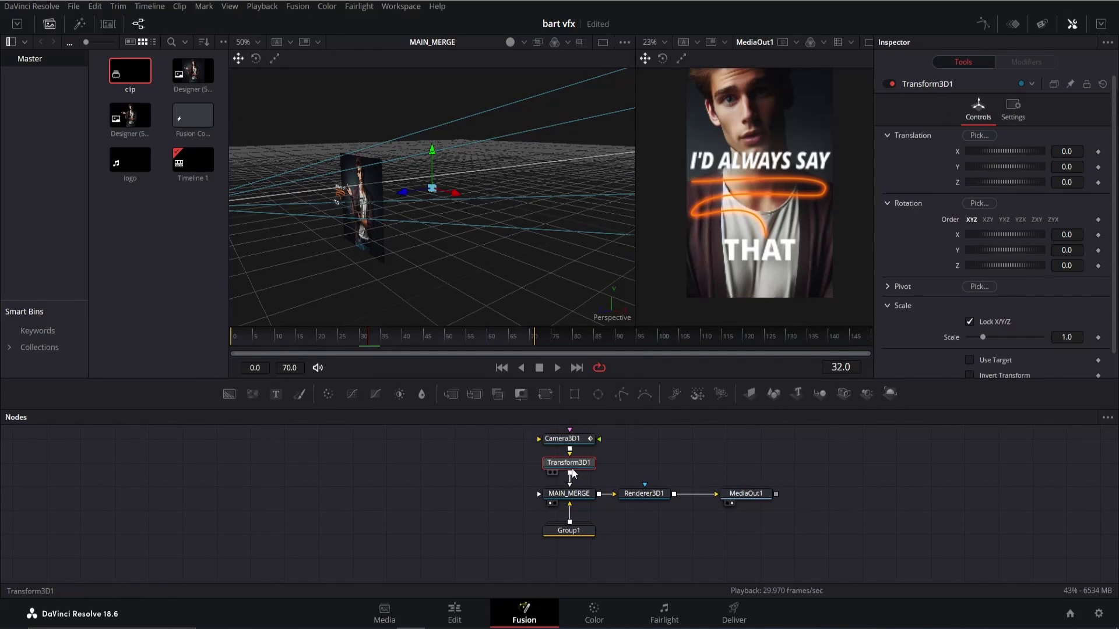
Step: Animate Transform3D1's translation from zero at frame 32 to Y -0.525 and Z 1.1 at frame 50, and play back the move
{"action": "left_click", "coordinate": [1098, 182]}
{"action": "left_click", "coordinate": [445, 338]}
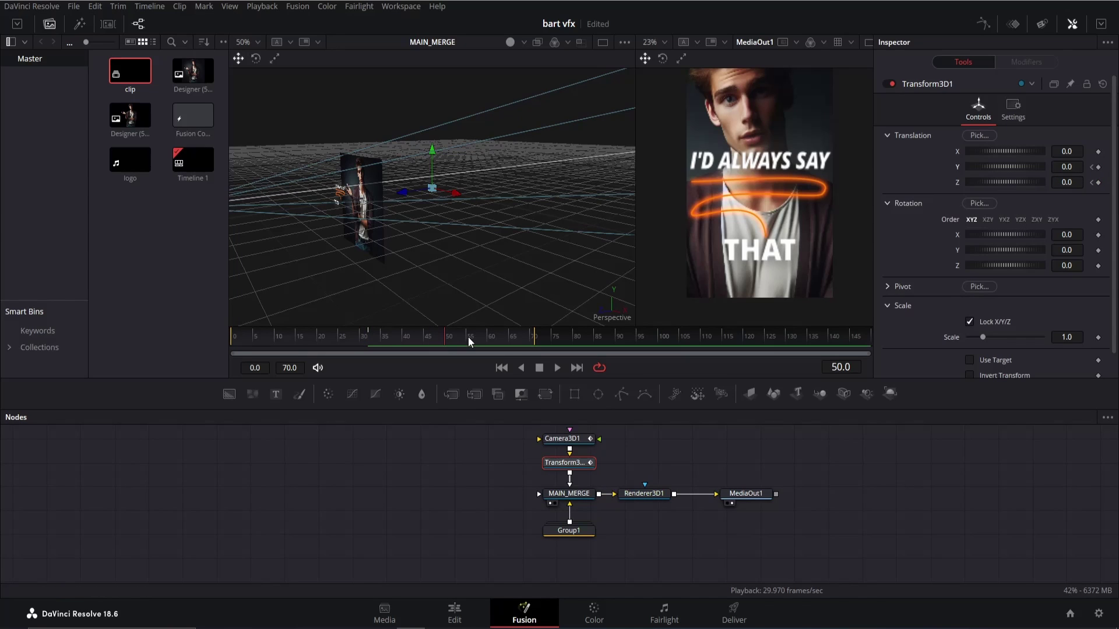
{"action": "left_click_drag", "start_coordinate": [1080, 166], "coordinate": [1021, 165]}
{"action": "mouse_move", "coordinate": [1067, 183]}
{"action": "left_mouse_down"}
{"action": "mouse_move", "coordinate": [1100, 182]}
{"action": "mouse_move", "coordinate": [1073, 168]}
{"action": "left_mouse_up"}
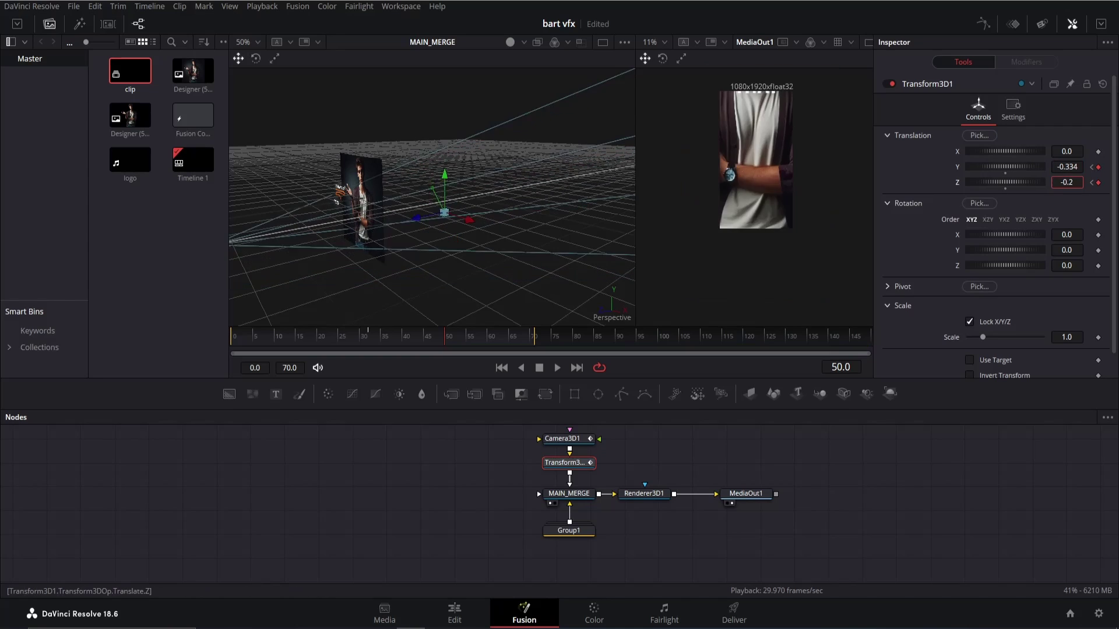
{"action": "key", "text": "space"}
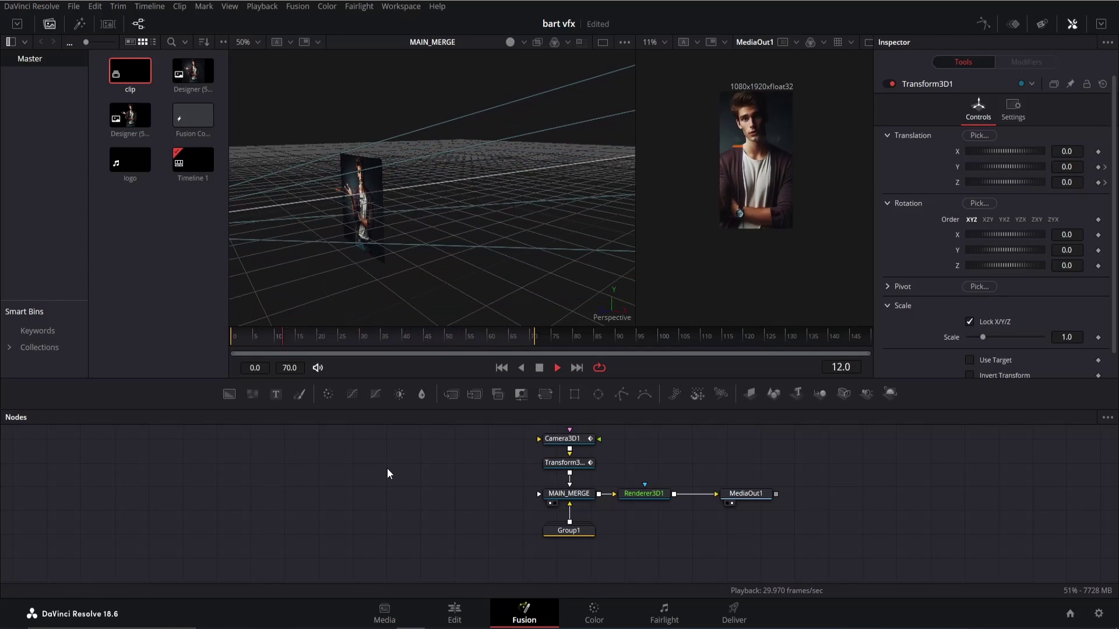
{"action": "key", "text": "space"}
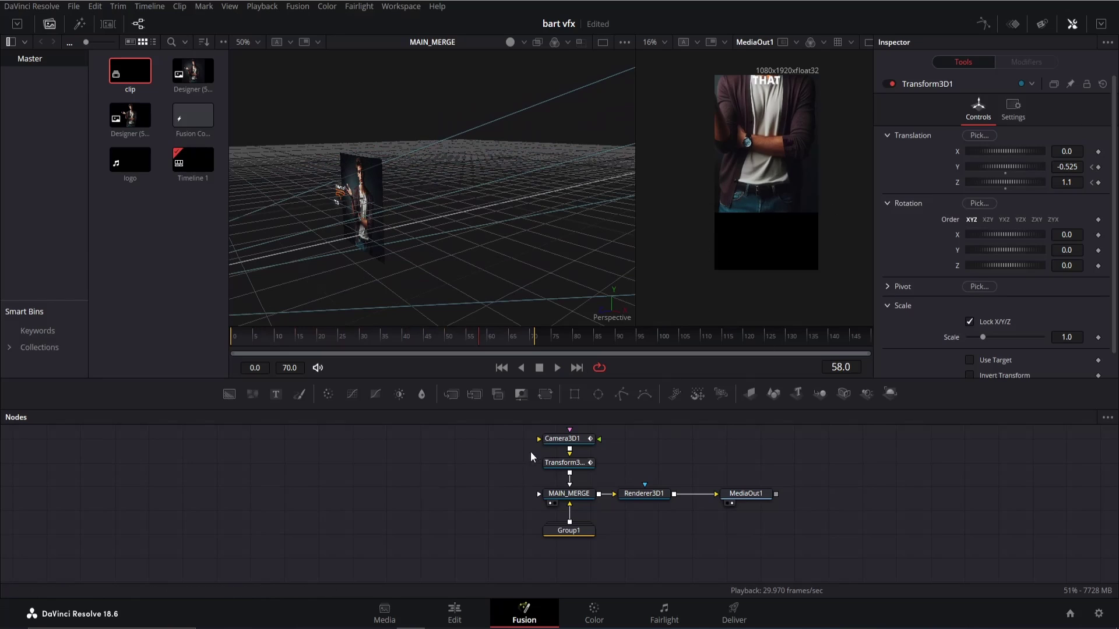
Step: Add a black Background node named MASK to the left of the existing nodes
{"action": "left_click_drag", "start_coordinate": [229, 395], "coordinate": [239, 490]}
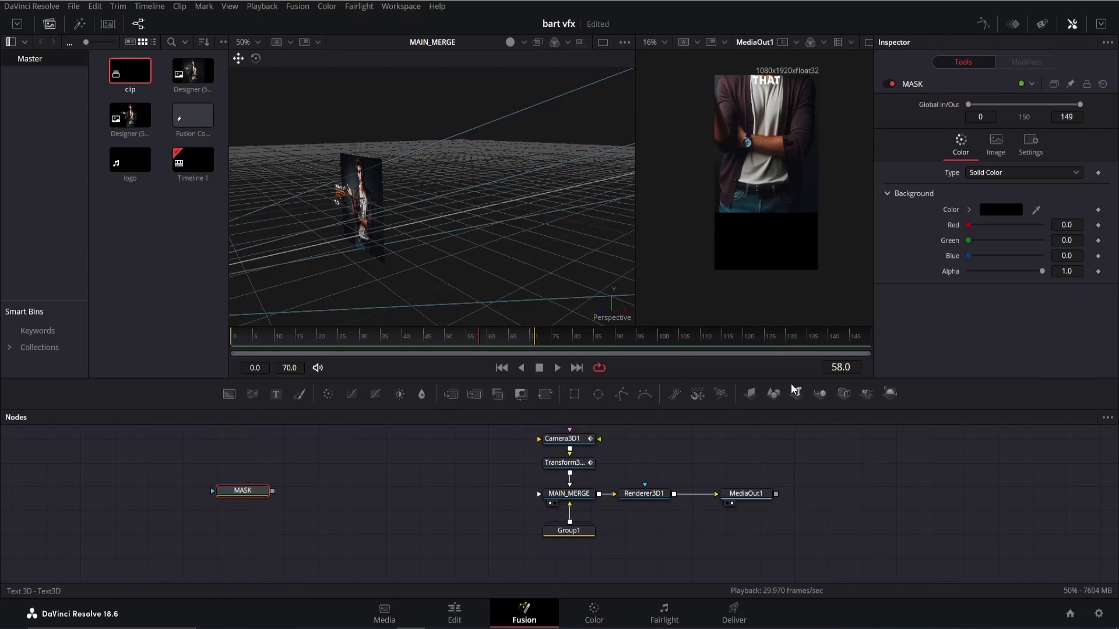
Step: Add an Image Plane 3D and a Merge 3D named PARENT_2 after MASK, and connect PARENT_2 to MAIN_MERGE
{"action": "left_click", "coordinate": [750, 394]}
{"action": "left_click", "coordinate": [773, 393]}
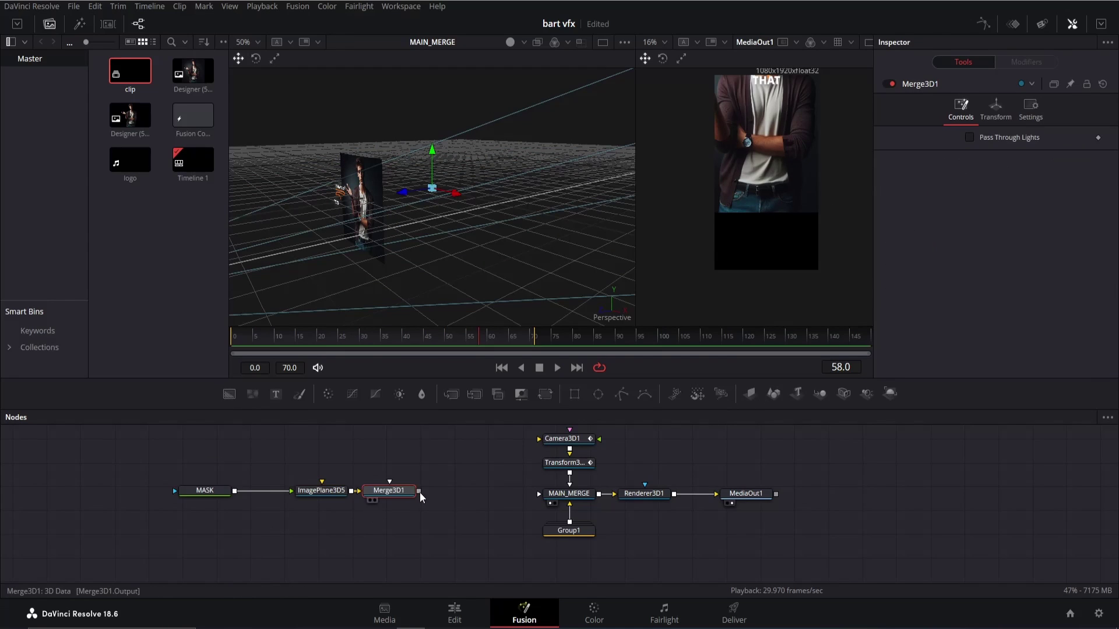
{"action": "key", "text": "F2"}
{"action": "type", "text": "PARENT_2"}
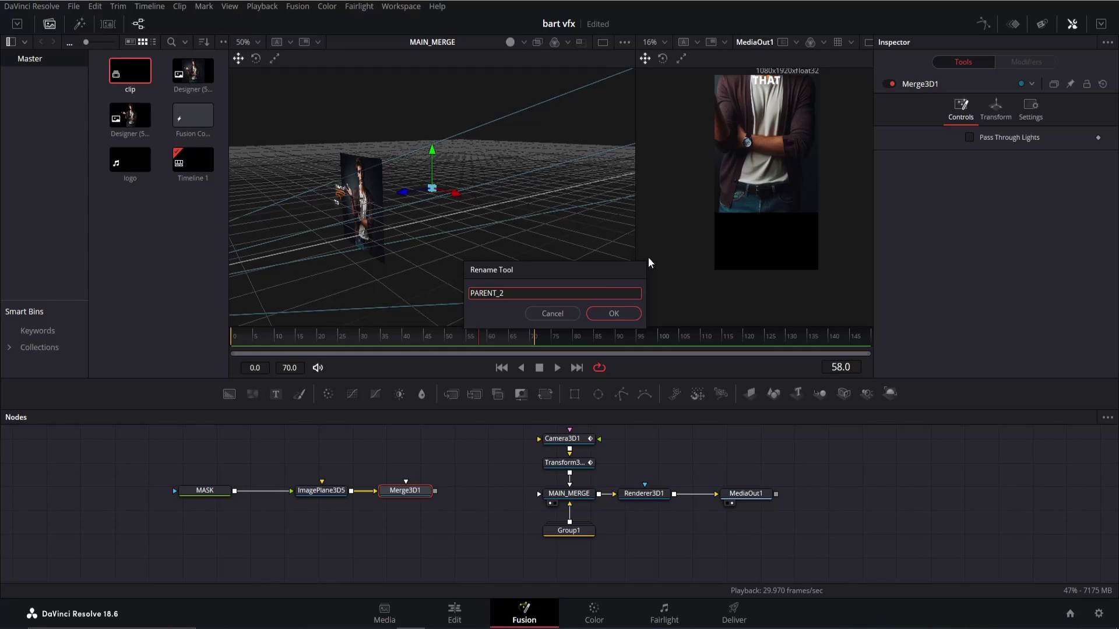
{"action": "left_click", "coordinate": [614, 313]}
{"action": "left_click_drag", "start_coordinate": [435, 491], "coordinate": [539, 494]}
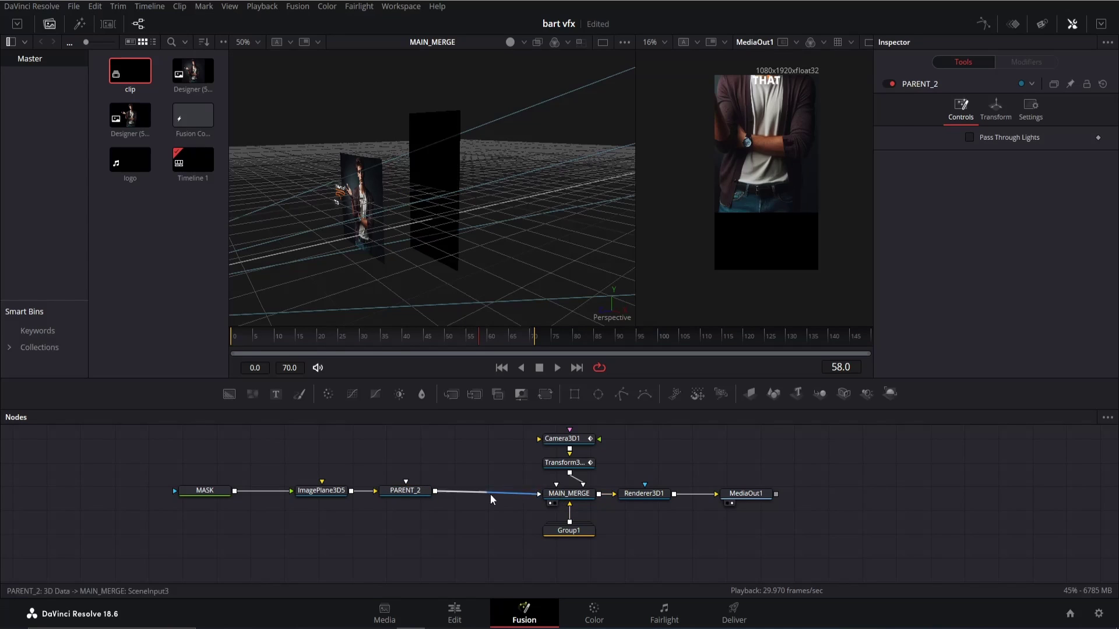
Step: Move PARENT_2 in 3D space so the black plane sits against the man's photo, and go to frame 52
{"action": "left_click", "coordinate": [394, 492]}
{"action": "left_click_drag", "start_coordinate": [407, 191], "coordinate": [362, 212]}
{"action": "left_click_drag", "start_coordinate": [396, 336], "coordinate": [453, 336]}
Step: Mask MASK with a rectangle about 2.03 wide, centred at about Y -0.016, with a softened edge, to fade the photo's lower end into black
{"action": "left_click", "coordinate": [205, 491]}
{"action": "left_click", "coordinate": [574, 394]}
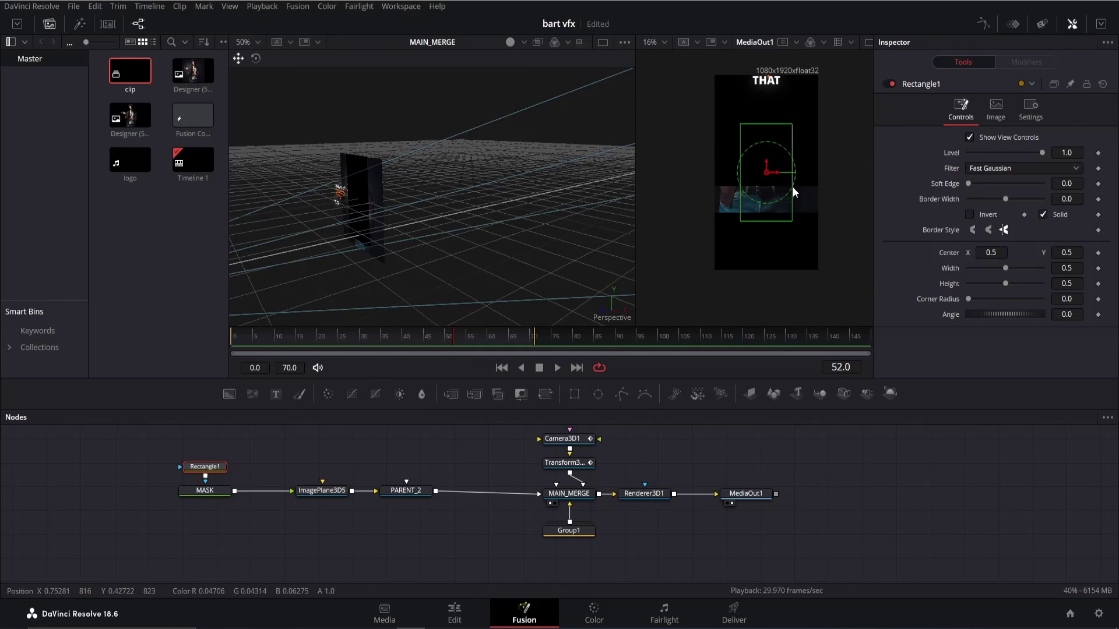
{"action": "left_click_drag", "start_coordinate": [792, 186], "coordinate": [872, 187]}
{"action": "left_click_drag", "start_coordinate": [766, 166], "coordinate": [806, 260]}
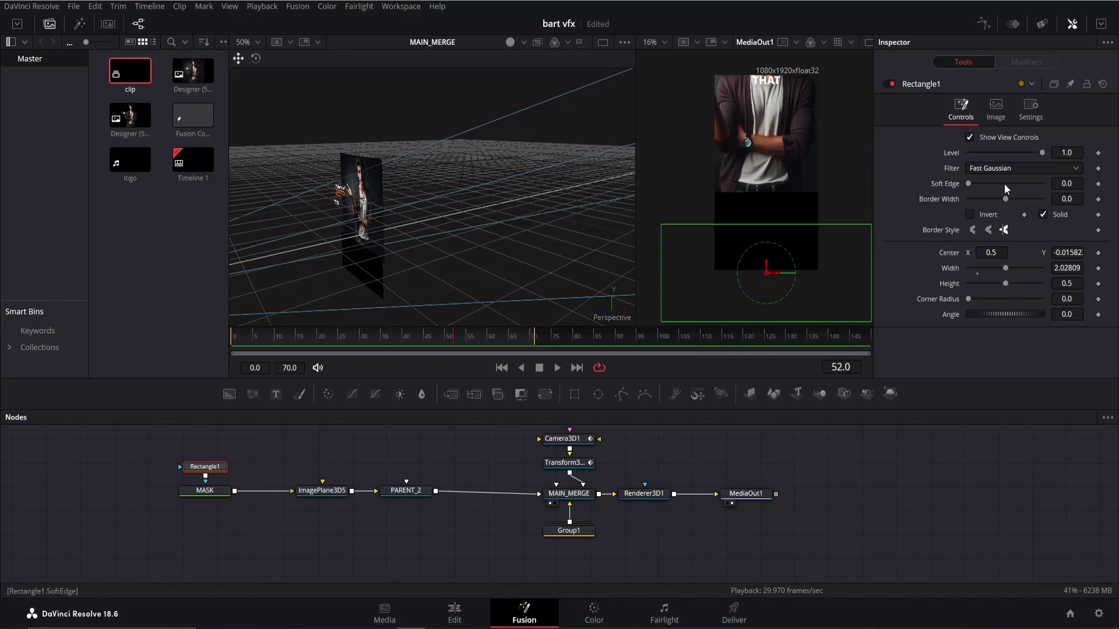
{"action": "left_click_drag", "start_coordinate": [969, 183], "coordinate": [1009, 191]}
{"action": "scroll", "coordinate": [778, 215], "scroll_direction": "up", "scroll_amount": 2}
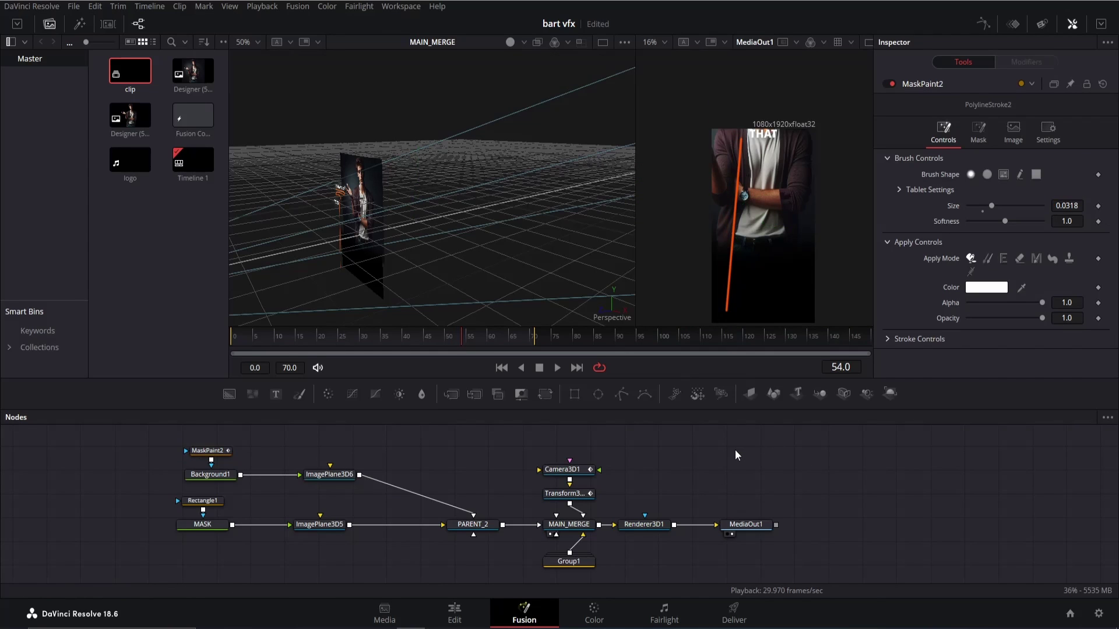
Step: Animate MaskPaint2's Write On from 0 at frame 35 to the fully drawn line at frame 48
{"action": "left_click_drag", "start_coordinate": [454, 348], "coordinate": [379, 341]}
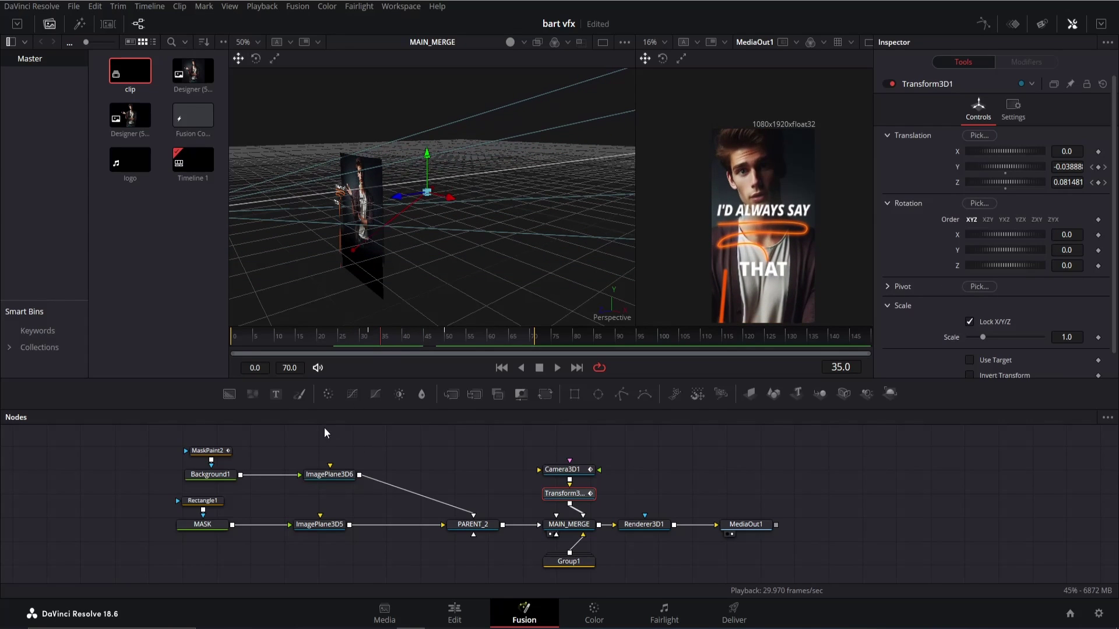
{"action": "left_click", "coordinate": [207, 451]}
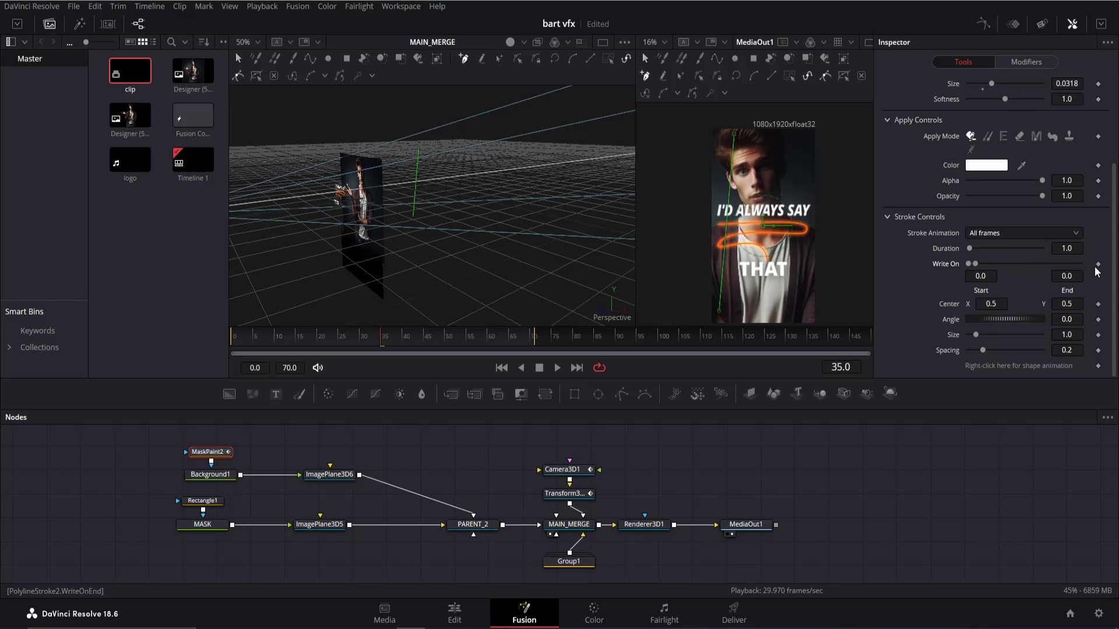
{"action": "left_click_drag", "start_coordinate": [401, 338], "coordinate": [437, 334]}
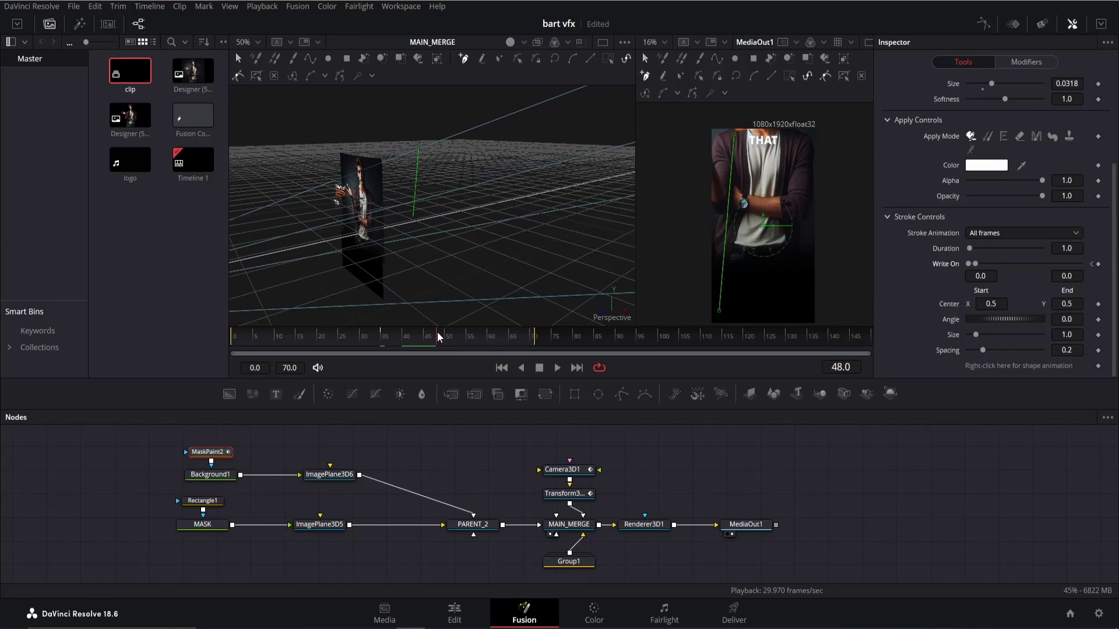
{"action": "left_click_drag", "start_coordinate": [1048, 265], "coordinate": [1084, 265]}
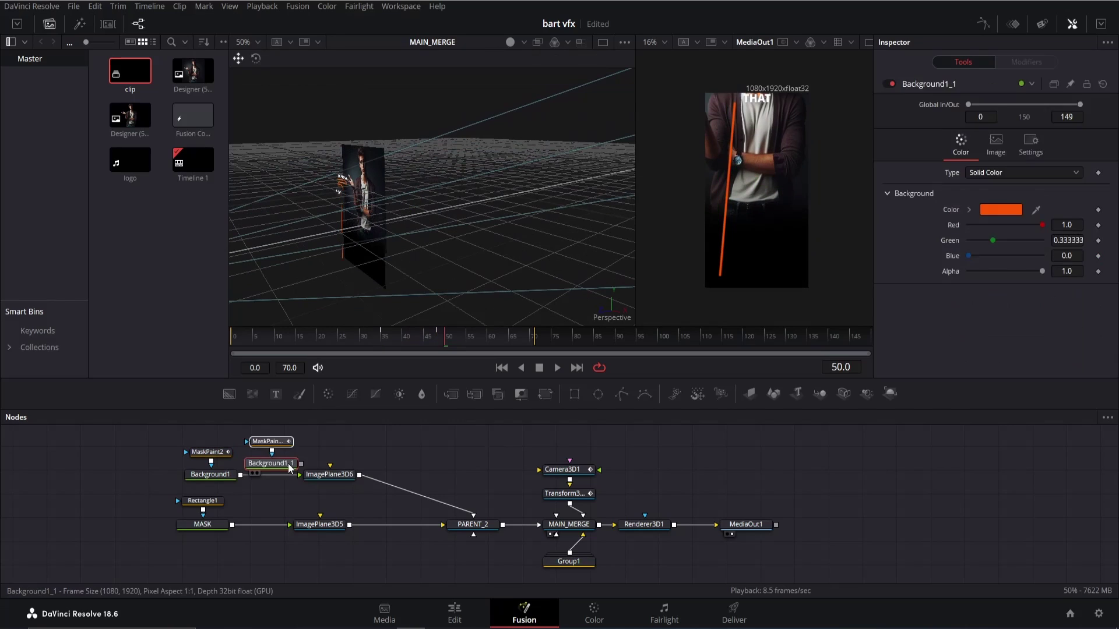
Step: Merge the duplicated orange line, Background1_1, with Background1 and position it as the second line on the opposite side of the photo
{"action": "left_click_drag", "start_coordinate": [290, 466], "coordinate": [242, 476]}
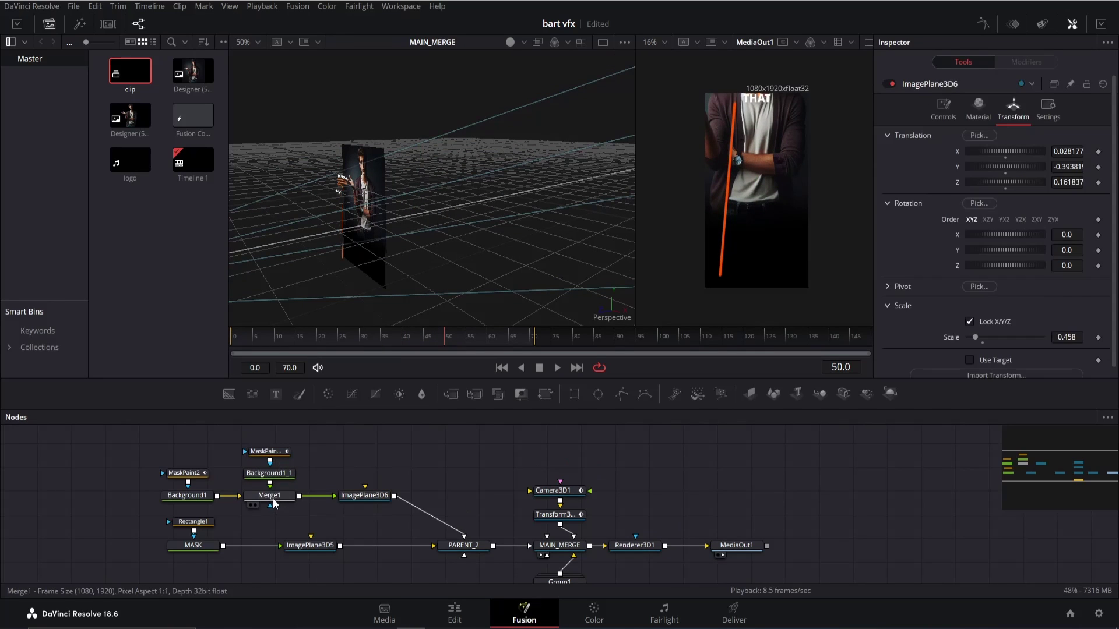
{"action": "left_click_drag", "start_coordinate": [767, 188], "coordinate": [760, 186]}
{"action": "left_click_drag", "start_coordinate": [760, 187], "coordinate": [758, 186]}
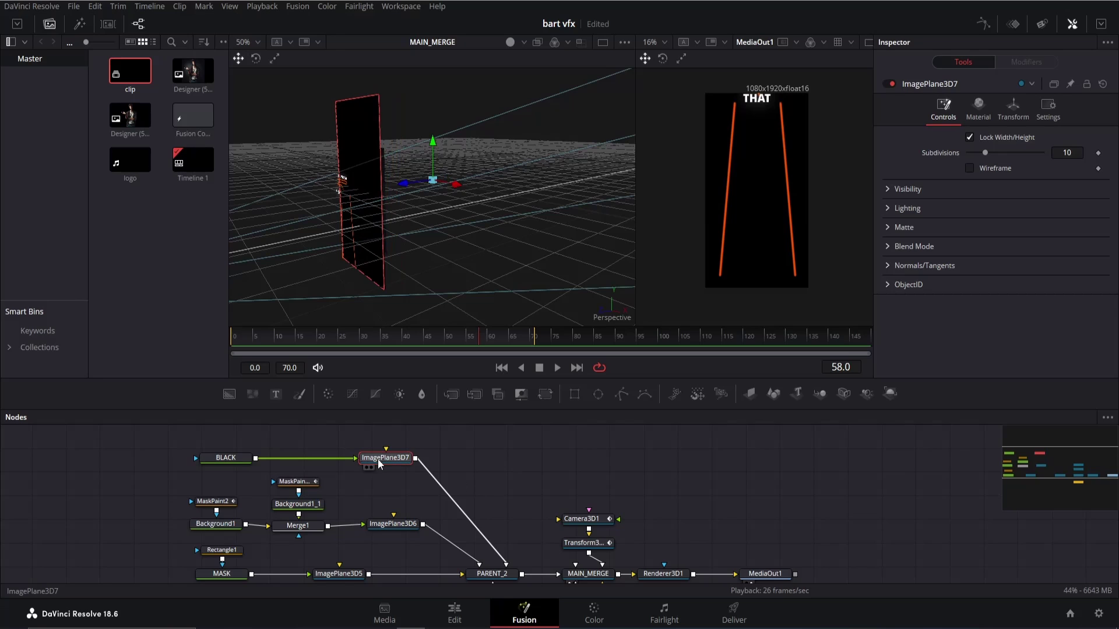
Step: Animate the opacity of the BLACK node's image plane from 0 at frame 40 to full at frame 47, and play back the fade
{"action": "left_click", "coordinate": [980, 111]}
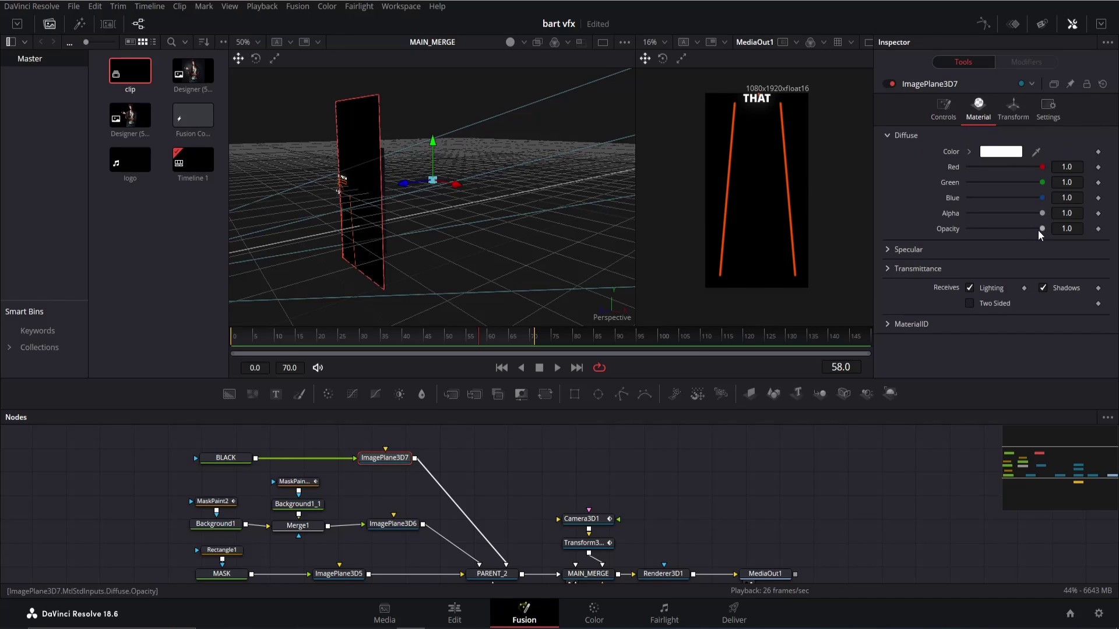
{"action": "left_click_drag", "start_coordinate": [1042, 228], "coordinate": [969, 229]}
{"action": "left_click", "coordinate": [402, 338]}
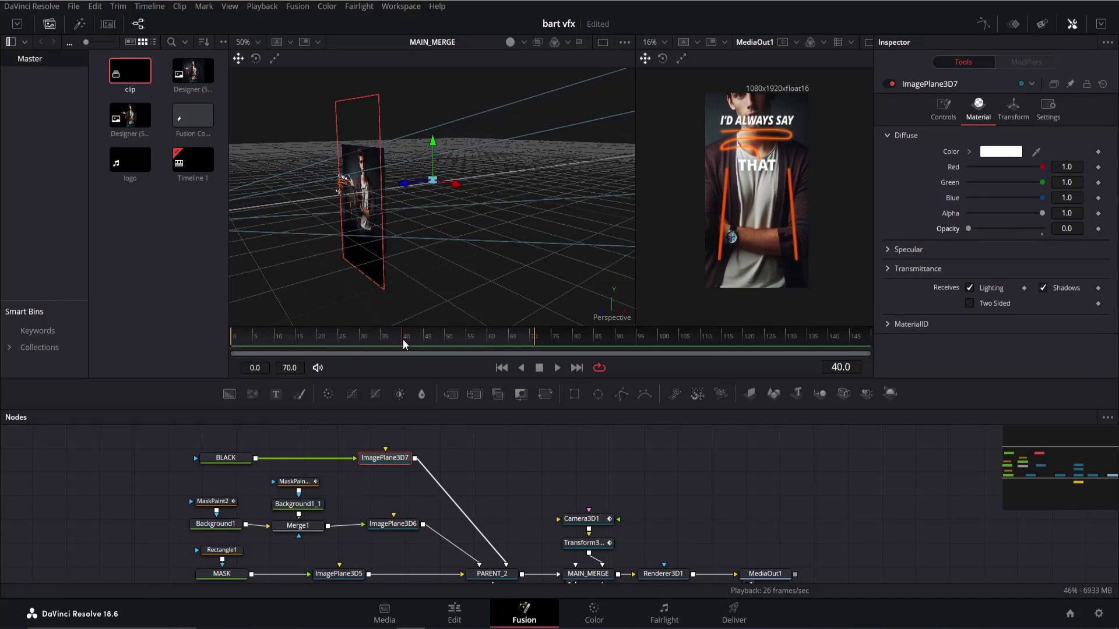
{"action": "left_click", "coordinate": [1098, 229]}
{"action": "mouse_move", "coordinate": [432, 345]}
{"action": "left_mouse_down"}
{"action": "mouse_move", "coordinate": [447, 338]}
{"action": "mouse_move", "coordinate": [432, 338]}
{"action": "left_mouse_up"}
{"action": "left_click_drag", "start_coordinate": [969, 229], "coordinate": [1079, 225]}
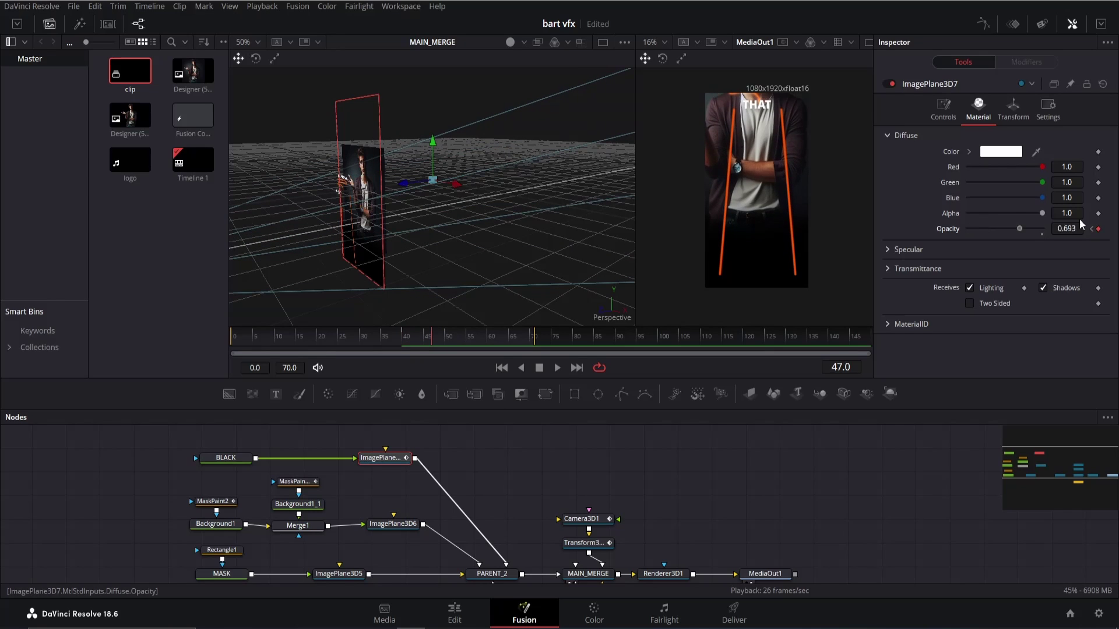
{"action": "left_click", "coordinate": [398, 337]}
{"action": "key", "text": "space"}
{"action": "left_click", "coordinate": [330, 341]}
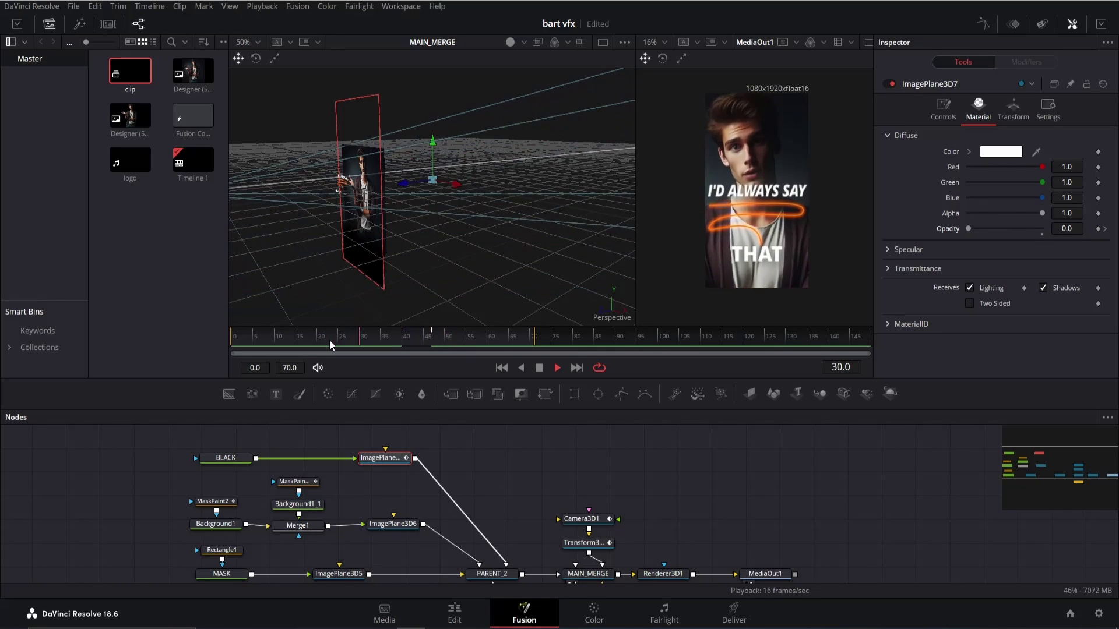
{"action": "key", "text": "space"}
Step: Group all the nodes feeding PARENT_2, including PARENT_2, and place the group below MAIN_MERGE
{"action": "left_click_drag", "start_coordinate": [158, 437], "coordinate": [500, 578]}
{"action": "key", "text": "ctrl+g"}
{"action": "left_click_drag", "start_coordinate": [362, 454], "coordinate": [392, 562]}
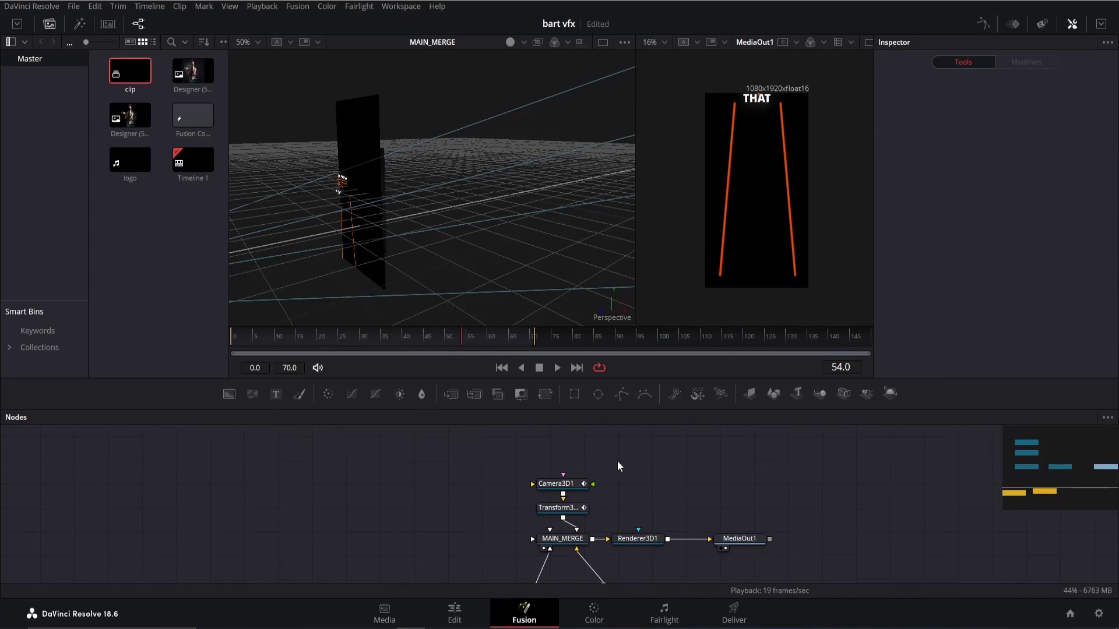
Step: Insert a Transform 3D after Transform3D1 and animate its translation from zero at frame 45 to Y -0.146, Z 1.13 at frame 65, with 45 easing
{"action": "left_click_drag", "start_coordinate": [581, 449], "coordinate": [573, 509]}
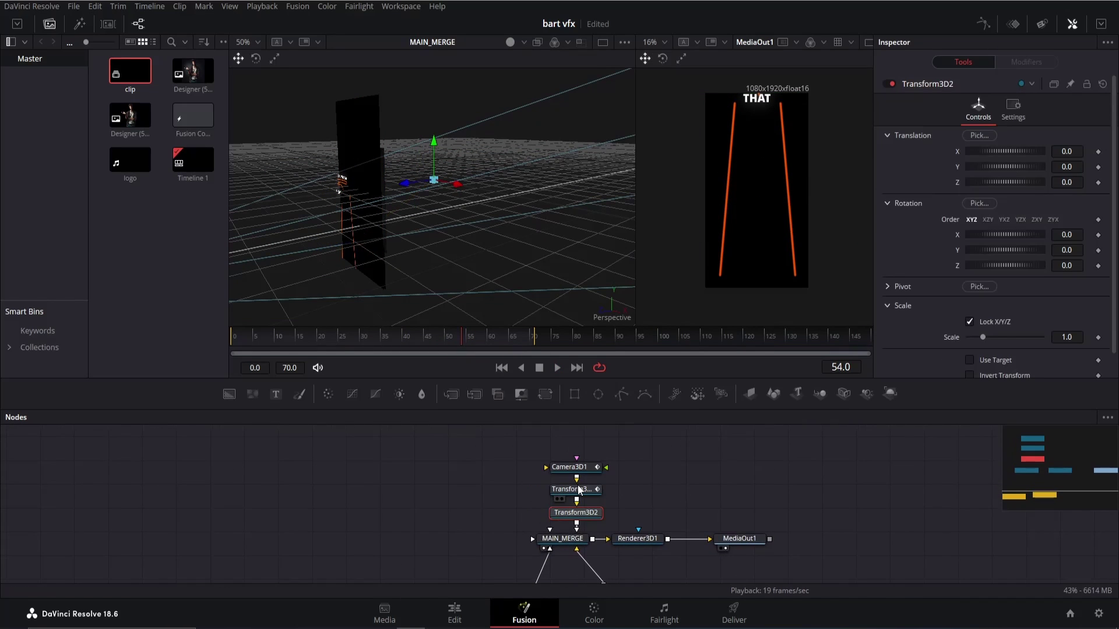
{"action": "left_click", "coordinate": [1098, 182]}
{"action": "left_click", "coordinate": [512, 337]}
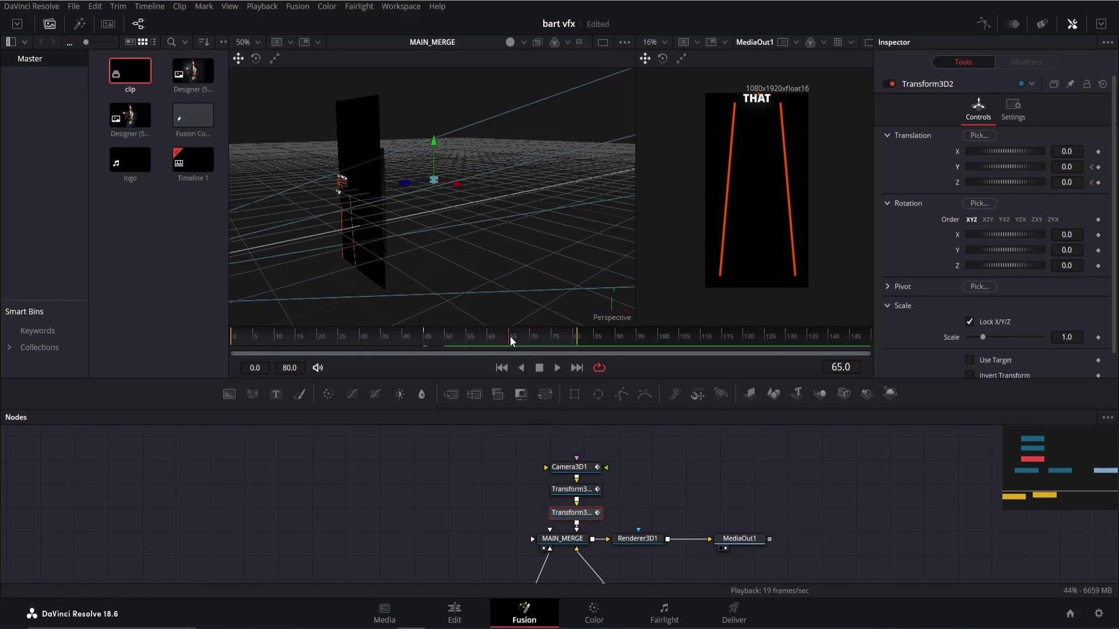
{"action": "mouse_move", "coordinate": [1074, 184]}
{"action": "left_mouse_down"}
{"action": "mouse_move", "coordinate": [1112, 184]}
{"action": "mouse_move", "coordinate": [1060, 169]}
{"action": "left_mouse_up"}
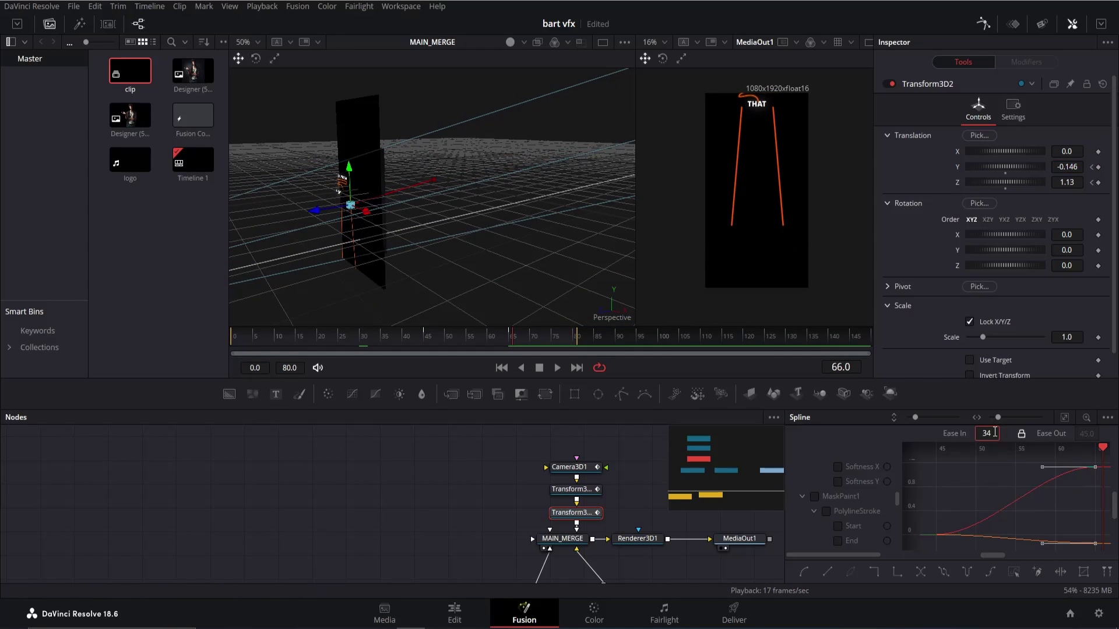
{"action": "key", "text": "Return"}
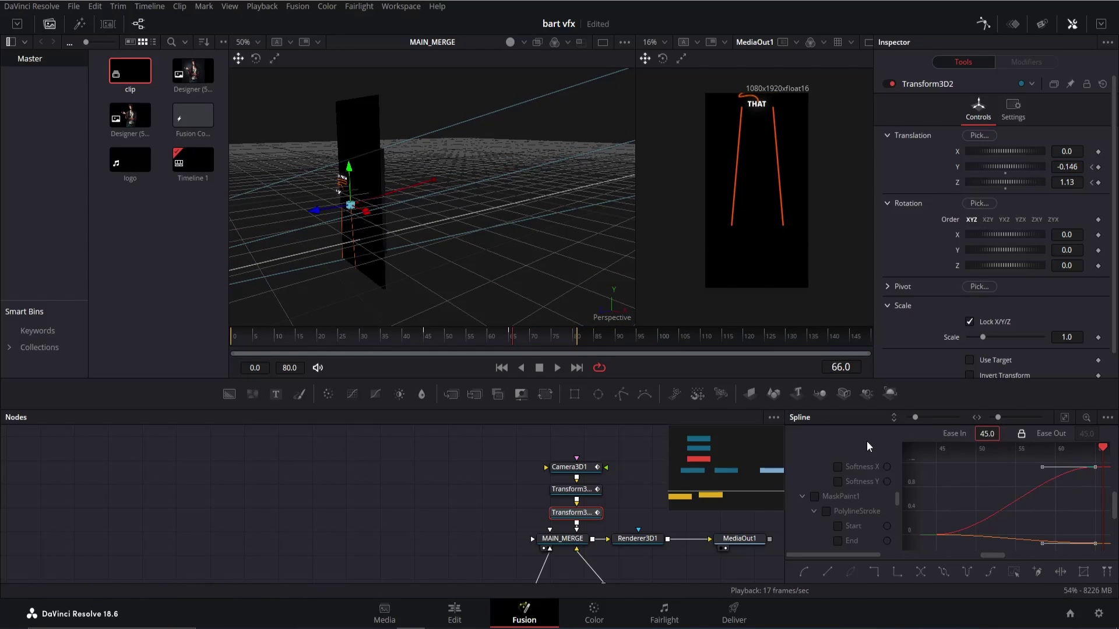
{"action": "left_click", "coordinate": [974, 33]}
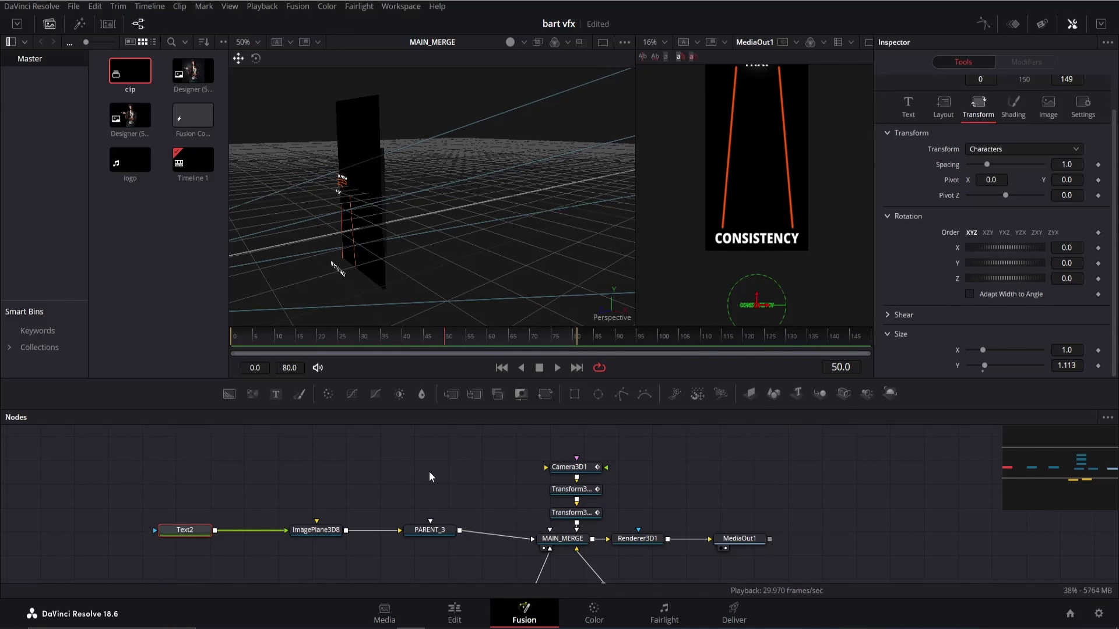
Step: Apply Character Level Styling to Text2's CONSISTENCY text and open the modifier's shading settings
{"action": "left_click", "coordinate": [324, 534]}
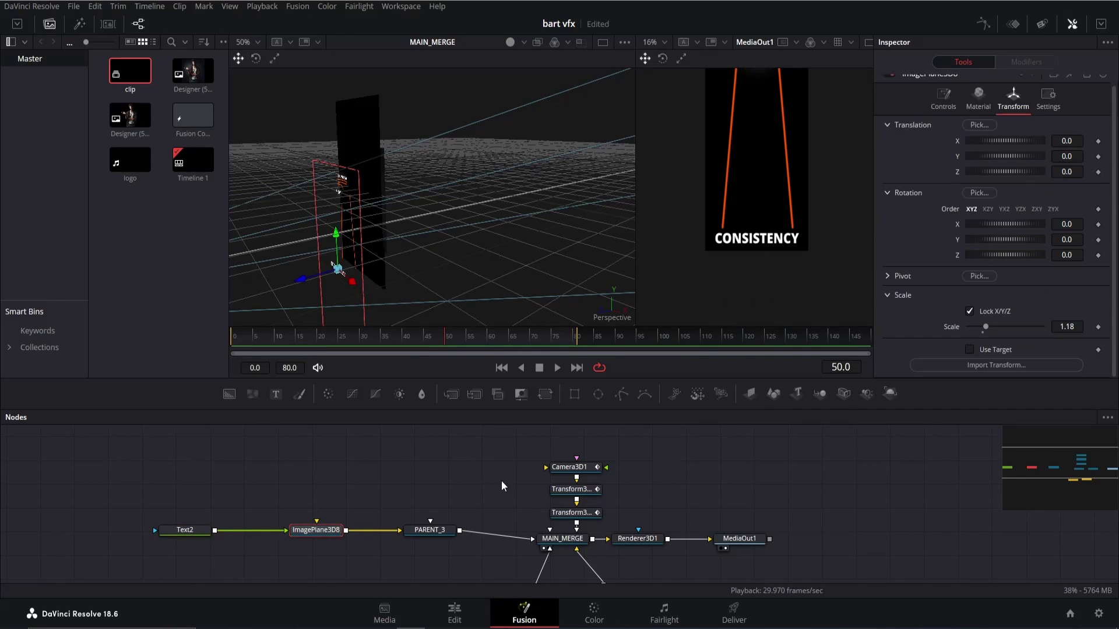
{"action": "left_click", "coordinate": [184, 530]}
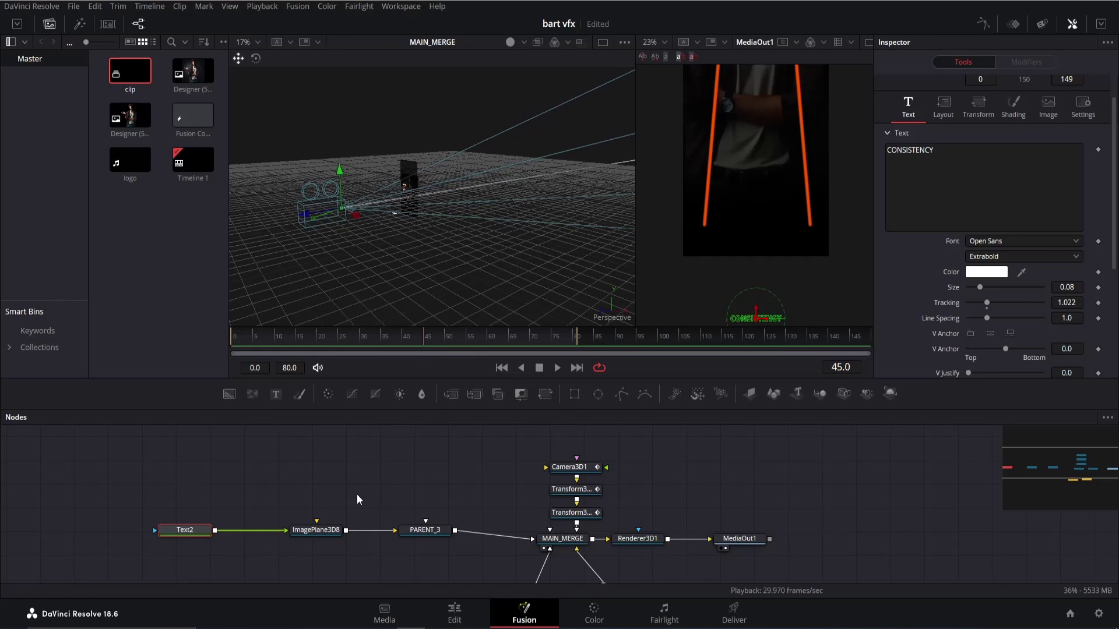
{"action": "right_click", "coordinate": [942, 162]}
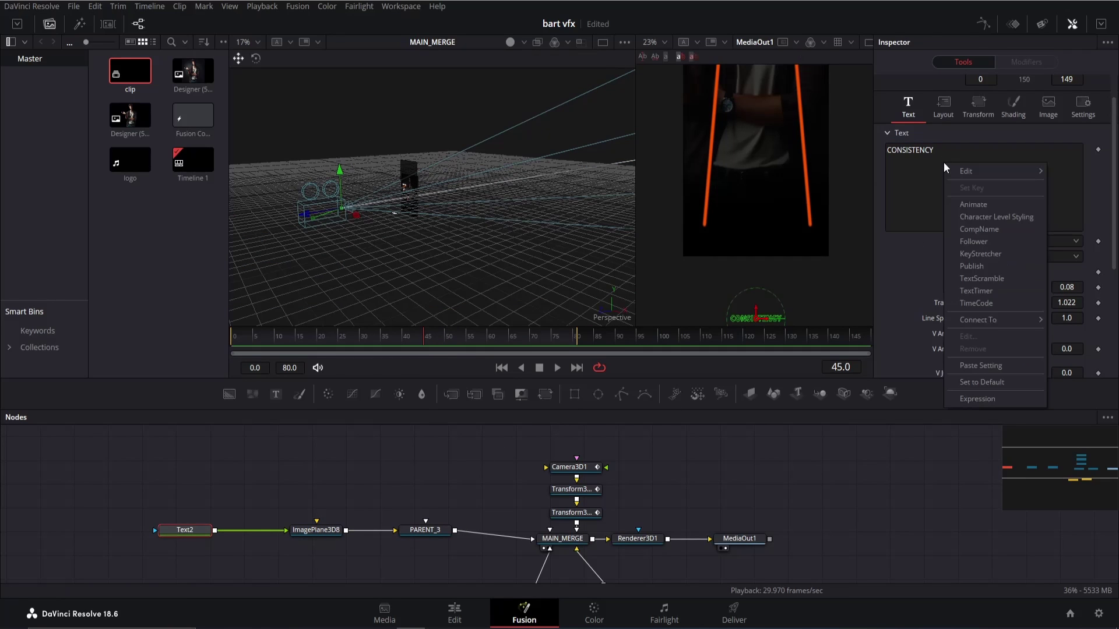
{"action": "left_click", "coordinate": [1010, 217]}
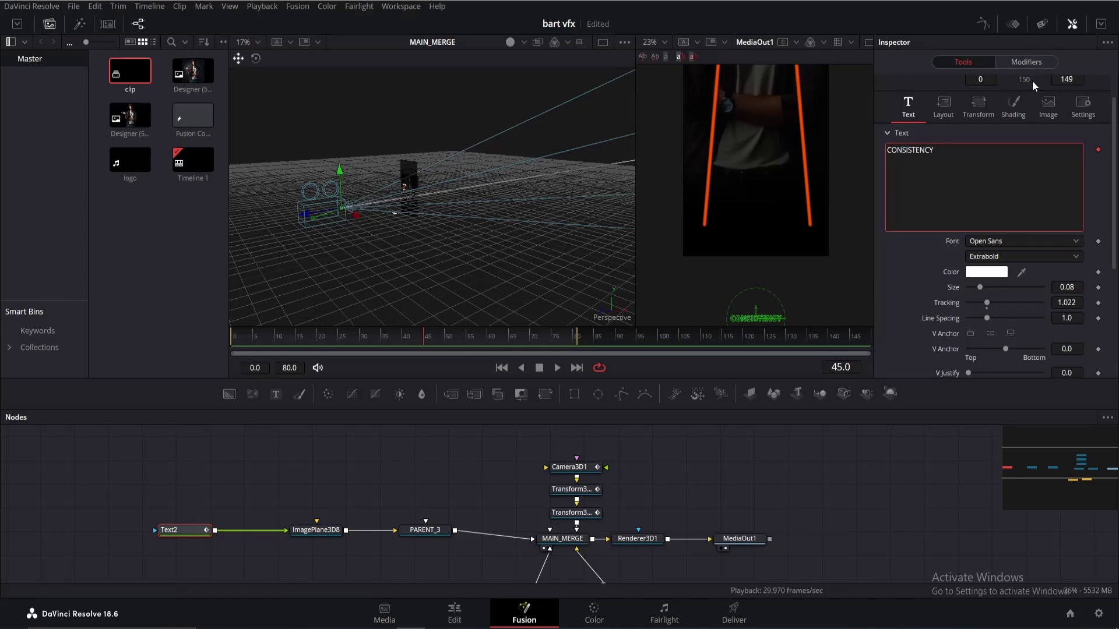
{"action": "left_click", "coordinate": [1033, 61]}
{"action": "left_click", "coordinate": [1017, 110]}
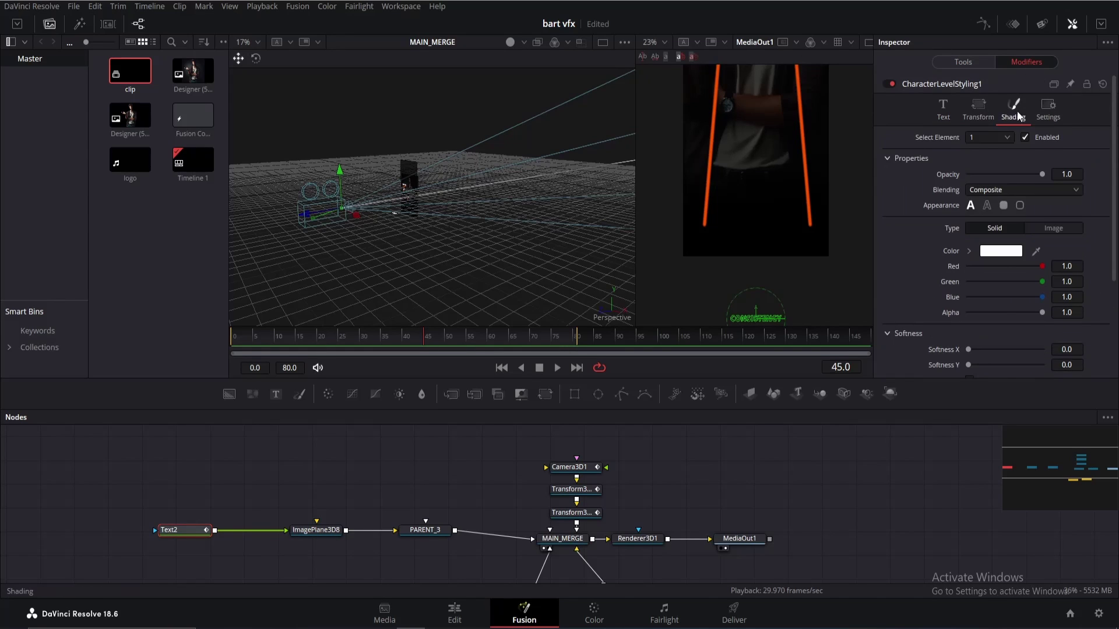
Step: Offset the letters of CONSISTENCY progressively lower from the first to the last, giving the final Y a Y offset of -0.73
{"action": "scroll", "coordinate": [990, 233], "scroll_direction": "down", "scroll_amount": 5}
{"action": "left_click_drag", "start_coordinate": [392, 230], "coordinate": [400, 194]}
{"action": "scroll", "coordinate": [401, 194], "scroll_direction": "up", "scroll_amount": 3}
{"action": "left_click_drag", "start_coordinate": [389, 148], "coordinate": [506, 225]}
{"action": "left_click_drag", "start_coordinate": [1073, 244], "coordinate": [1037, 245]}
{"action": "scroll", "coordinate": [460, 188], "scroll_direction": "up", "scroll_amount": 3}
{"action": "left_click_drag", "start_coordinate": [343, 137], "coordinate": [575, 257]}
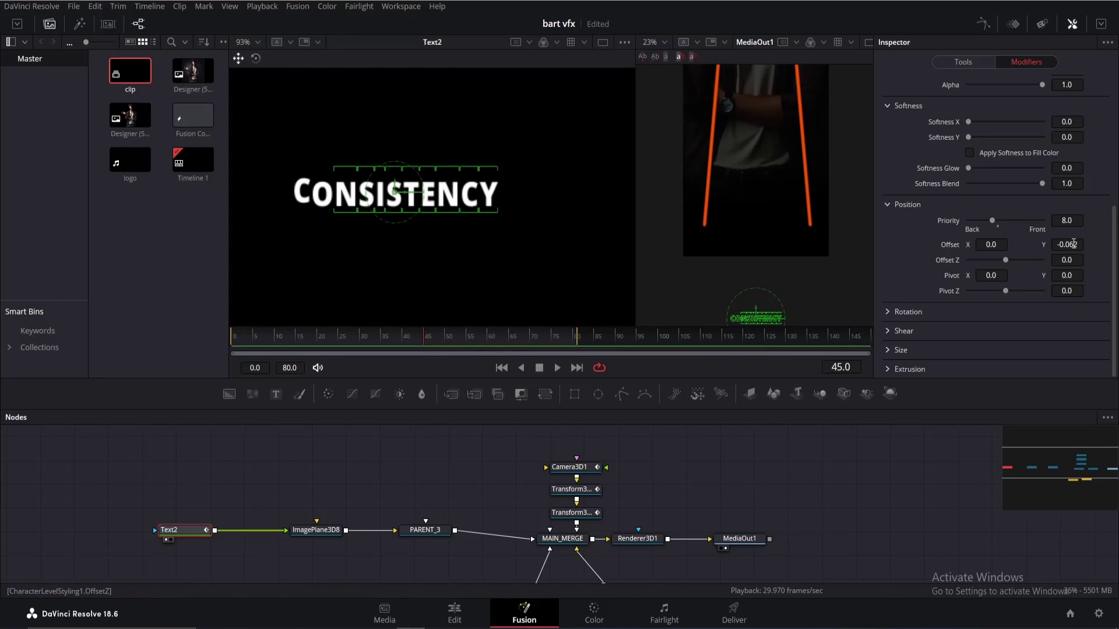
{"action": "left_click_drag", "start_coordinate": [1078, 247], "coordinate": [1041, 247]}
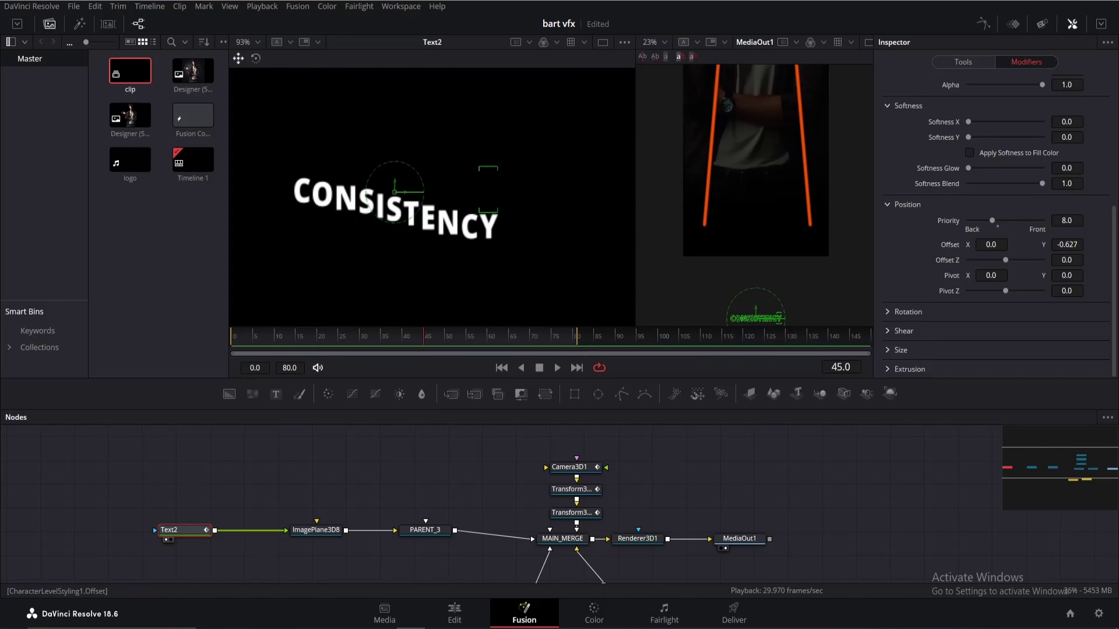
{"action": "left_click_drag", "start_coordinate": [1037, 248], "coordinate": [1031, 248]}
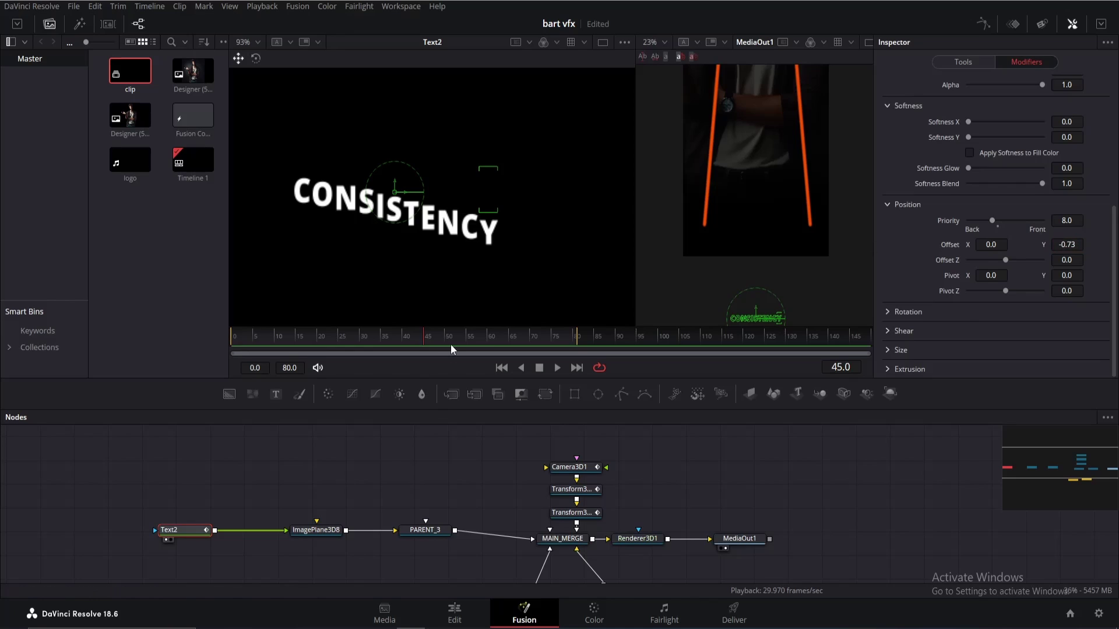
Step: Set a keyframe in the text settings of Text2's styling modifier at frame 45, and move to about frame 53
{"action": "scroll", "coordinate": [1010, 117], "scroll_direction": "up", "scroll_amount": 3}
{"action": "scroll", "coordinate": [1009, 117], "scroll_direction": "up", "scroll_amount": 2}
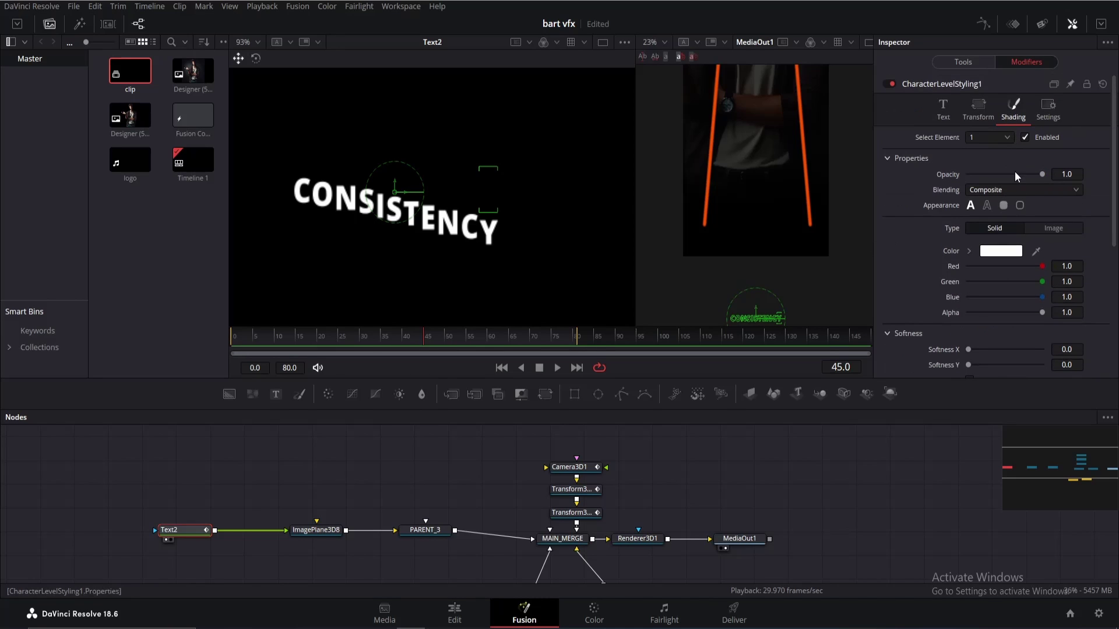
{"action": "left_click", "coordinate": [942, 113]}
{"action": "scroll", "coordinate": [1098, 321], "scroll_direction": "down", "scroll_amount": 1}
{"action": "left_click", "coordinate": [1098, 319]}
{"action": "left_click", "coordinate": [459, 338]}
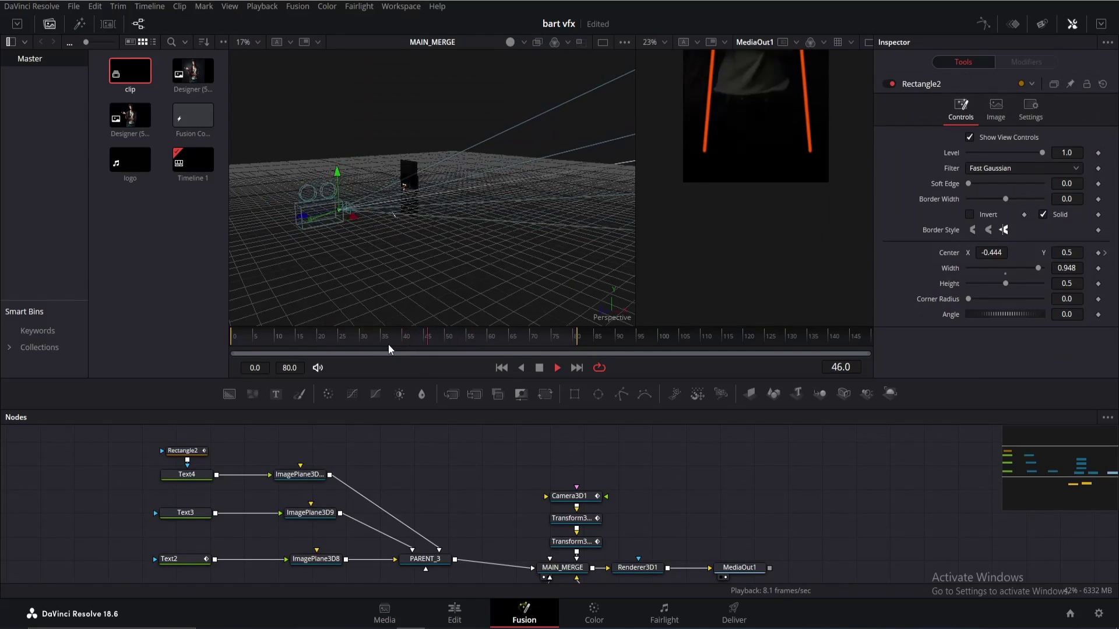
Step: Play back the composition from about frame 32 to review the text reveals
{"action": "left_click_drag", "start_coordinate": [470, 337], "coordinate": [360, 341]}
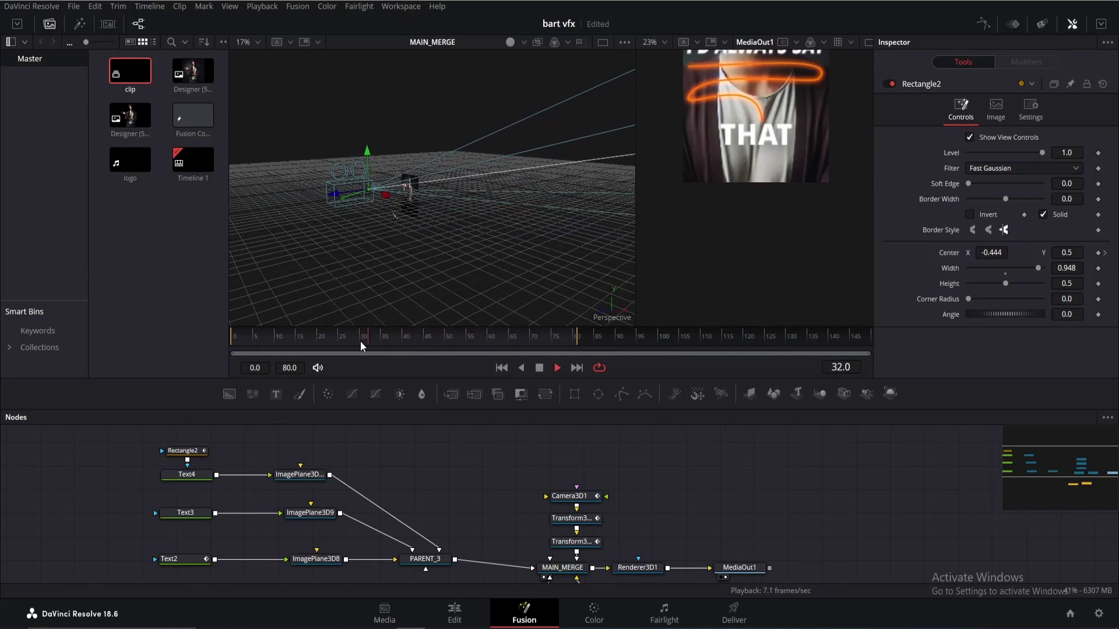
{"action": "key", "text": "space"}
{"action": "key", "text": "space"}
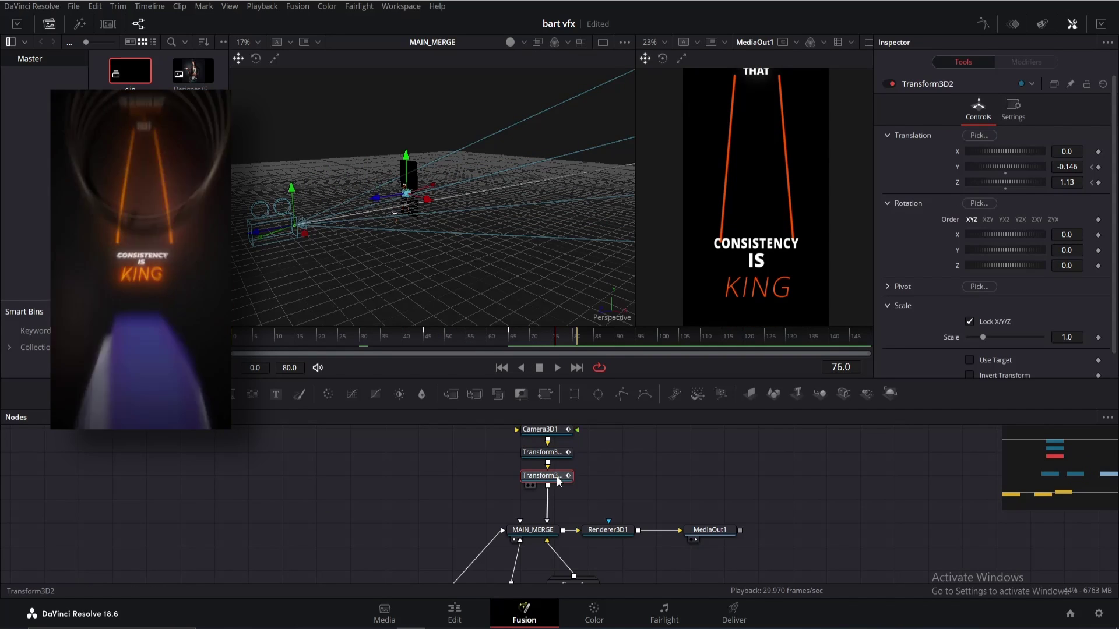
Step: Insert another Transform 3D between Transform3D2 and MAIN_MERGE, with the playhead at frame 76
{"action": "key", "text": "shift+space"}
{"action": "type", "text": "3XF"}
{"action": "key", "text": "Return"}
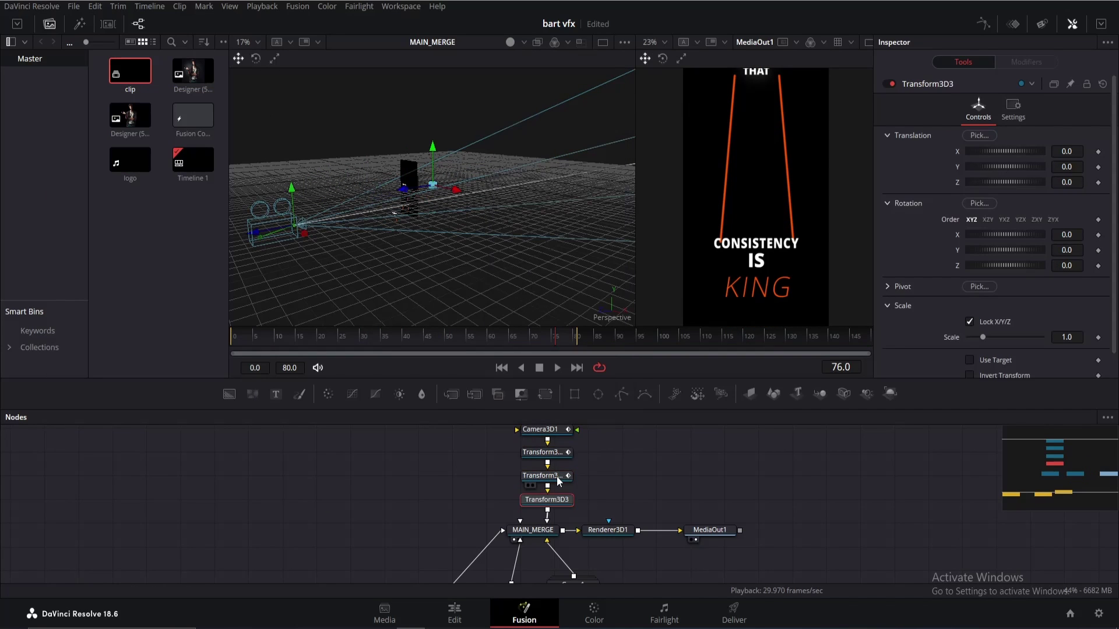
Step: Keyframe Transform3D3's Z translation at 0.0 on frame 60, and raise it at frame 77 to move the camera back
{"action": "left_click", "coordinate": [1097, 183]}
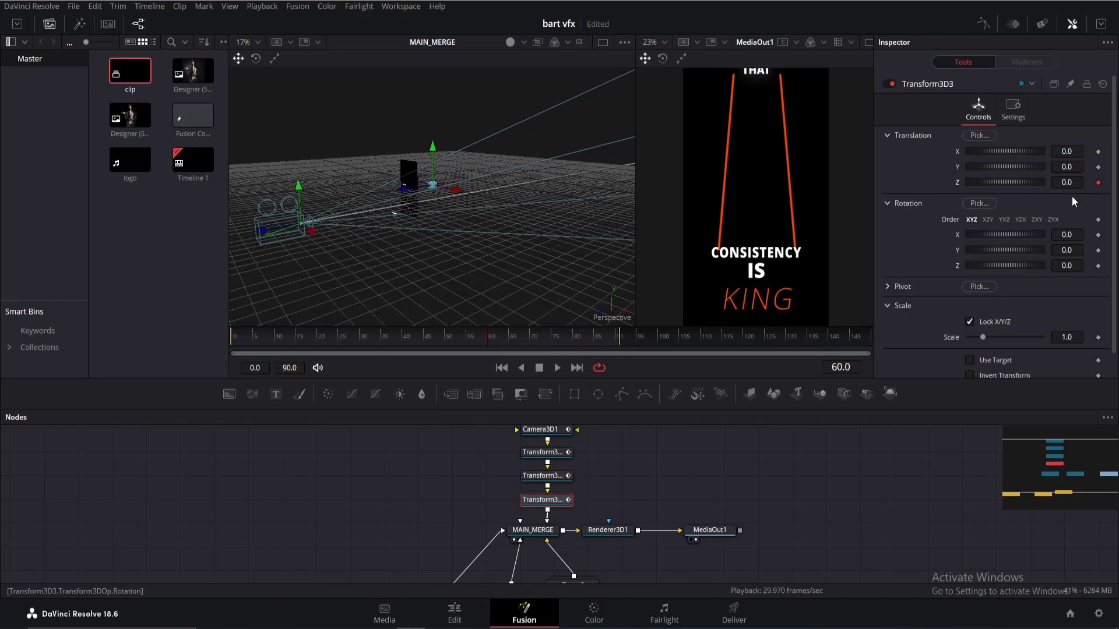
{"action": "left_click", "coordinate": [564, 337]}
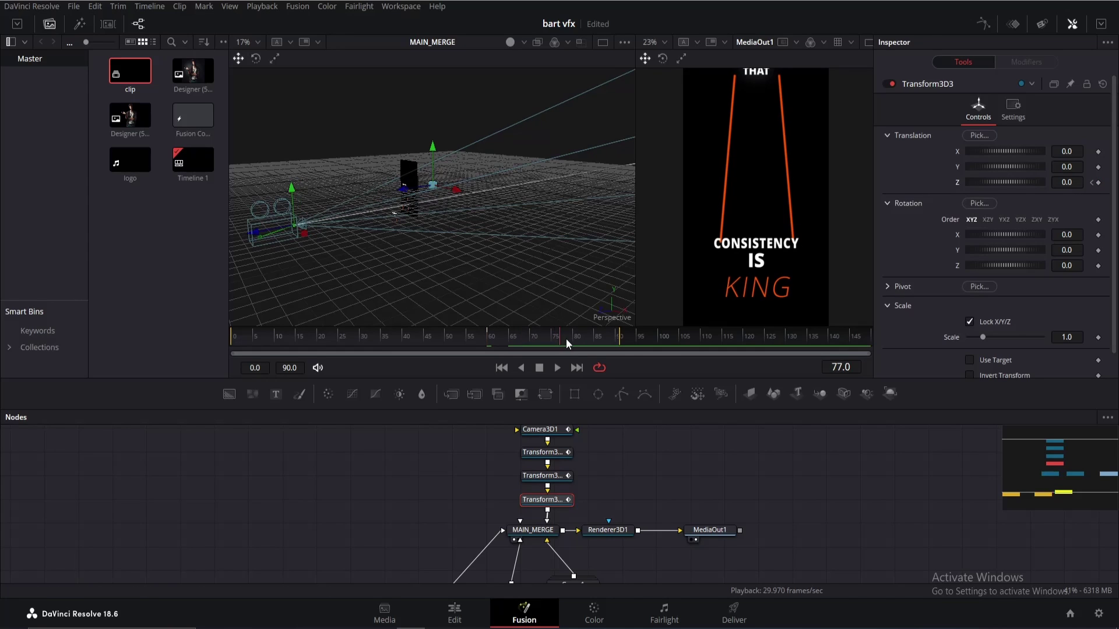
{"action": "left_click_drag", "start_coordinate": [1071, 179], "coordinate": [1115, 179]}
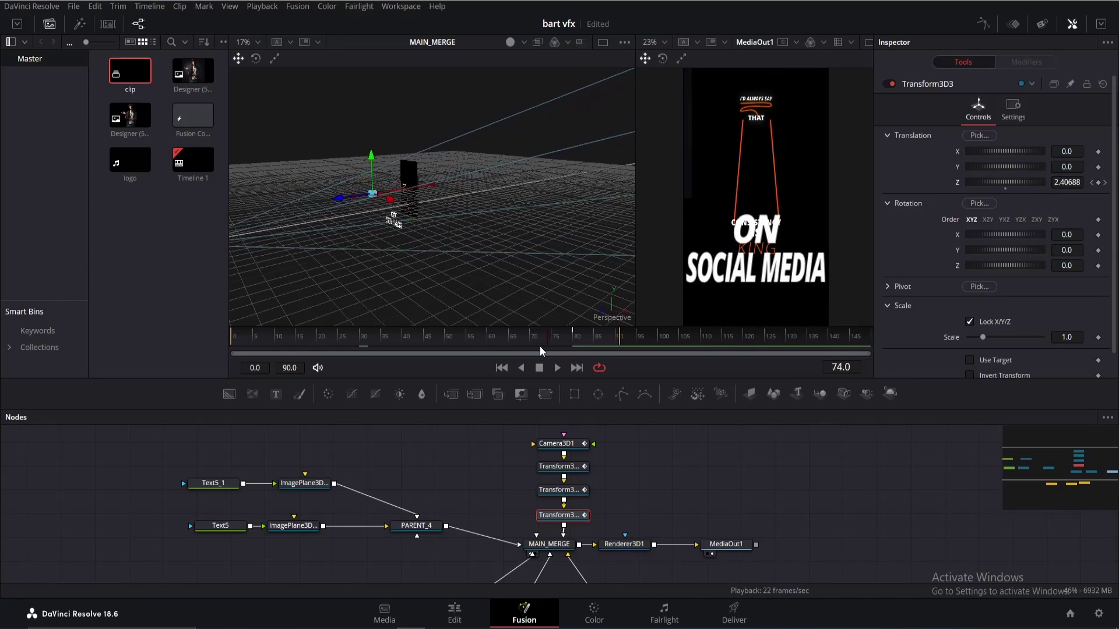
Step: Set the diffuse opacity of ImagePlane3D12 to 0 with a keyframe at frame 63
{"action": "left_click_drag", "start_coordinate": [541, 350], "coordinate": [489, 347]}
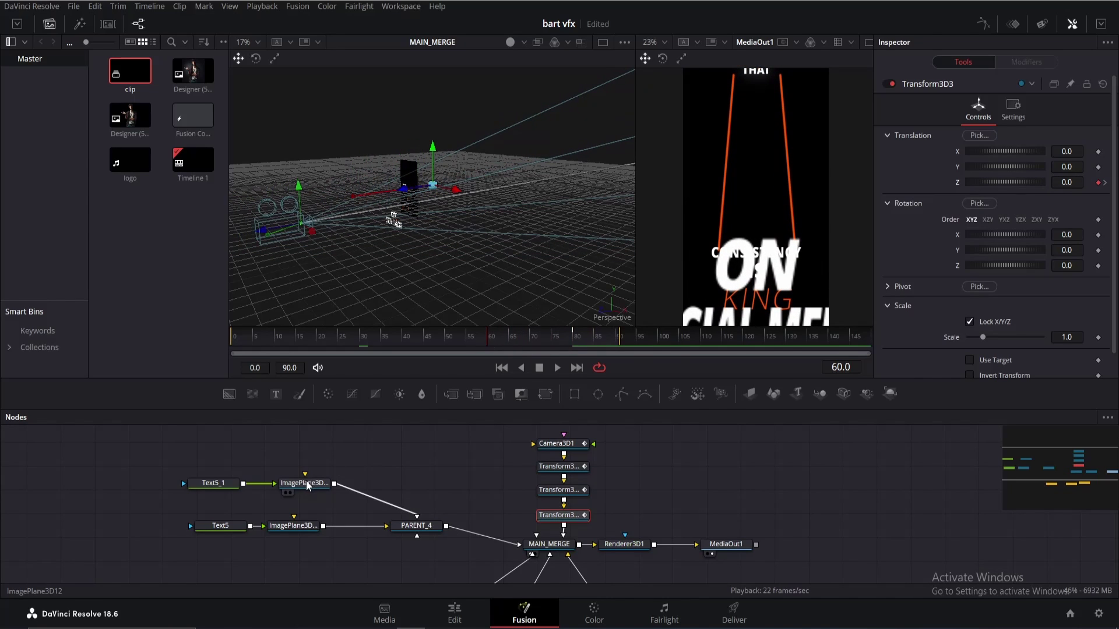
{"action": "left_click", "coordinate": [542, 335]}
{"action": "left_click_drag", "start_coordinate": [535, 346], "coordinate": [485, 329]}
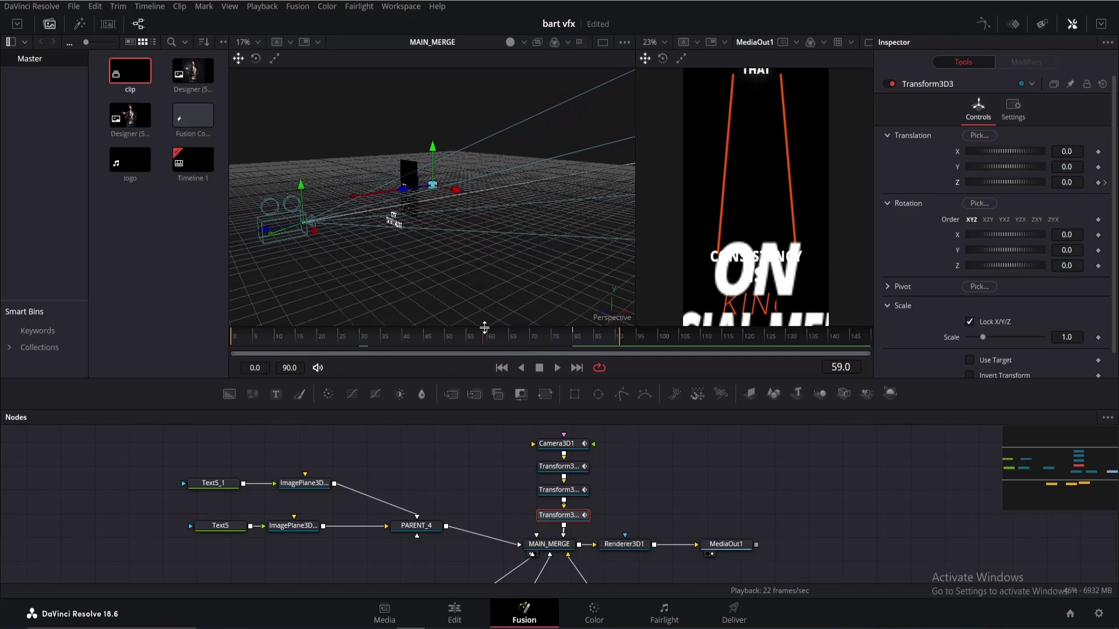
{"action": "left_click", "coordinate": [491, 336]}
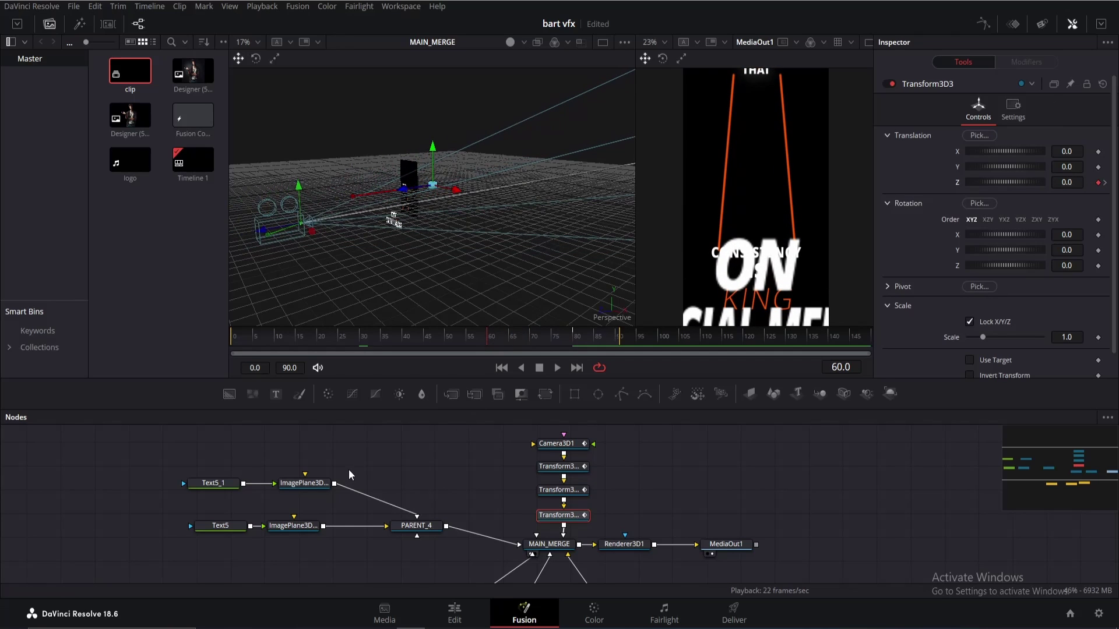
{"action": "left_click", "coordinate": [304, 483]}
{"action": "left_click", "coordinate": [503, 338]}
{"action": "left_click", "coordinate": [979, 108]}
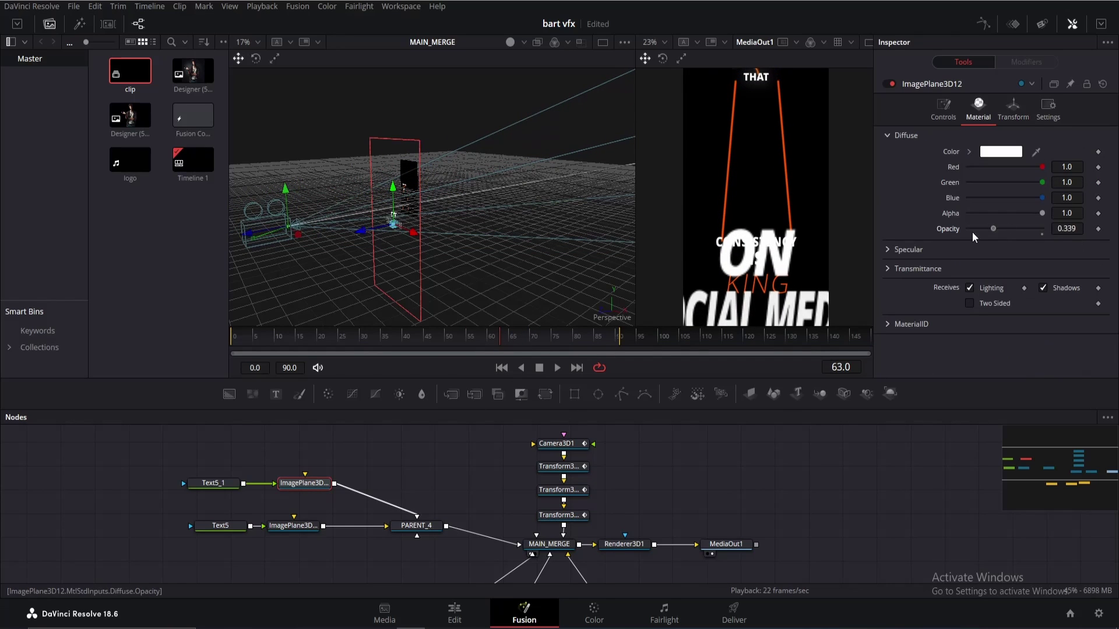
{"action": "left_click_drag", "start_coordinate": [1042, 228], "coordinate": [933, 230]}
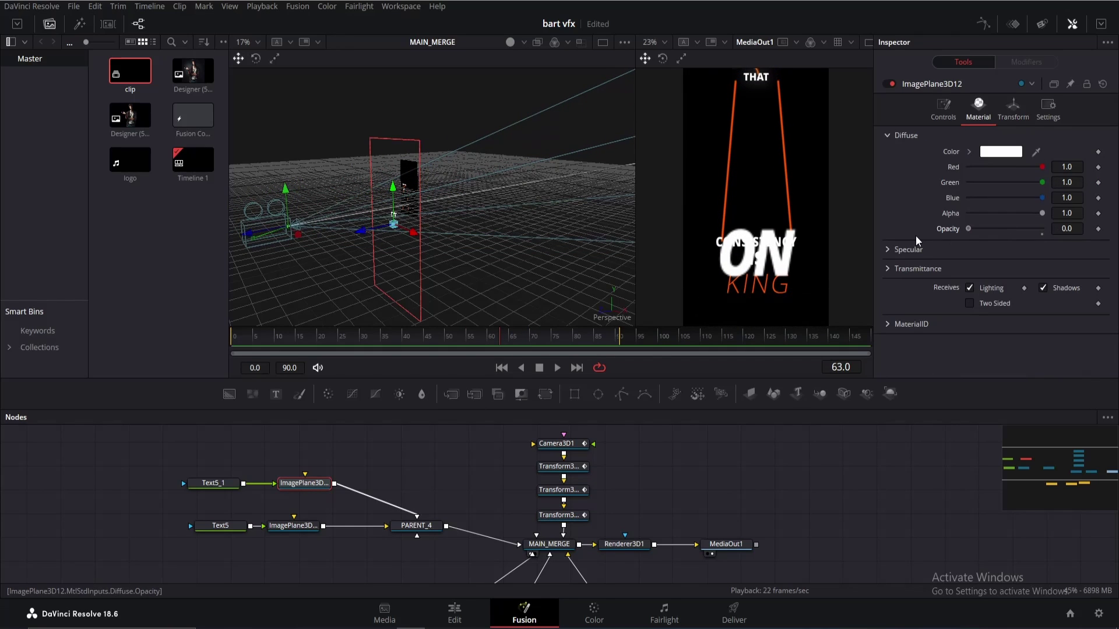
{"action": "left_click", "coordinate": [1098, 229]}
Step: Raise the diffuse opacity of ImagePlane3D12 to full at about frame 72
{"action": "left_click_drag", "start_coordinate": [524, 338], "coordinate": [532, 335]}
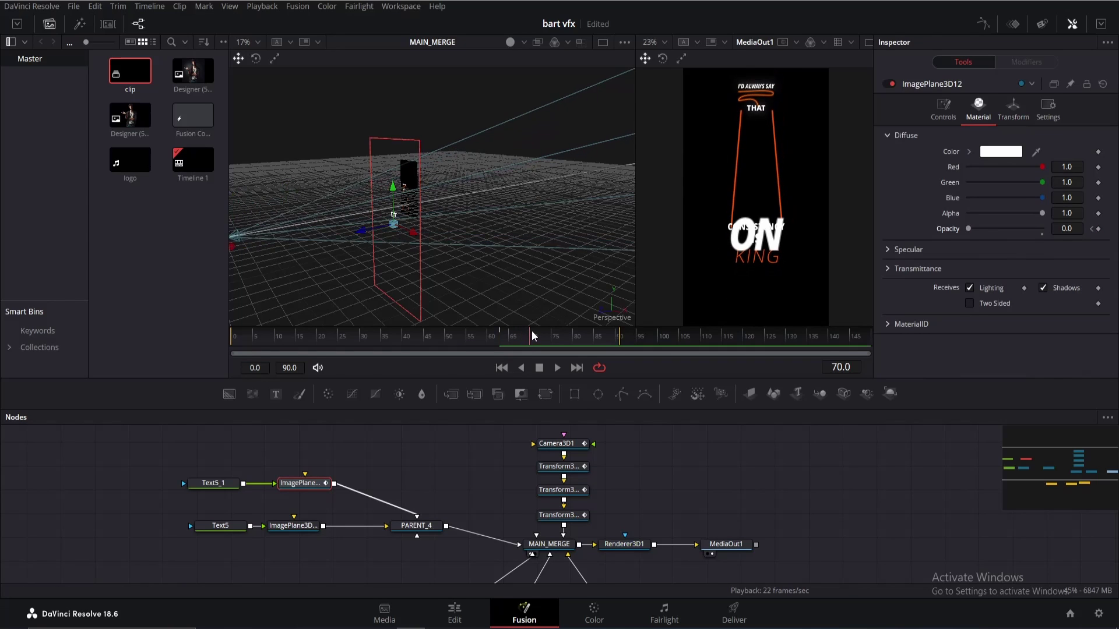
{"action": "left_click_drag", "start_coordinate": [532, 335], "coordinate": [540, 336]}
{"action": "left_click_drag", "start_coordinate": [967, 228], "coordinate": [1118, 220]}
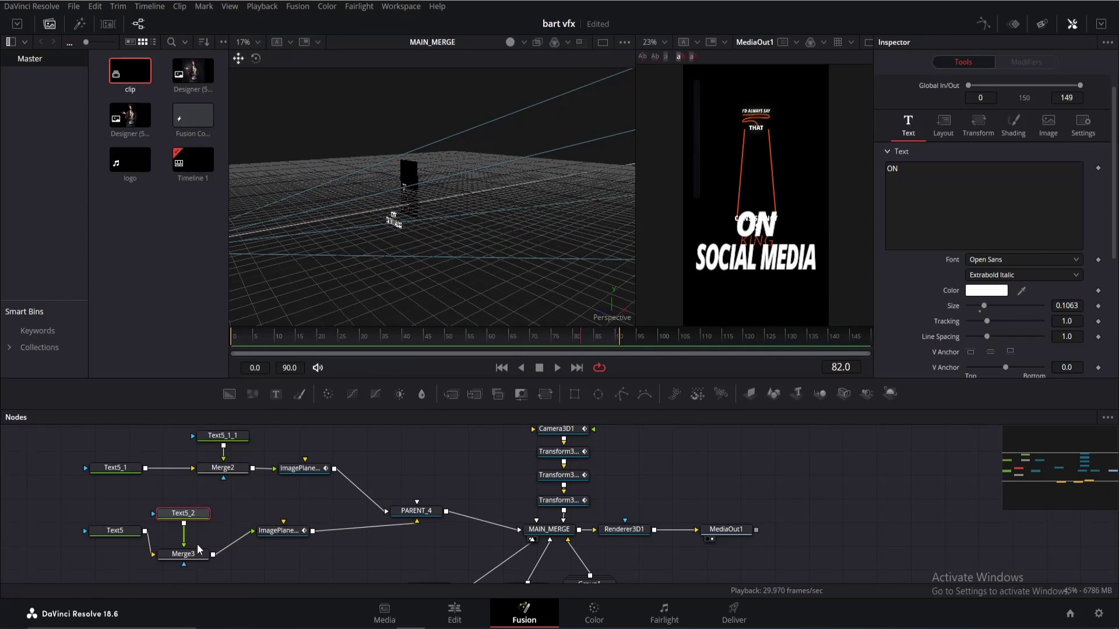
Step: Line up Merge3 with Text5 and Text5_1_1 above Merge2, and recolor the Text5 ON text orange
{"action": "left_click_drag", "start_coordinate": [198, 550], "coordinate": [200, 505]}
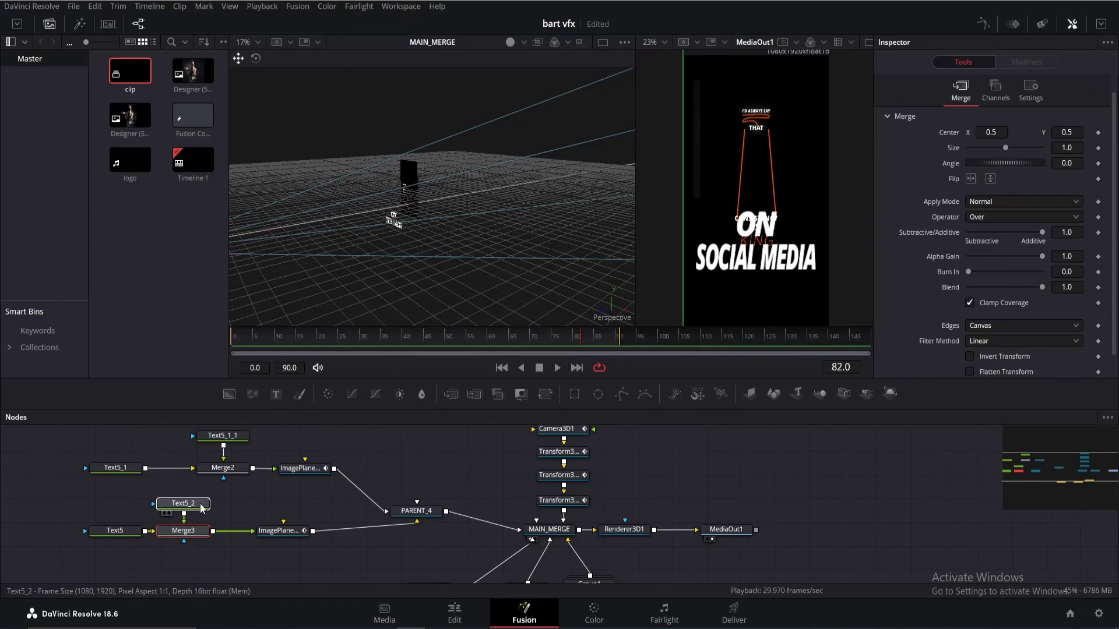
{"action": "left_click_drag", "start_coordinate": [232, 440], "coordinate": [231, 444]}
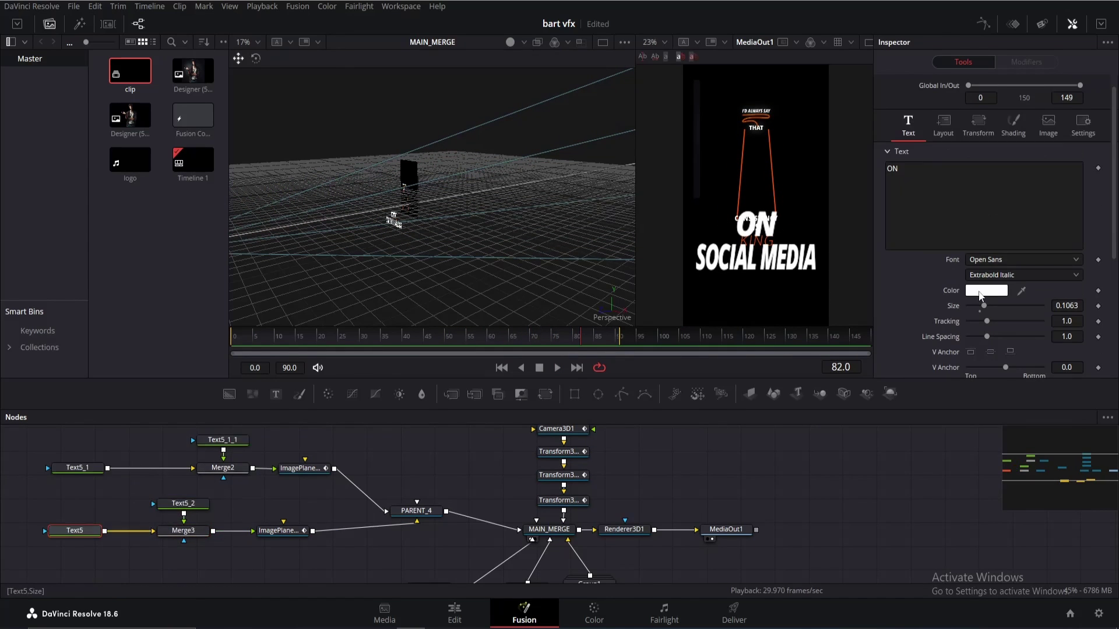
{"action": "left_click", "coordinate": [981, 292]}
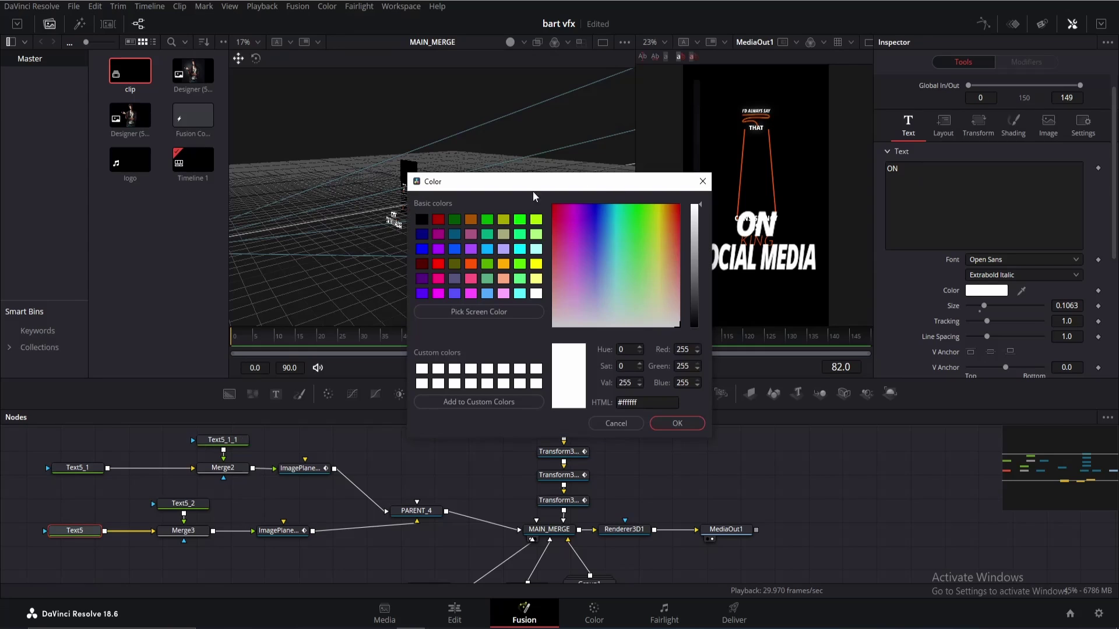
{"action": "left_click", "coordinate": [471, 264]}
{"action": "left_click", "coordinate": [677, 423]}
Step: Insert a Rays node after Text5, set its Blend to about 0.717, and adjust the center of the rays
{"action": "key", "text": "shift+space"}
{"action": "type", "text": "RAYS"}
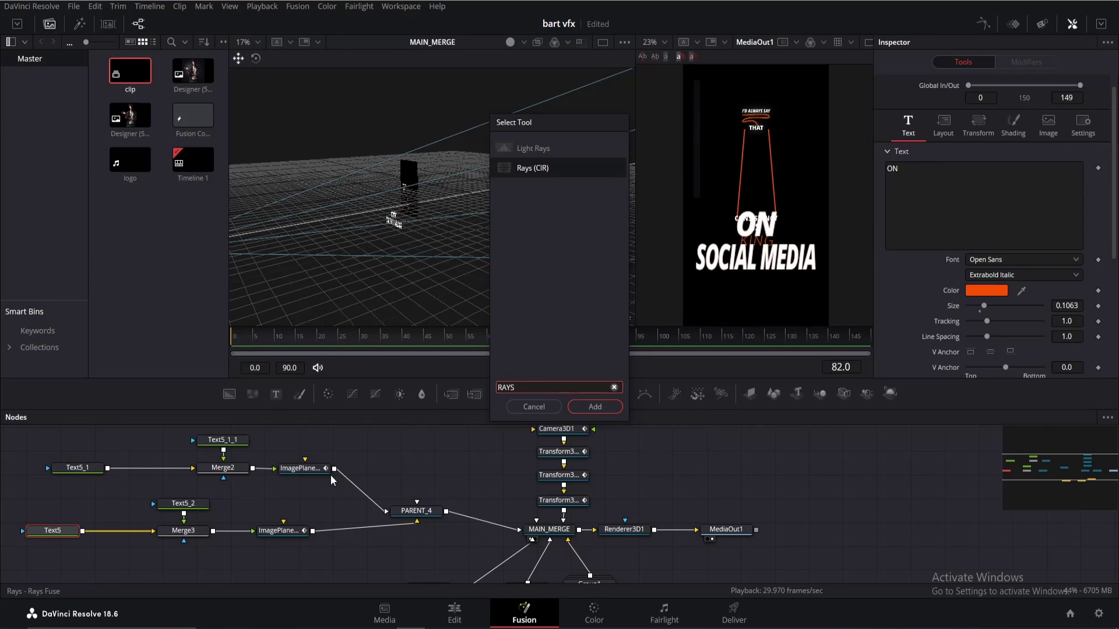
{"action": "left_click", "coordinate": [593, 406]}
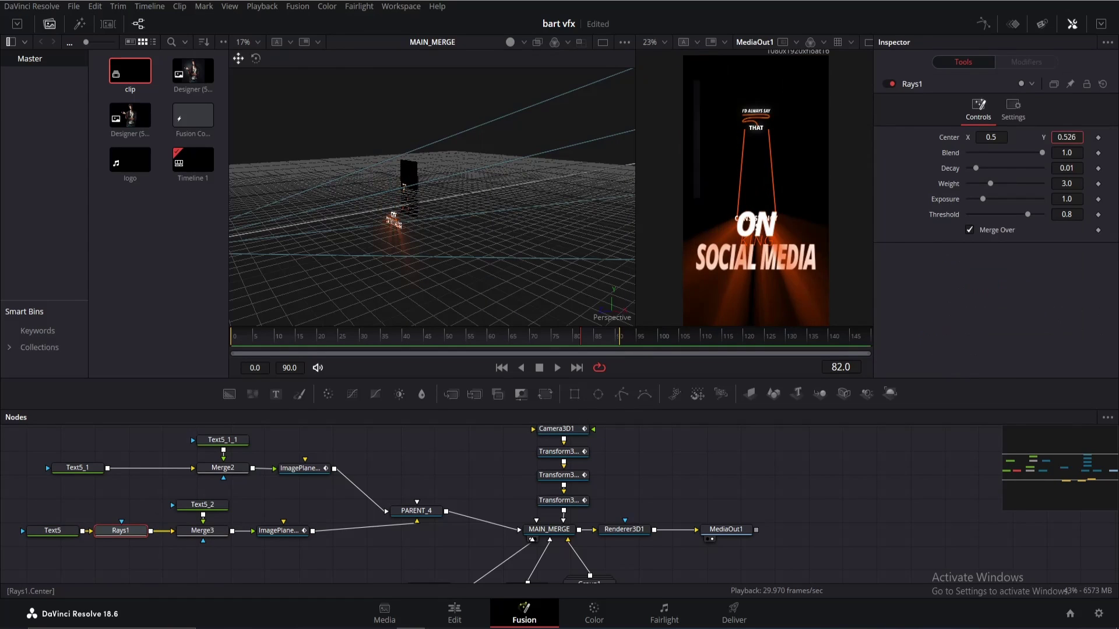
{"action": "left_click_drag", "start_coordinate": [1042, 153], "coordinate": [1028, 155]}
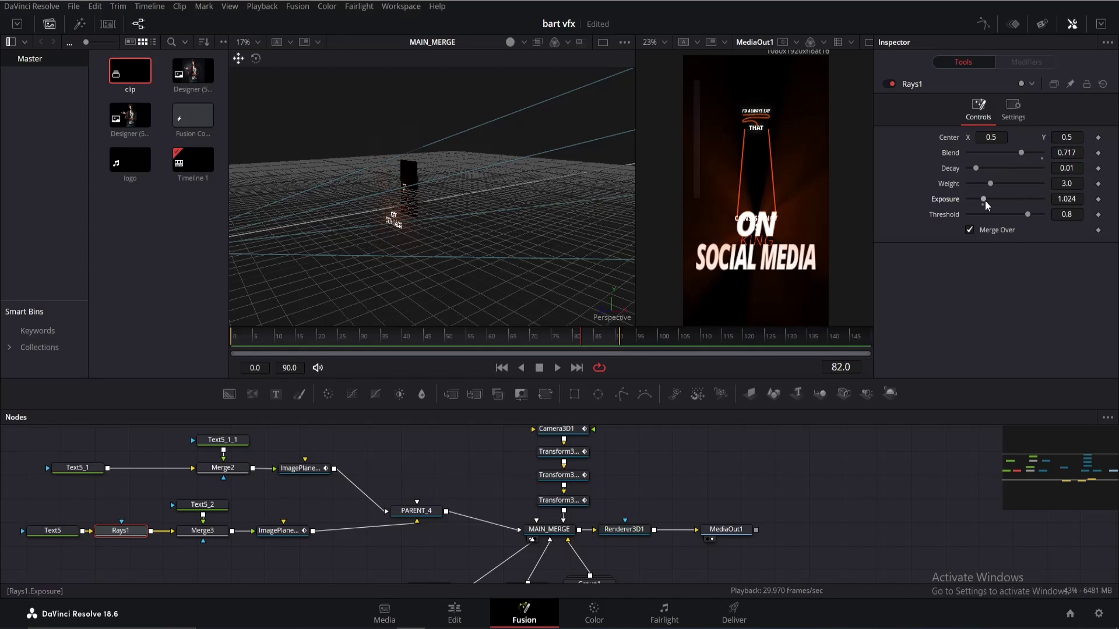
{"action": "left_click_drag", "start_coordinate": [990, 138], "coordinate": [1006, 138]}
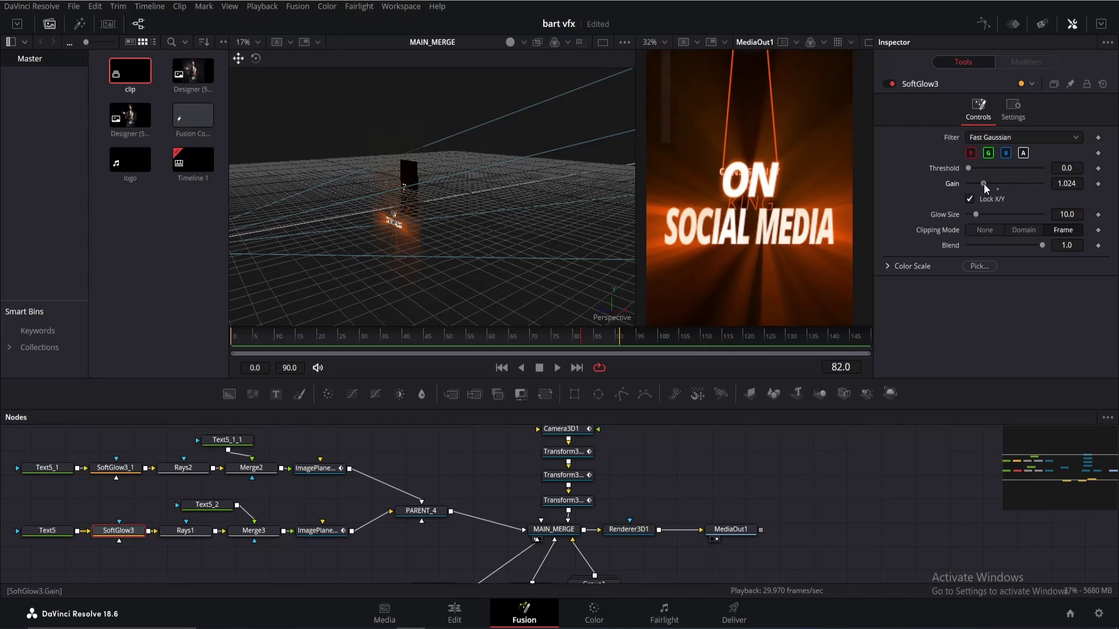
Step: Fine-tune the gain of SoftGlow3 and place the Text5_1_1 node directly above Merge2
{"action": "left_click_drag", "start_coordinate": [984, 184], "coordinate": [985, 185]}
{"action": "scroll", "coordinate": [725, 234], "scroll_direction": "down", "scroll_amount": 2}
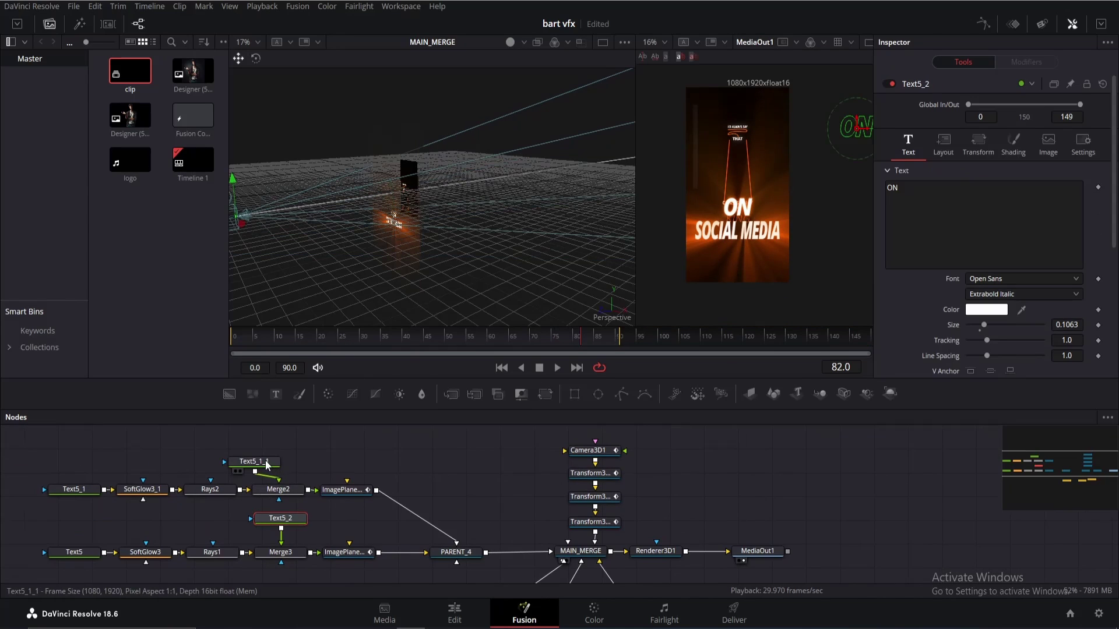
{"action": "left_click_drag", "start_coordinate": [270, 466], "coordinate": [293, 470]}
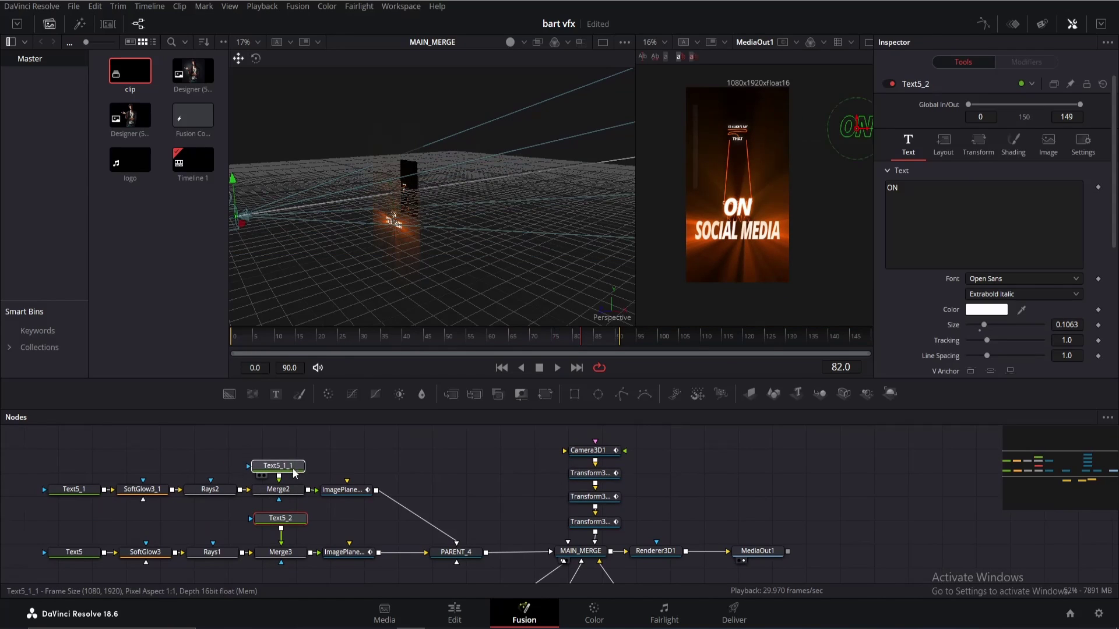
{"action": "left_click", "coordinate": [294, 473]}
Step: Bring the logo clip into the node graph, add an Image Plane 3D to it, and connect it to PARENT_4
{"action": "left_click_drag", "start_coordinate": [129, 162], "coordinate": [180, 467]}
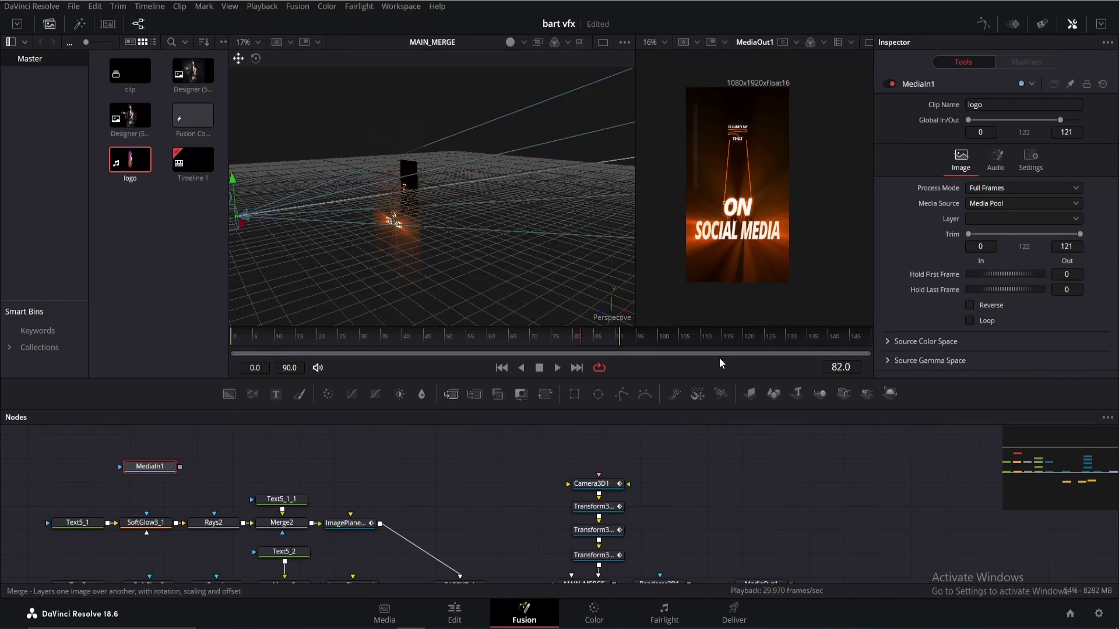
{"action": "left_click", "coordinate": [750, 394]}
{"action": "left_click_drag", "start_coordinate": [213, 470], "coordinate": [465, 586]}
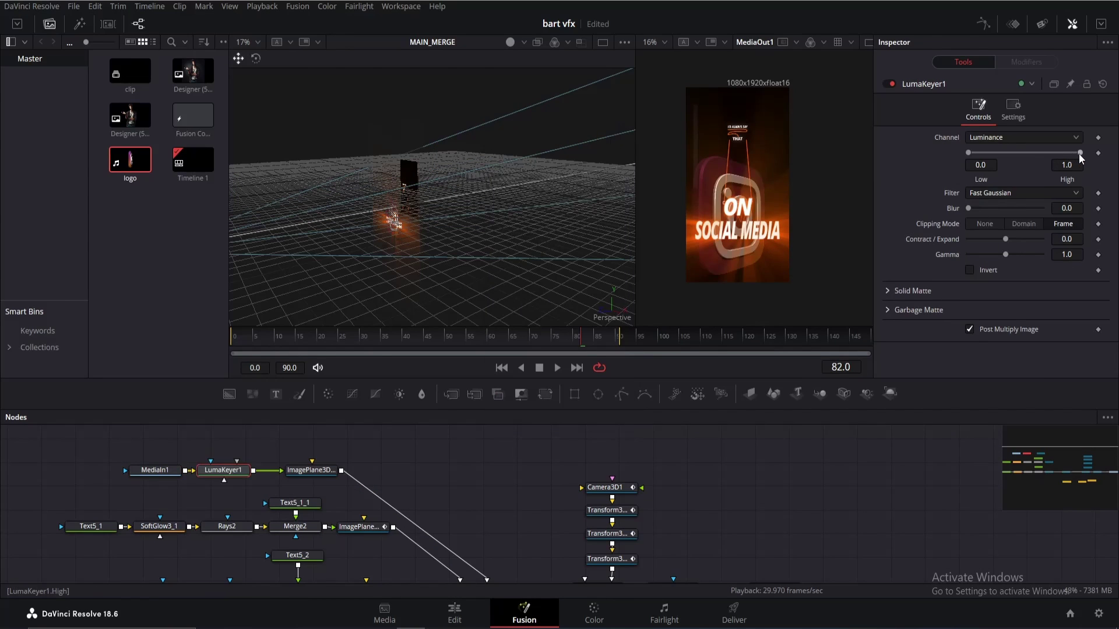
Step: Lower LumaKeyer1's High value to about 0.217 to key the logo, and scale down the logo's image plane
{"action": "left_click_drag", "start_coordinate": [1079, 154], "coordinate": [996, 155]}
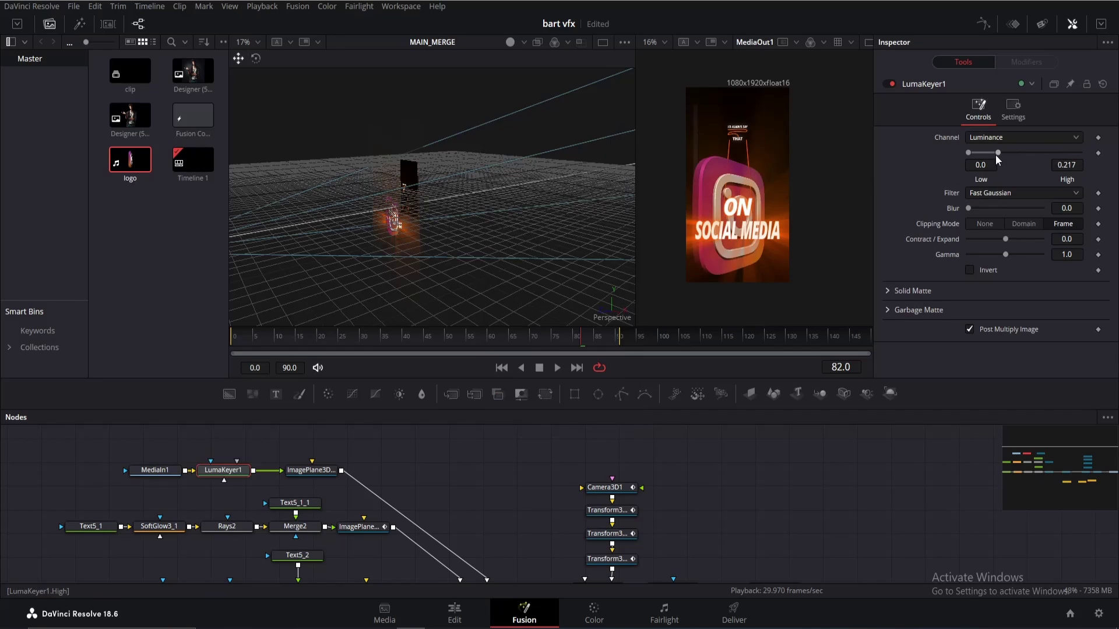
{"action": "left_click", "coordinate": [308, 469]}
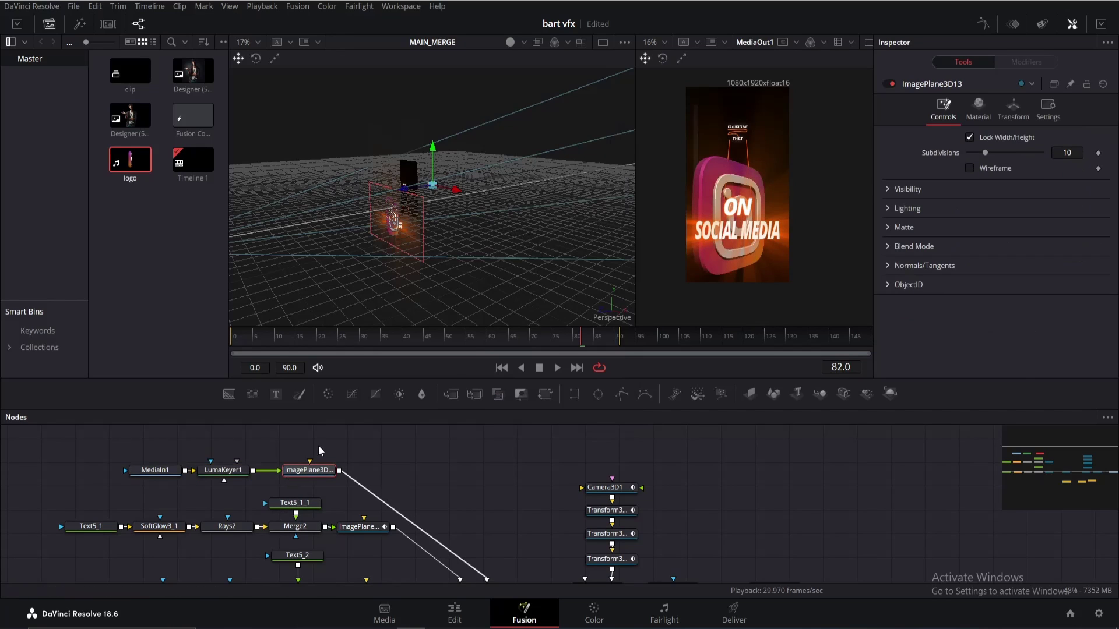
{"action": "left_click", "coordinate": [1011, 105]}
{"action": "left_click_drag", "start_coordinate": [1066, 338], "coordinate": [1050, 338]}
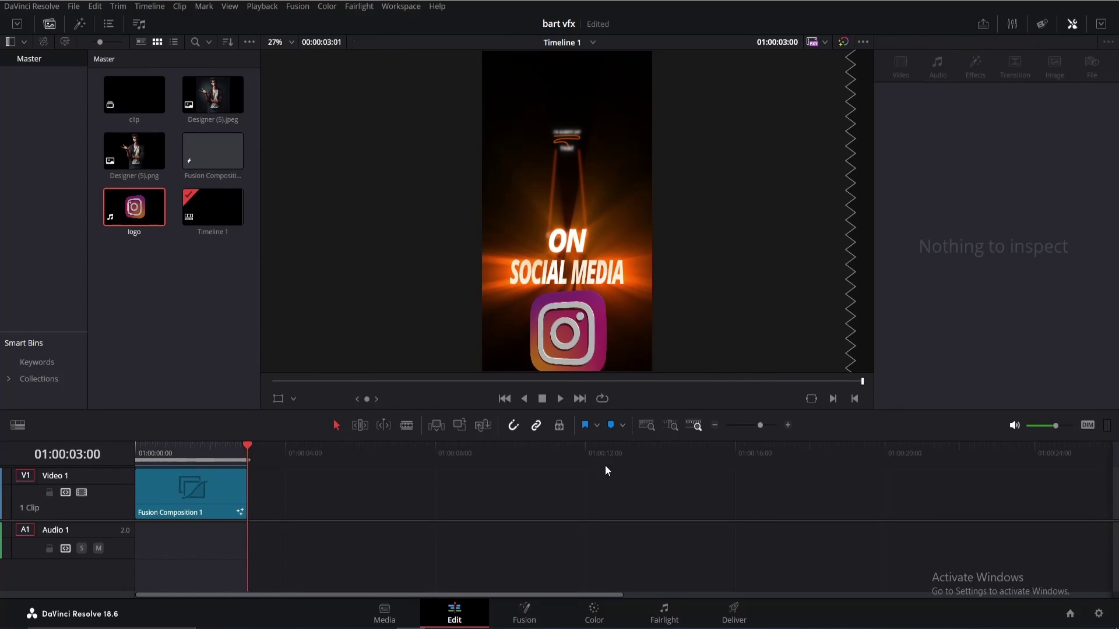
Step: Play back Fusion Composition 1 on the Edit page timeline to review the whole animation
{"action": "key", "text": "space"}
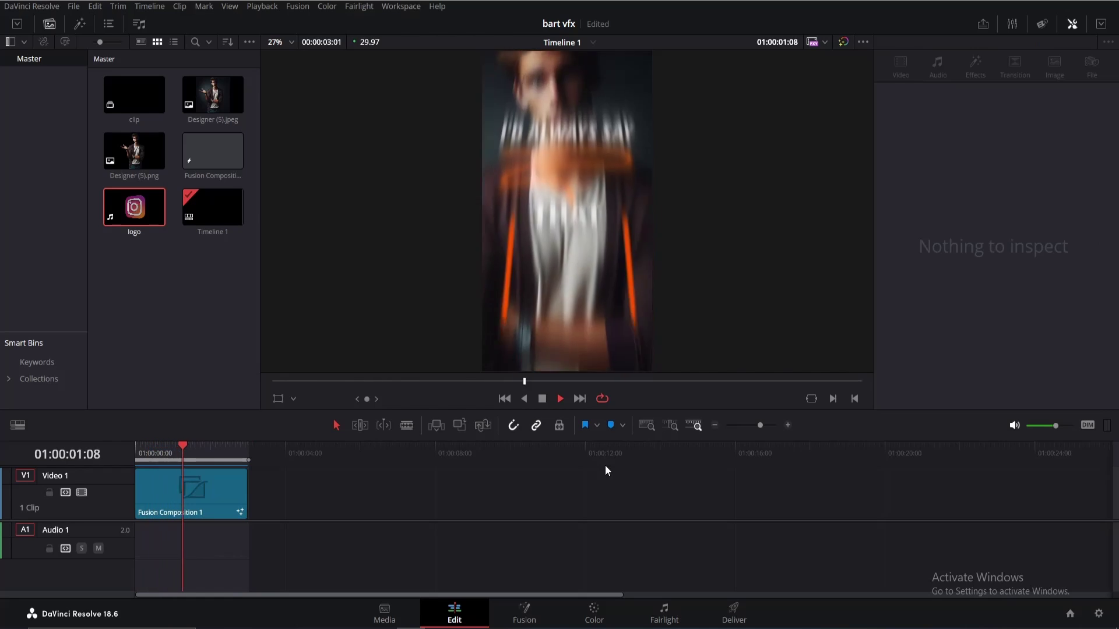